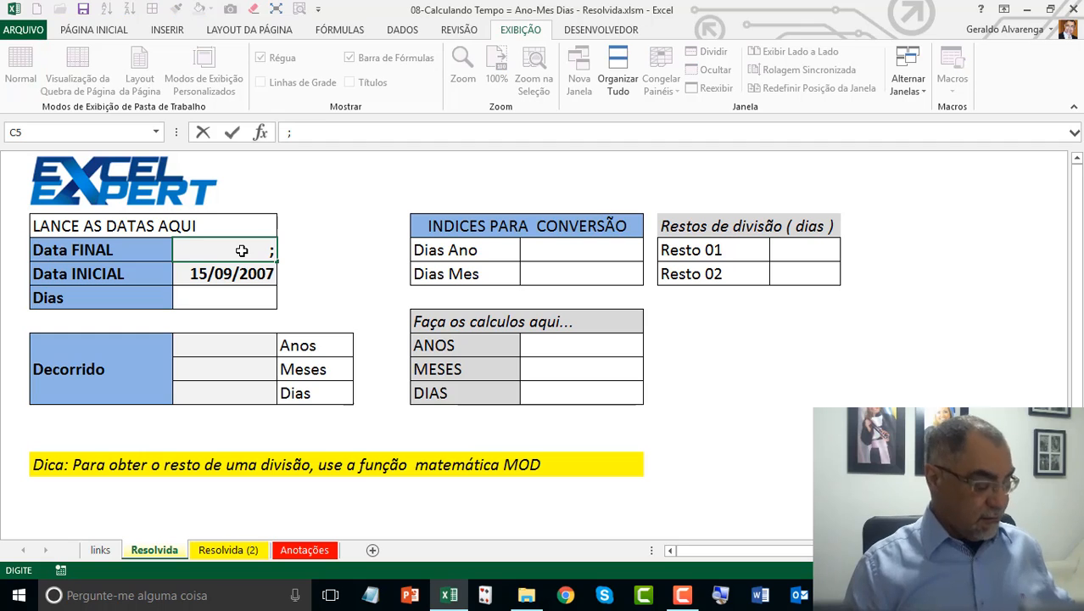
# Step: Set the Data INICIAL date to 10/10/2010, keeping the existing Data FINAL entry
pyautogui.press('Escape')
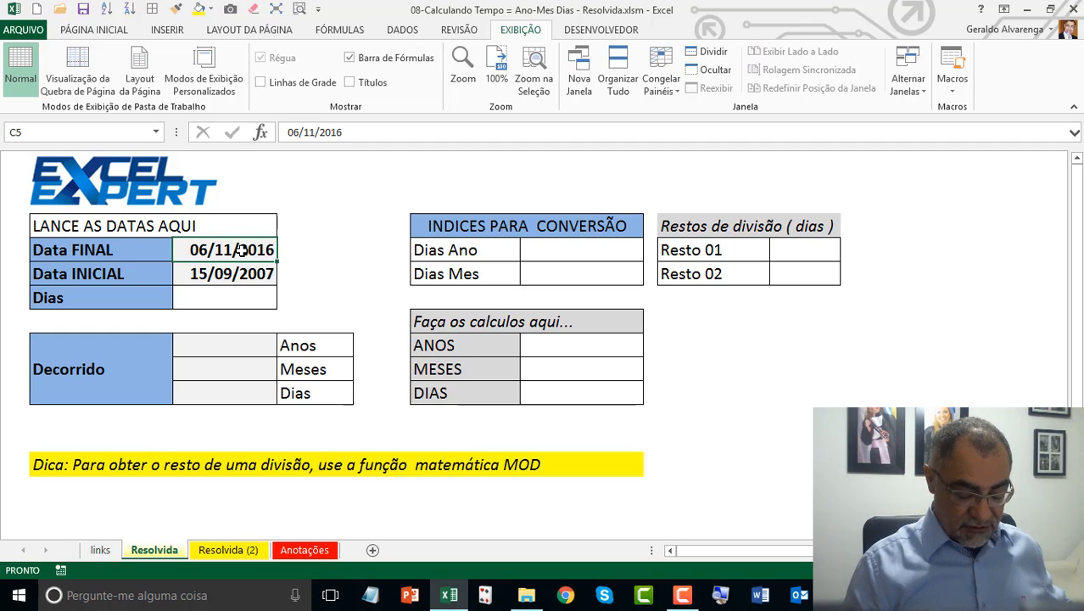
pyautogui.press('Down')
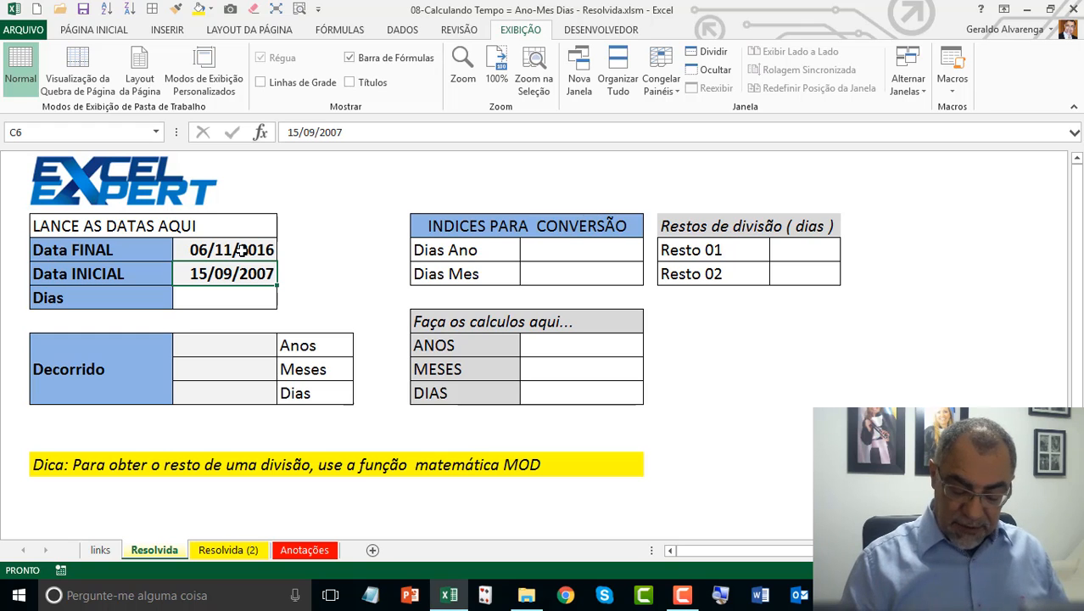
pyautogui.write('10/10')
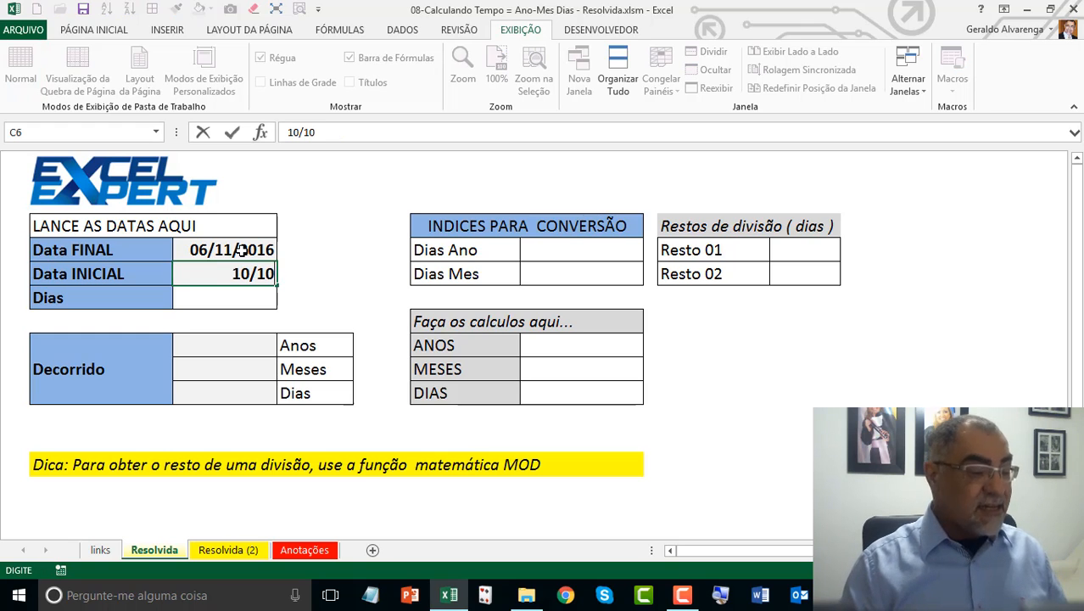
pyautogui.write('/201')
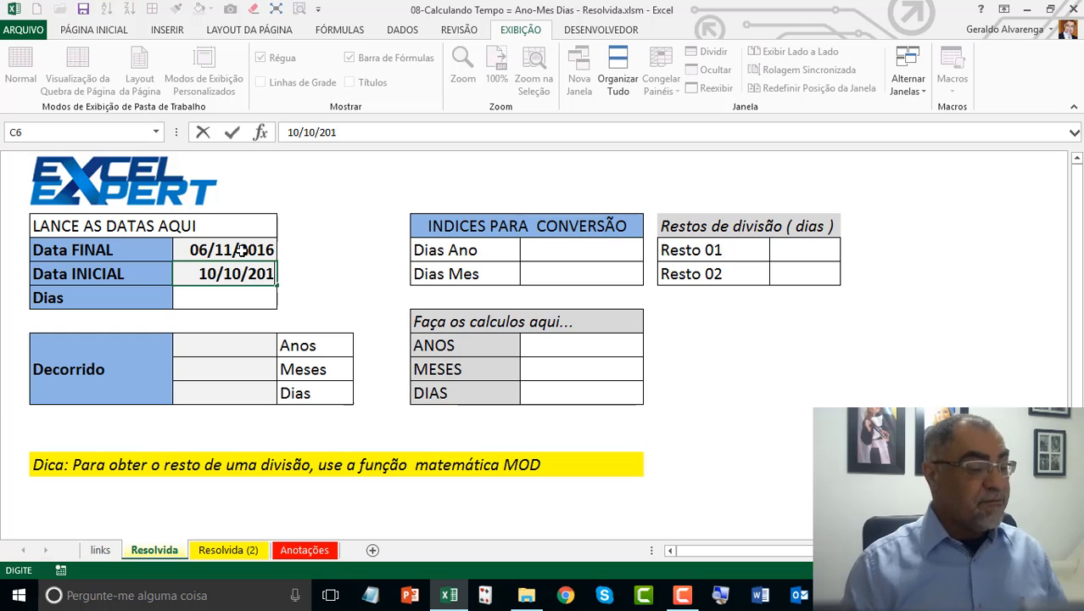
pyautogui.write('0')
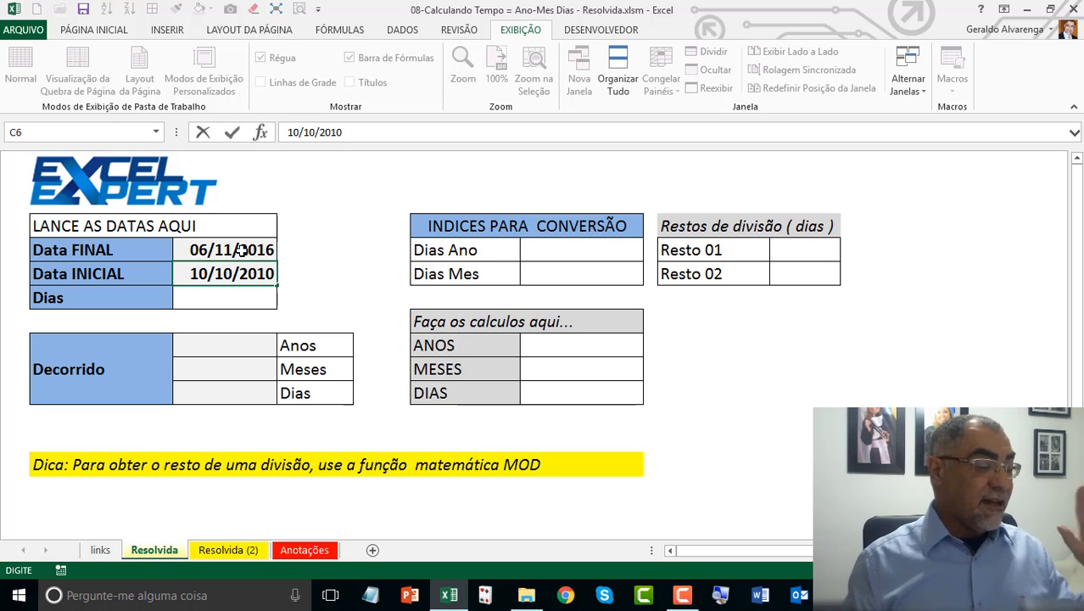
pyautogui.press('Return')
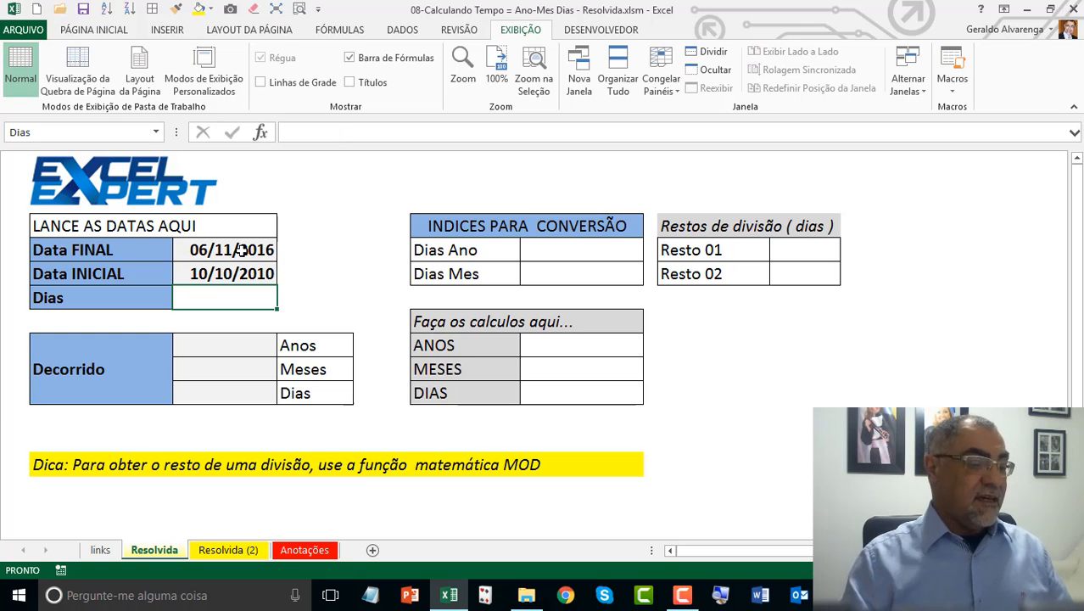
pyautogui.click(242, 250)
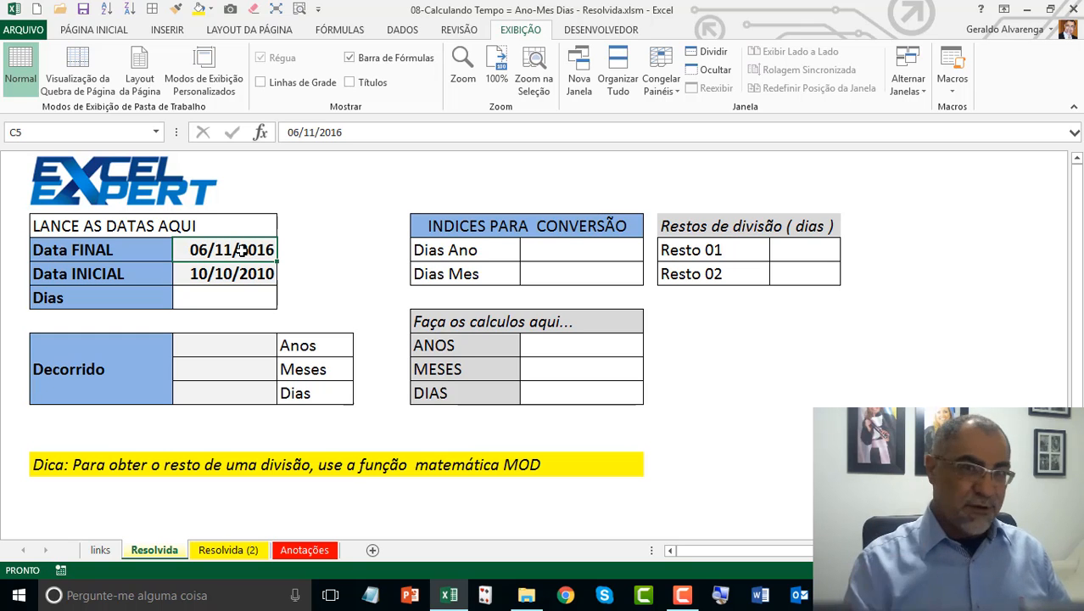
# Step: Calculate the elapsed days in the Dias cell by subtracting the initial date from the final date with =C5-C6
pyautogui.click(230, 302)
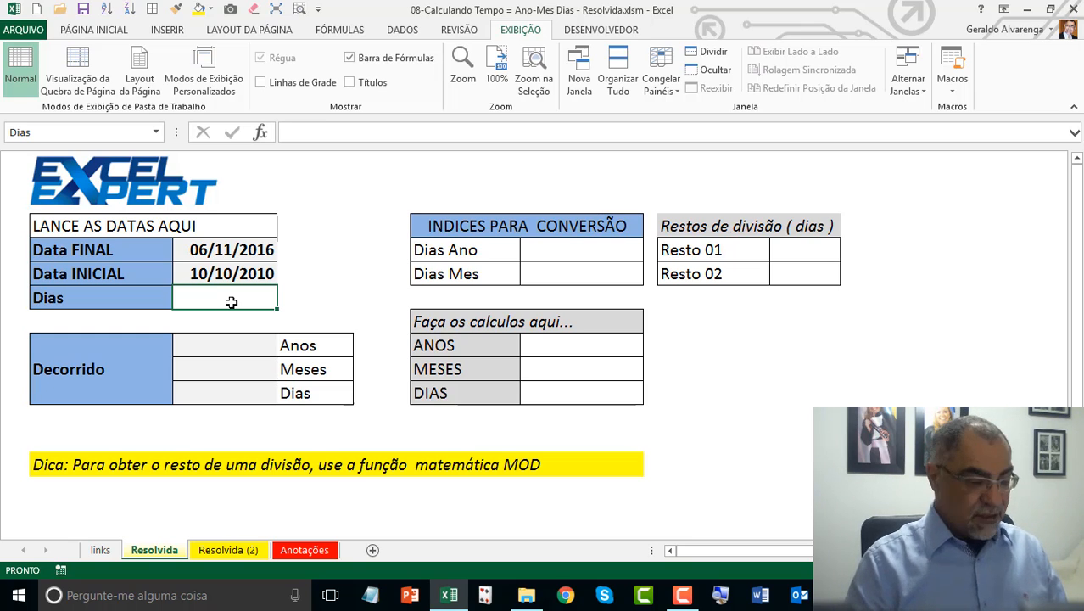
pyautogui.write('=')
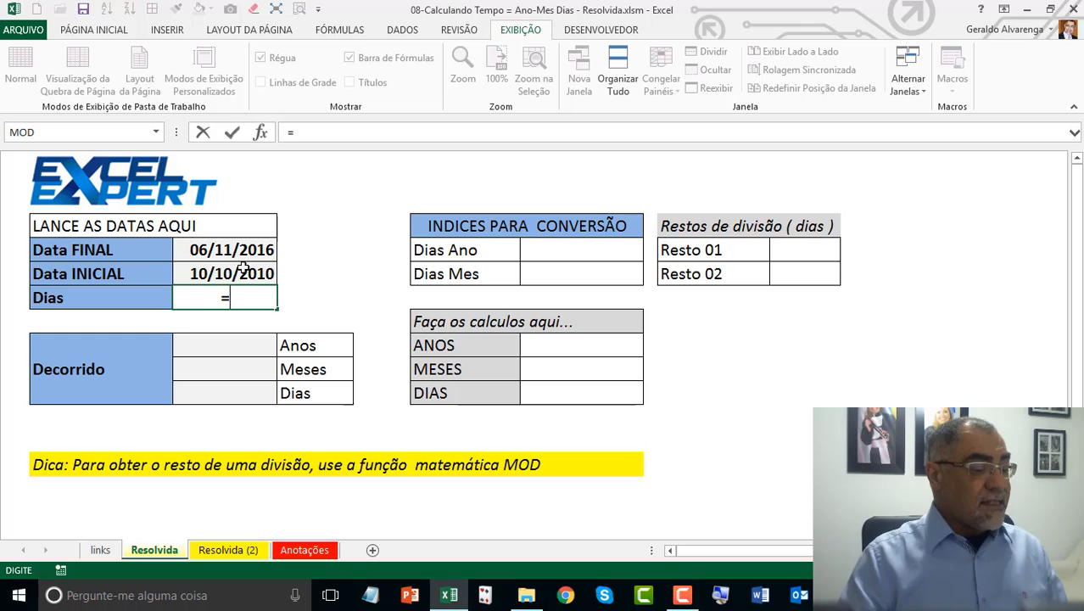
pyautogui.click(243, 268)
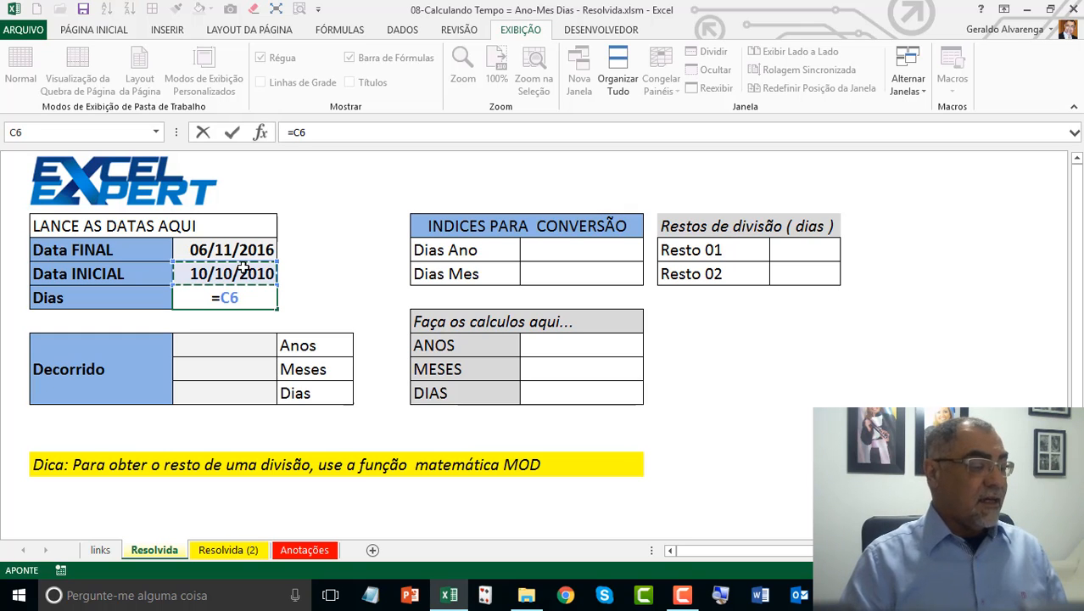
pyautogui.click(236, 246)
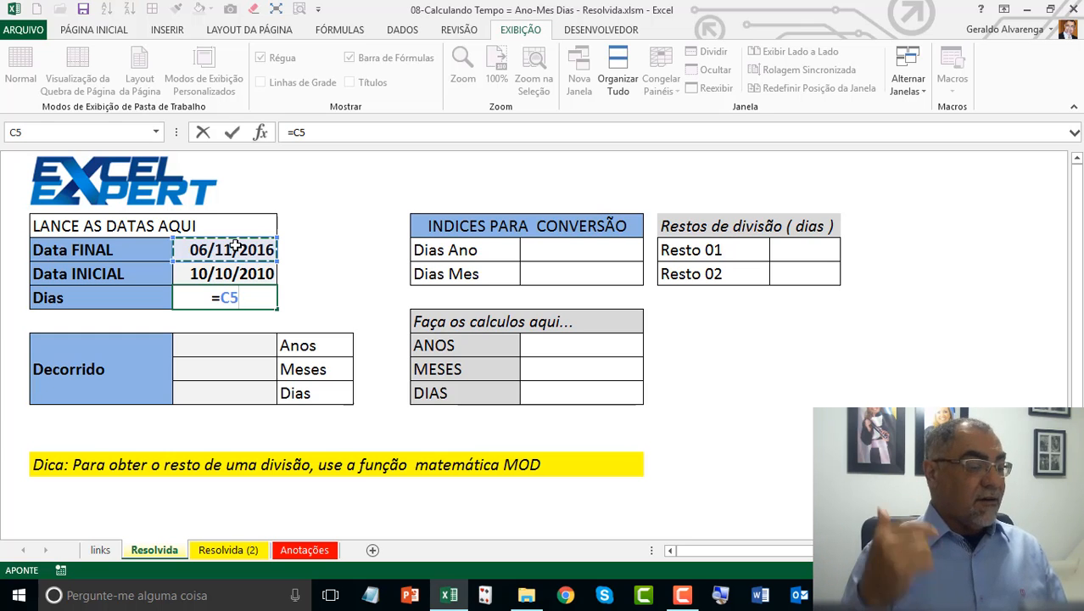
pyautogui.write('-')
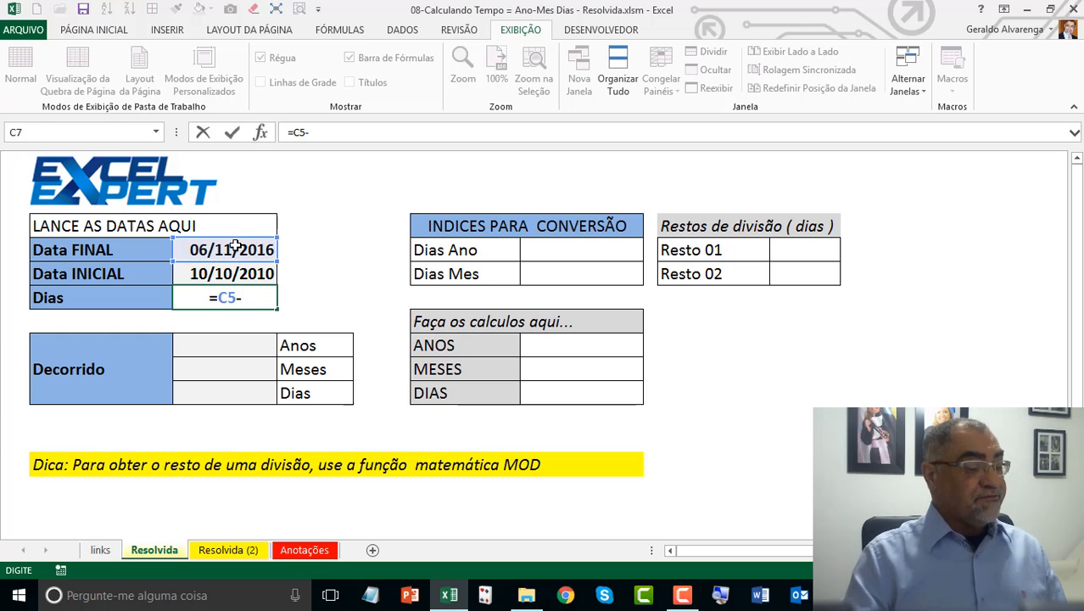
pyautogui.click(238, 273)
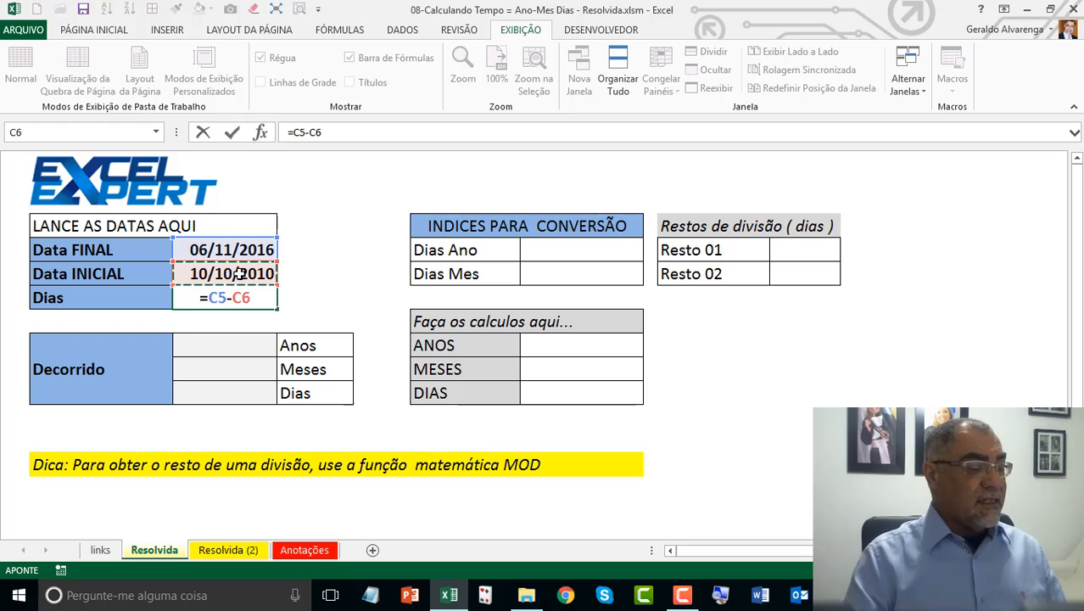
pyautogui.press('Return')
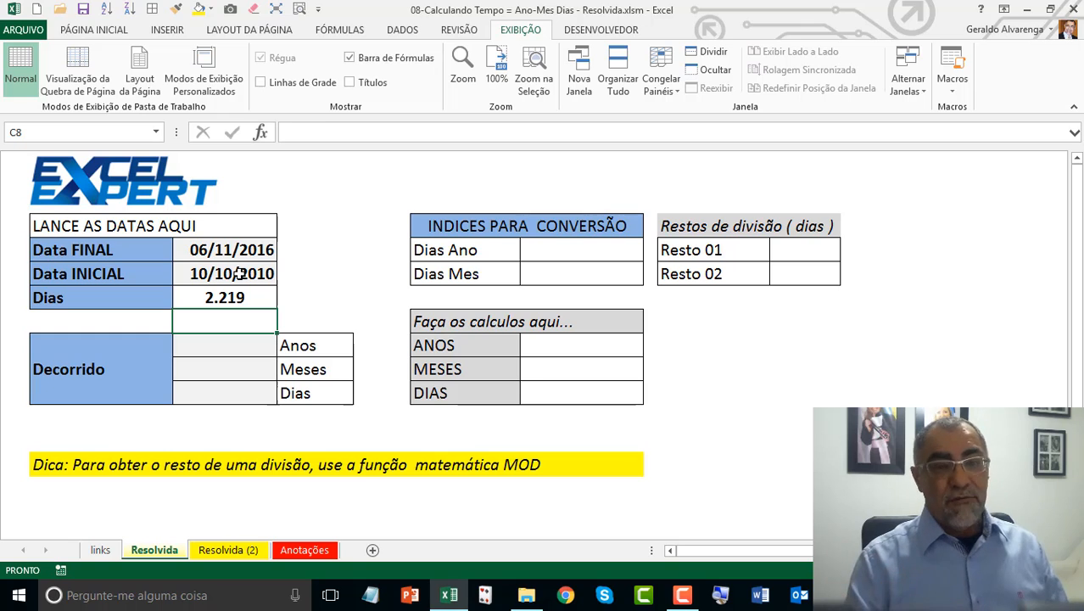
pyautogui.click(245, 273)
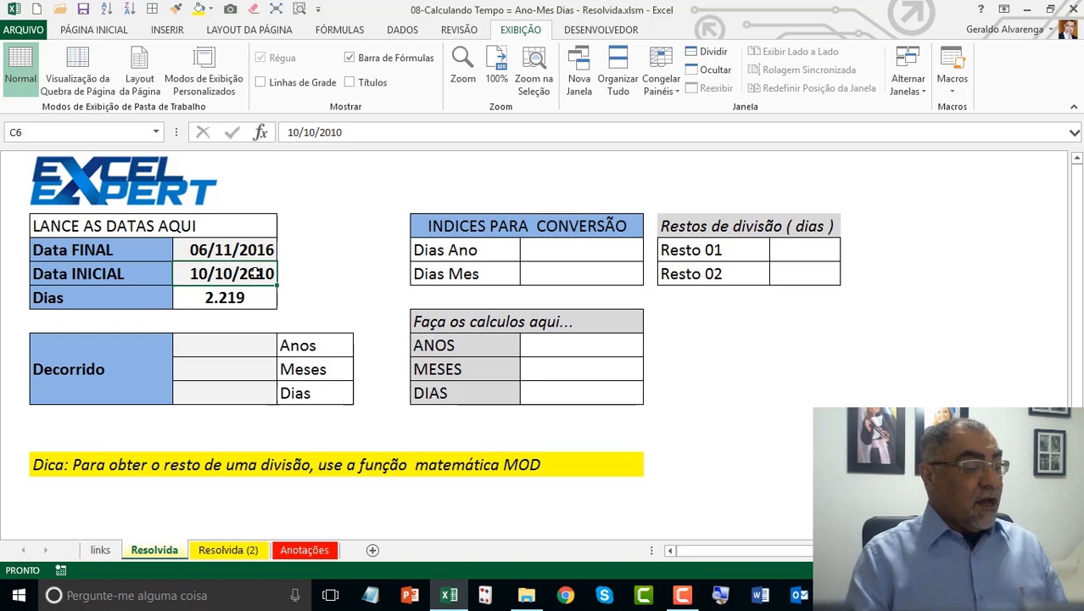
pyautogui.click(219, 297)
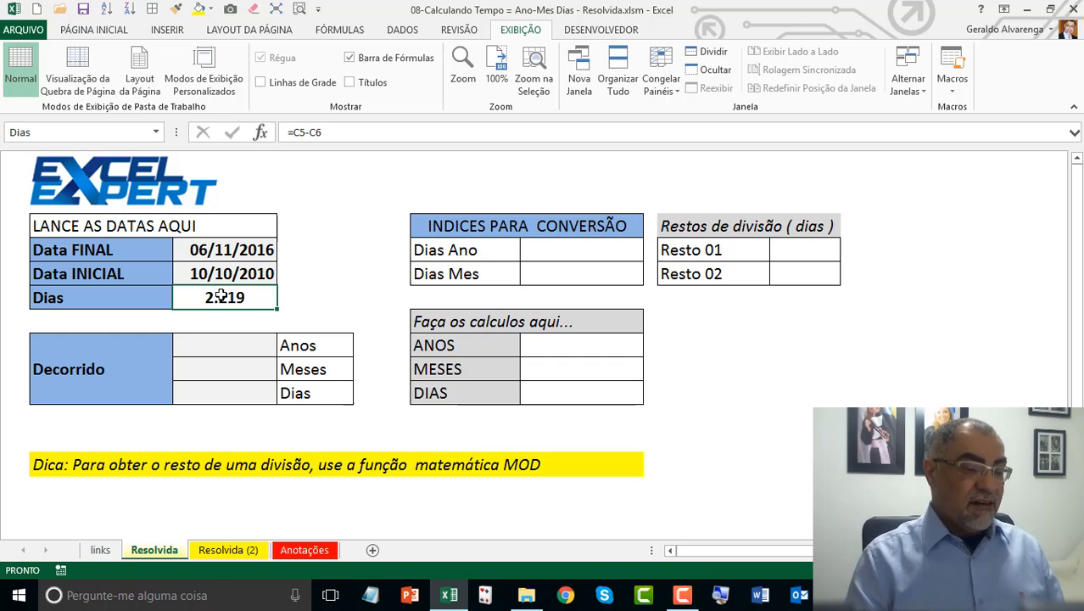
pyautogui.moveTo(288, 348); pyautogui.dragTo(301, 392)
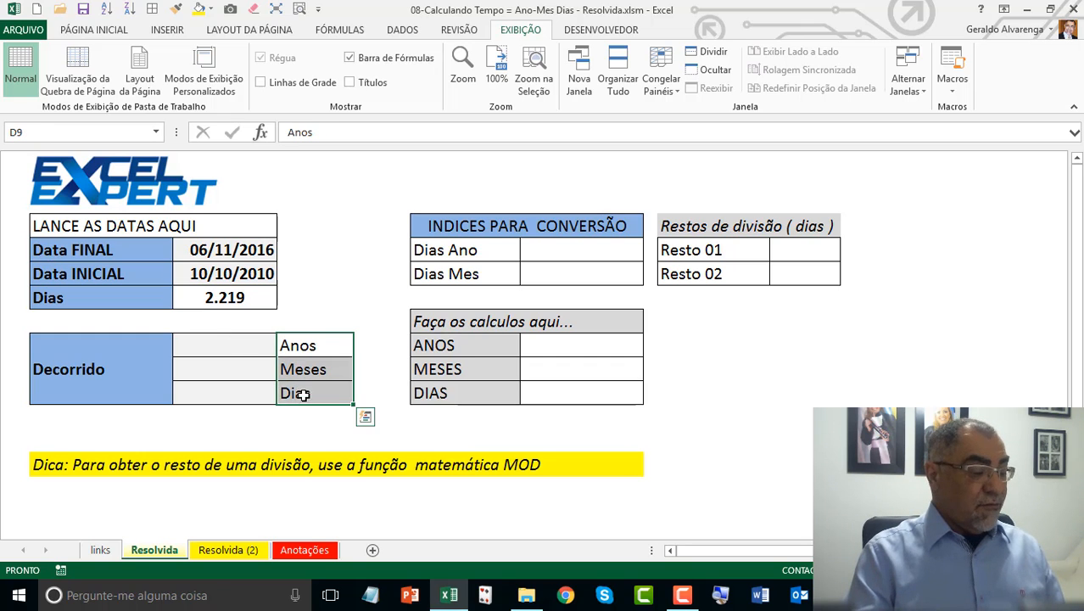
# Step: Read the Anotações sheet's notes on the exercise solution and the year and month conversion factors
pyautogui.click(308, 550)
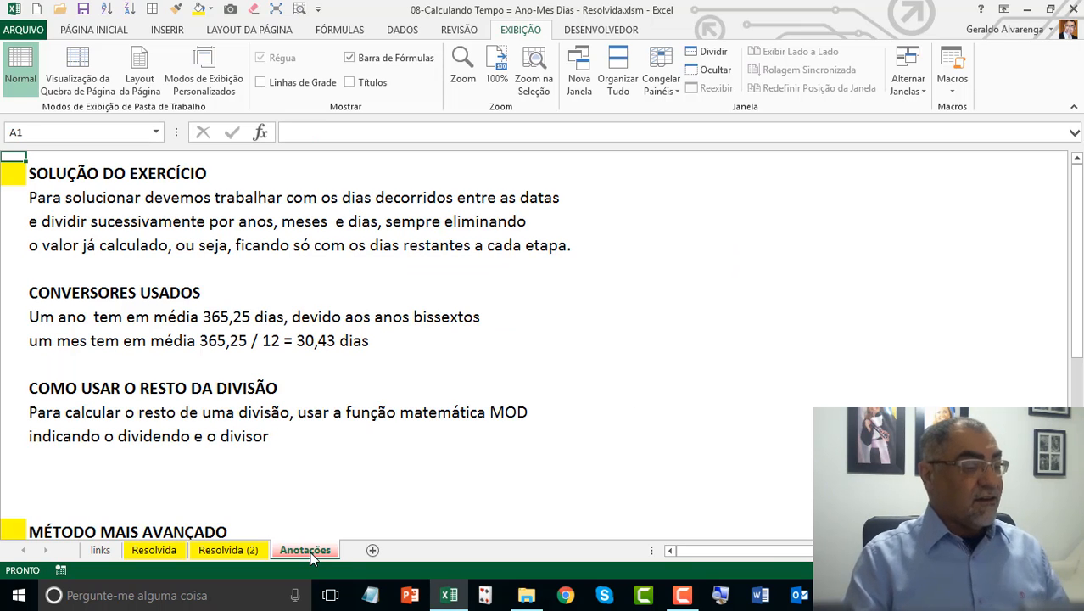
pyautogui.click(149, 175)
pyautogui.click(151, 202)
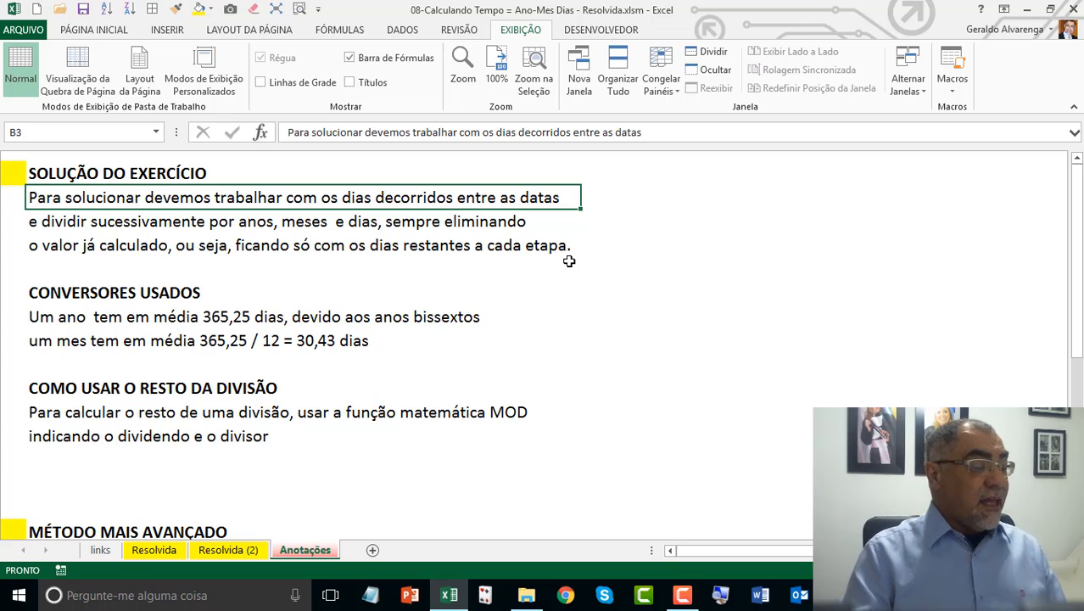
pyautogui.click(398, 217)
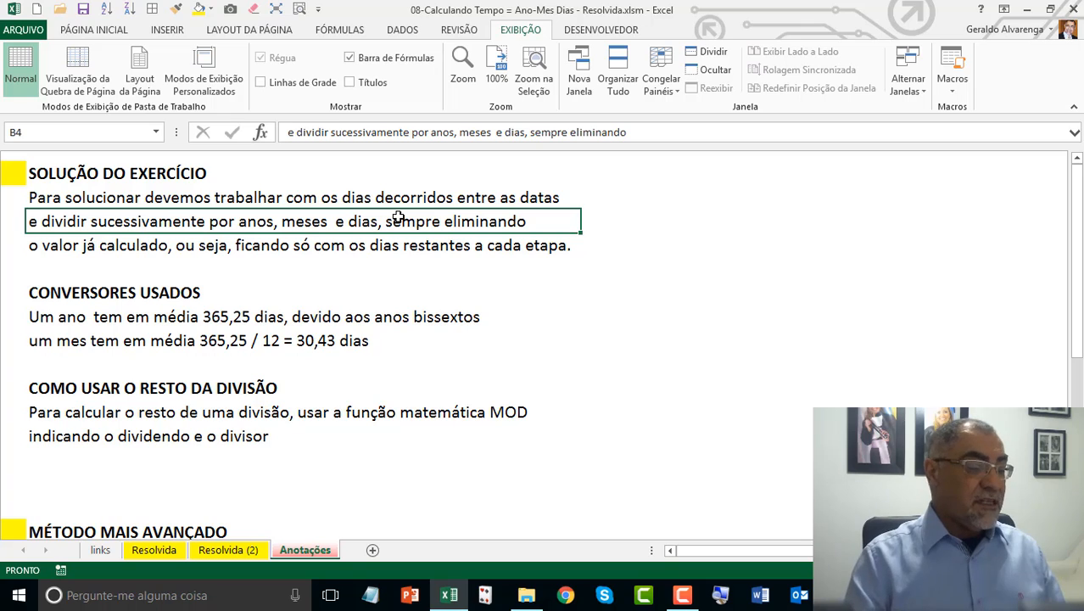
pyautogui.click(400, 241)
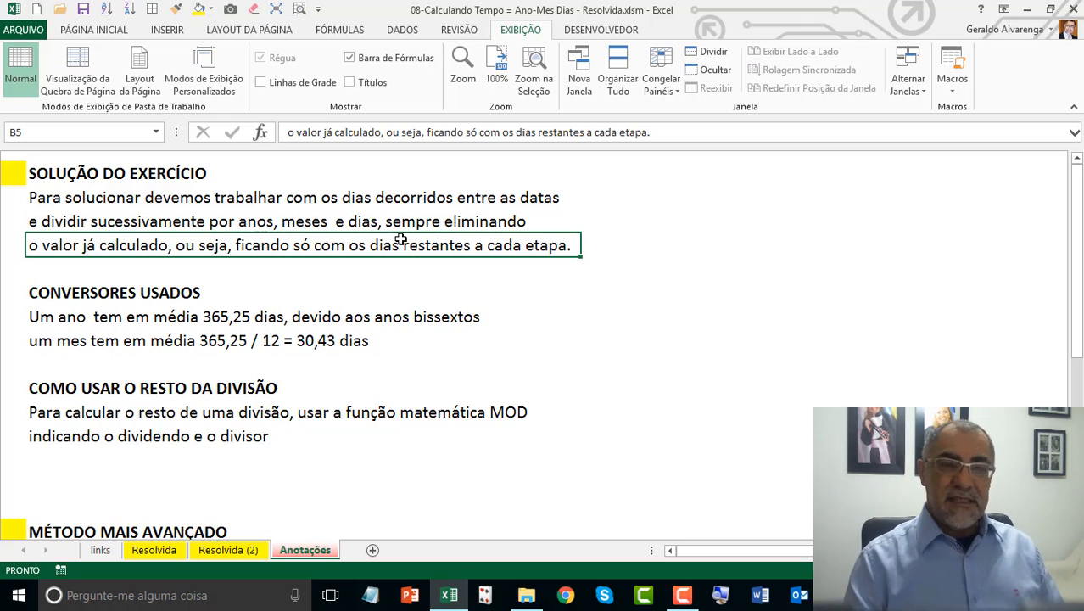
pyautogui.click(209, 293)
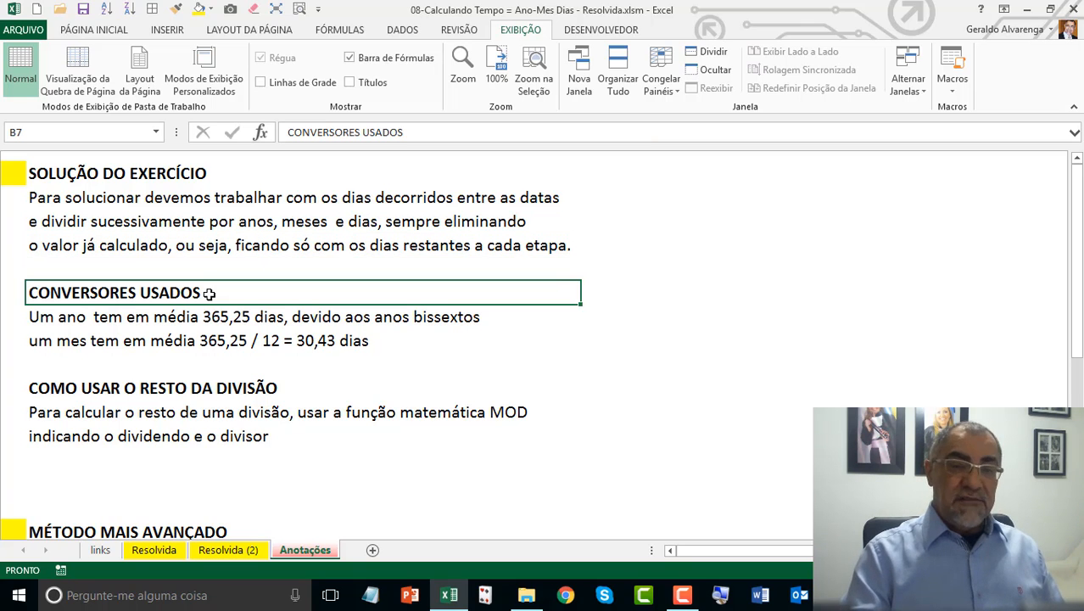
pyautogui.click(205, 320)
pyautogui.click(207, 339)
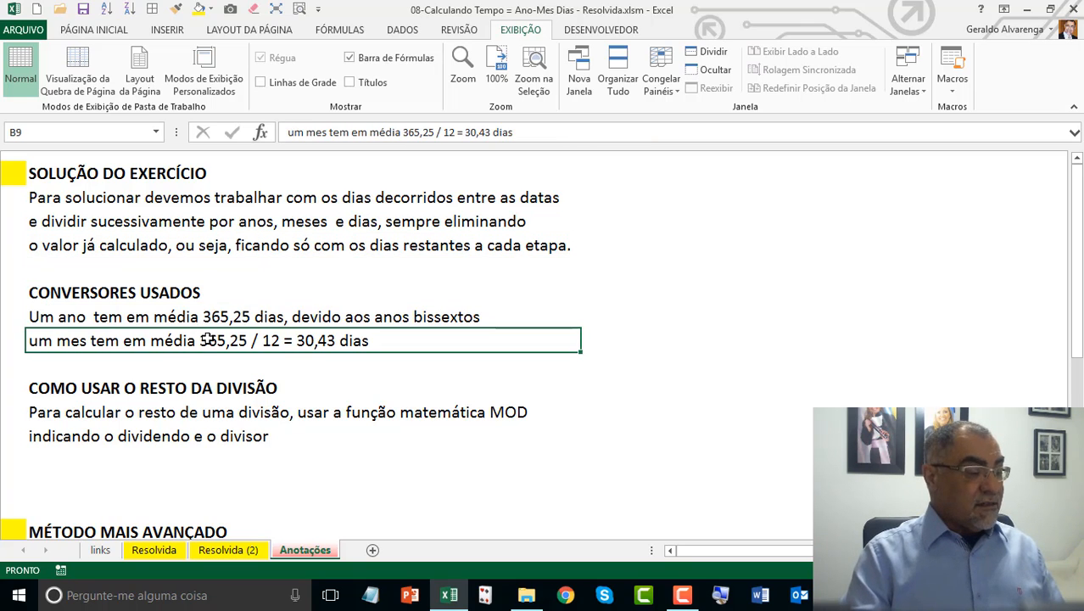
pyautogui.click(198, 318)
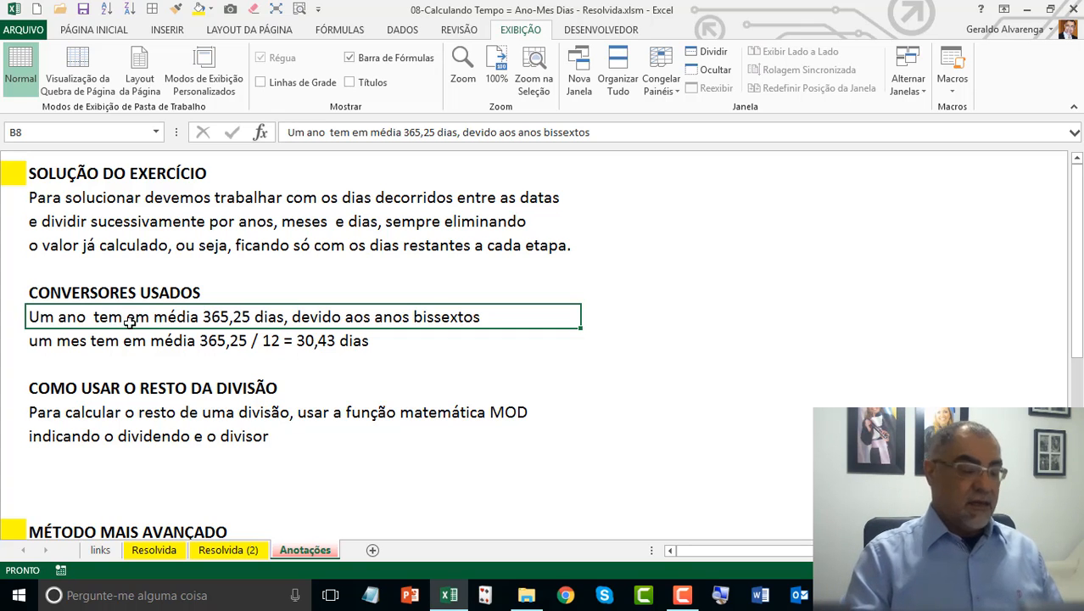
# Step: On the Resolvida sheet, enter 365,25 as the Dias Ano conversion index
pyautogui.click(169, 552)
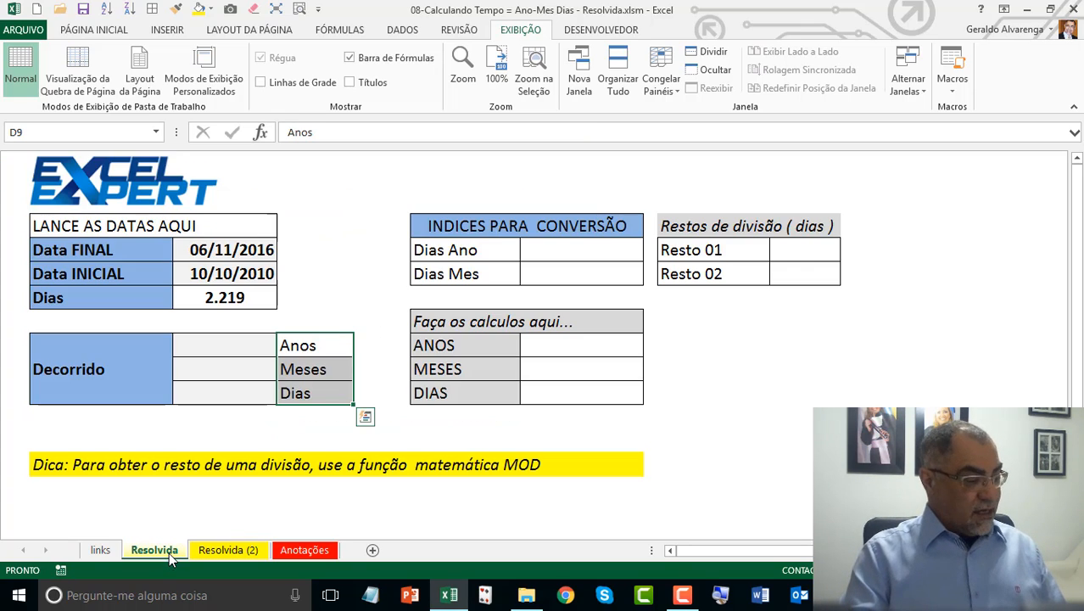
pyautogui.click(525, 252)
pyautogui.write('3')
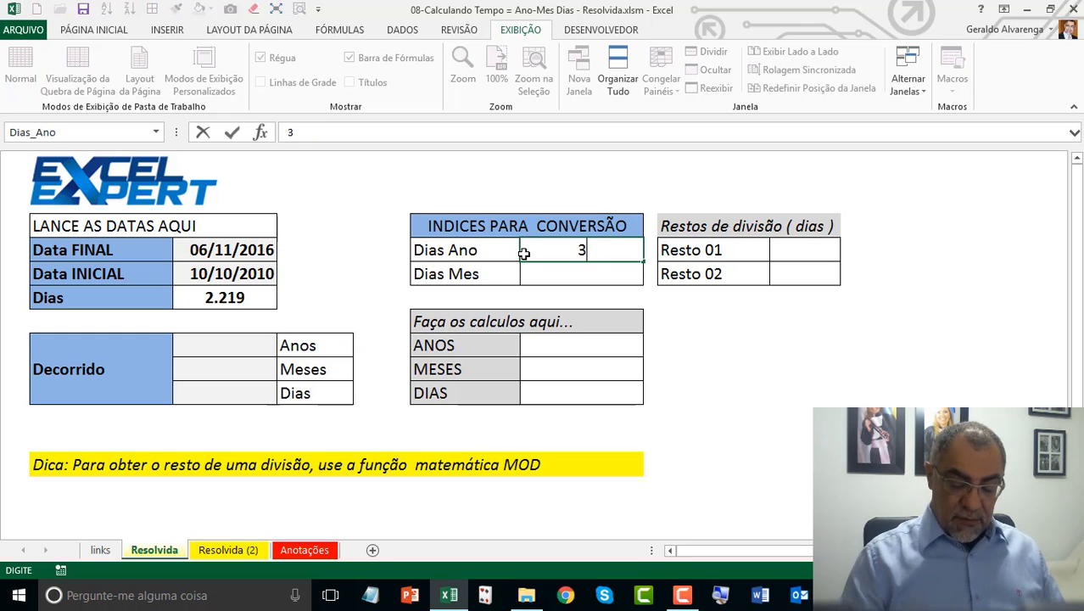
pyautogui.write('65,25')
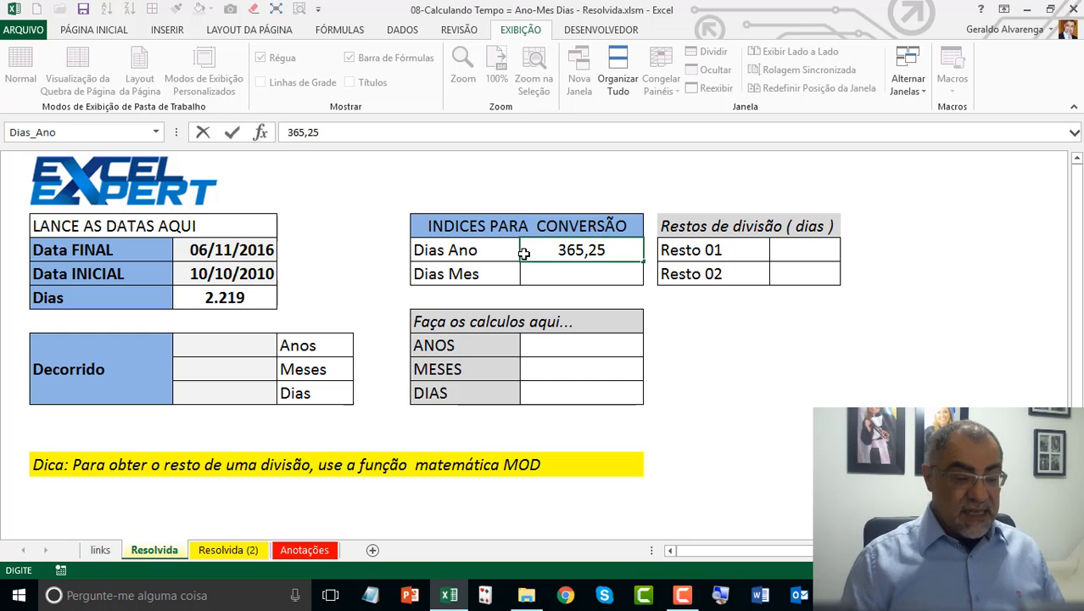
pyautogui.press('Return')
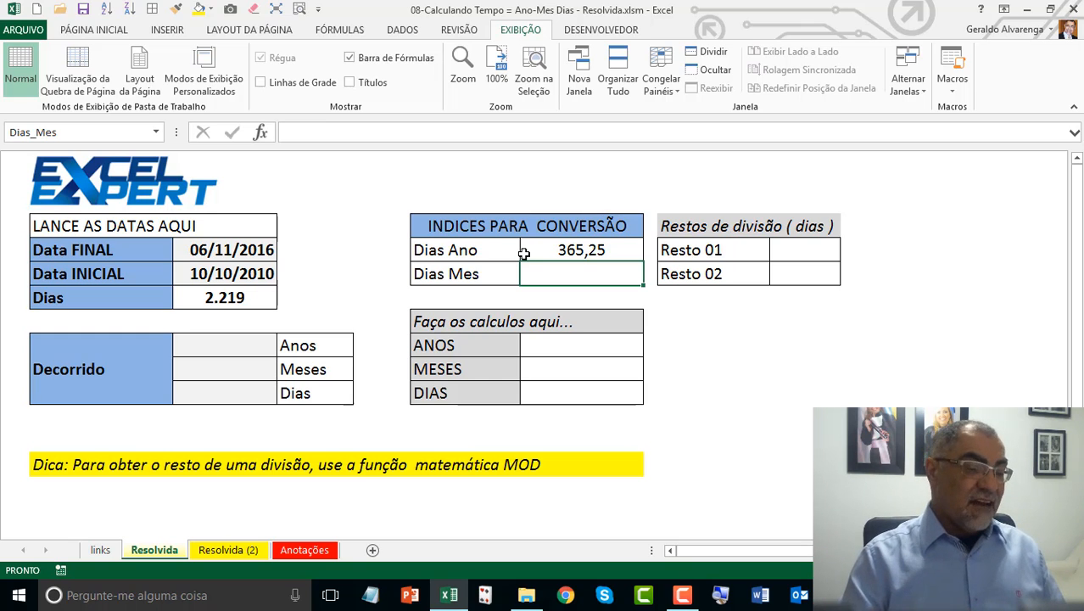
pyautogui.click(523, 254)
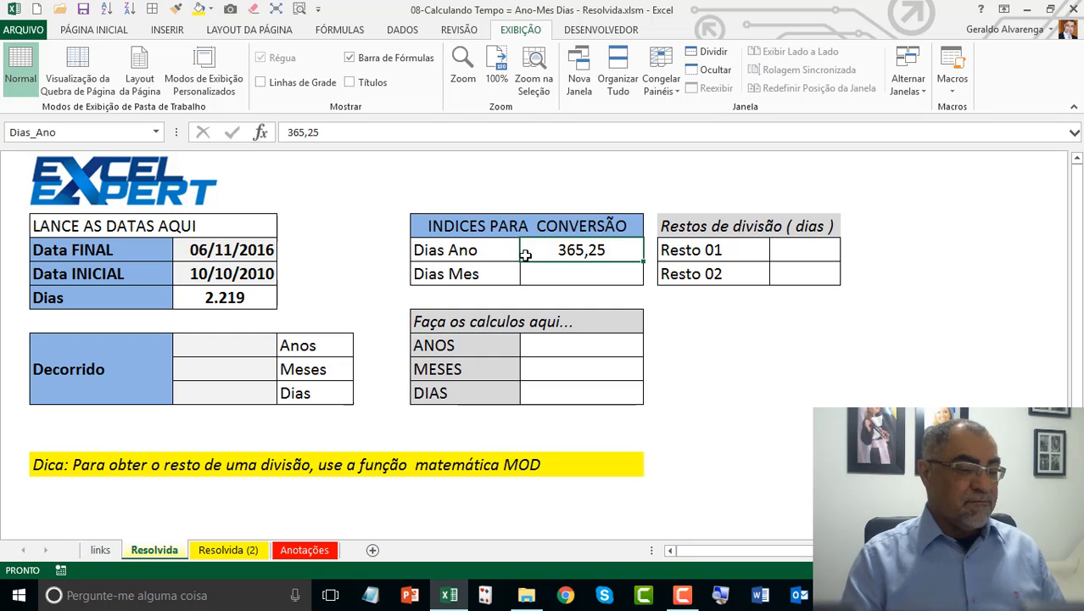
# Step: Calculate the Dias Mes conversion index with the formula =Dias_Ano/12
pyautogui.click(578, 271)
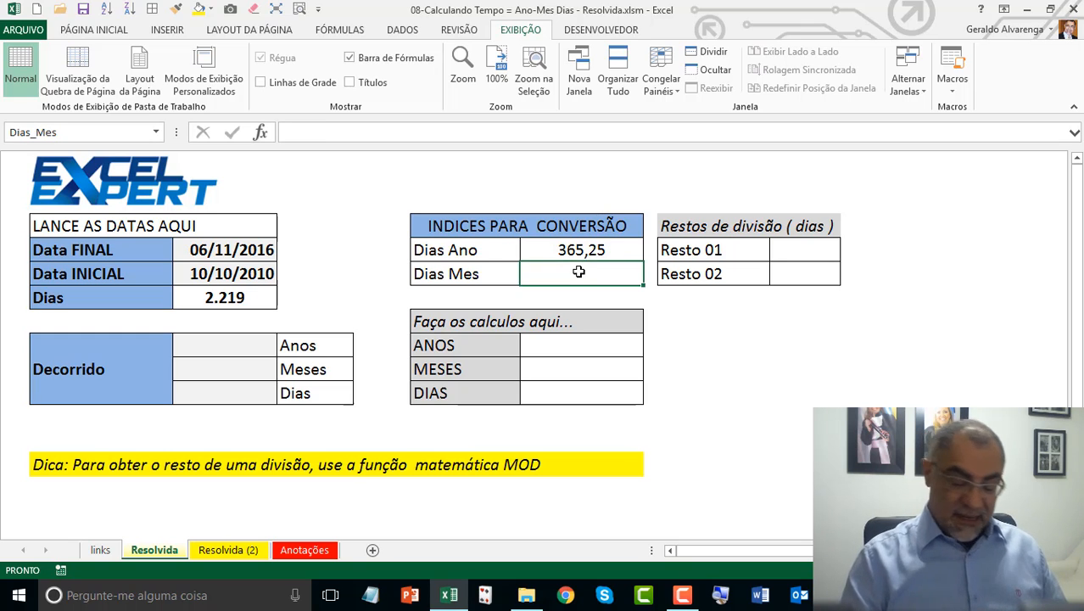
pyautogui.write('=')
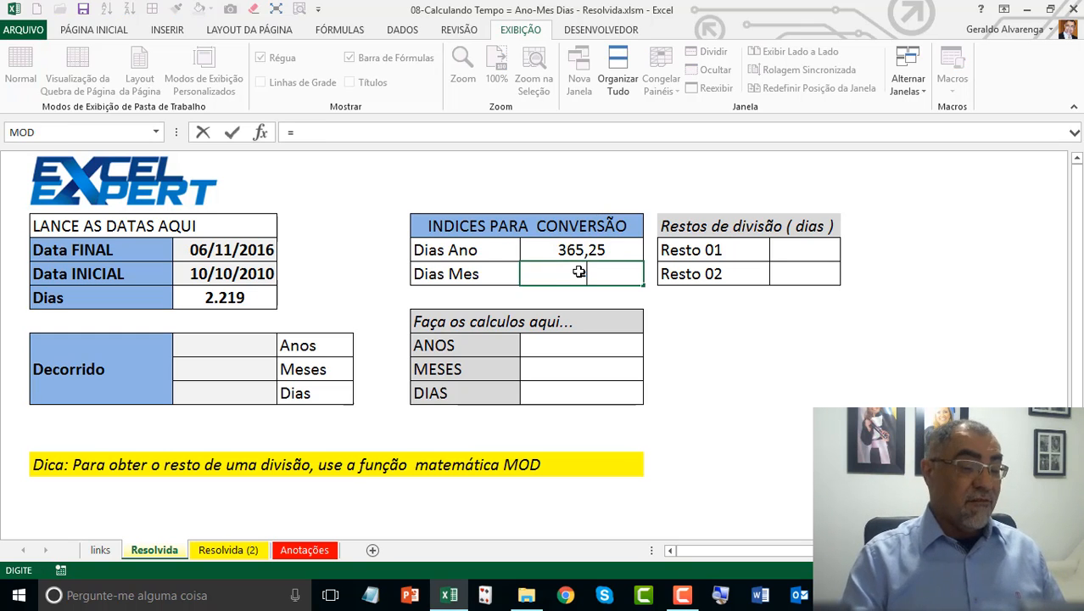
pyautogui.click(590, 251)
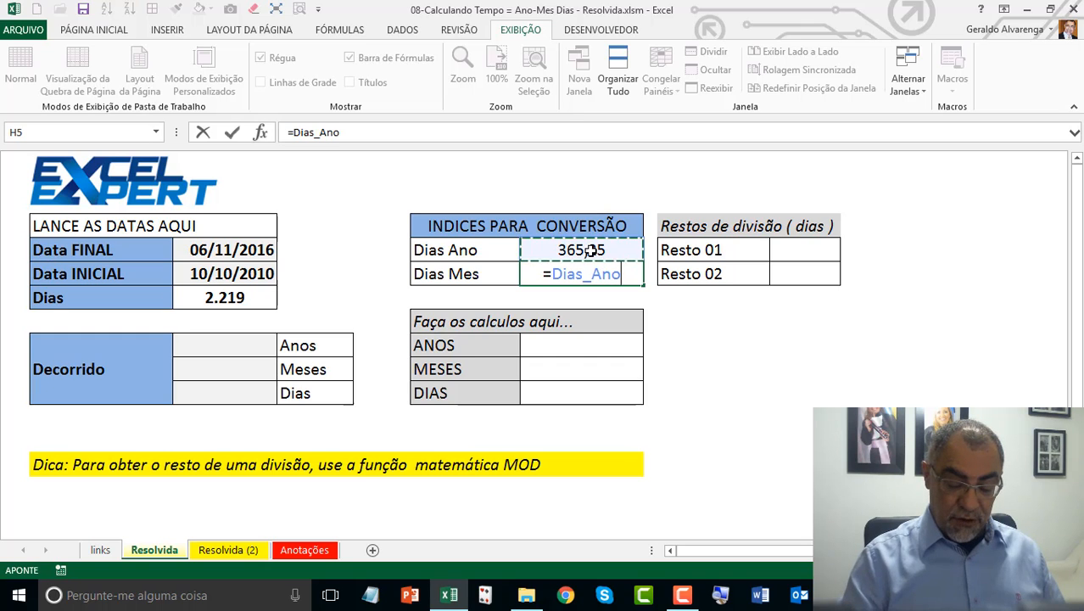
pyautogui.write('/12')
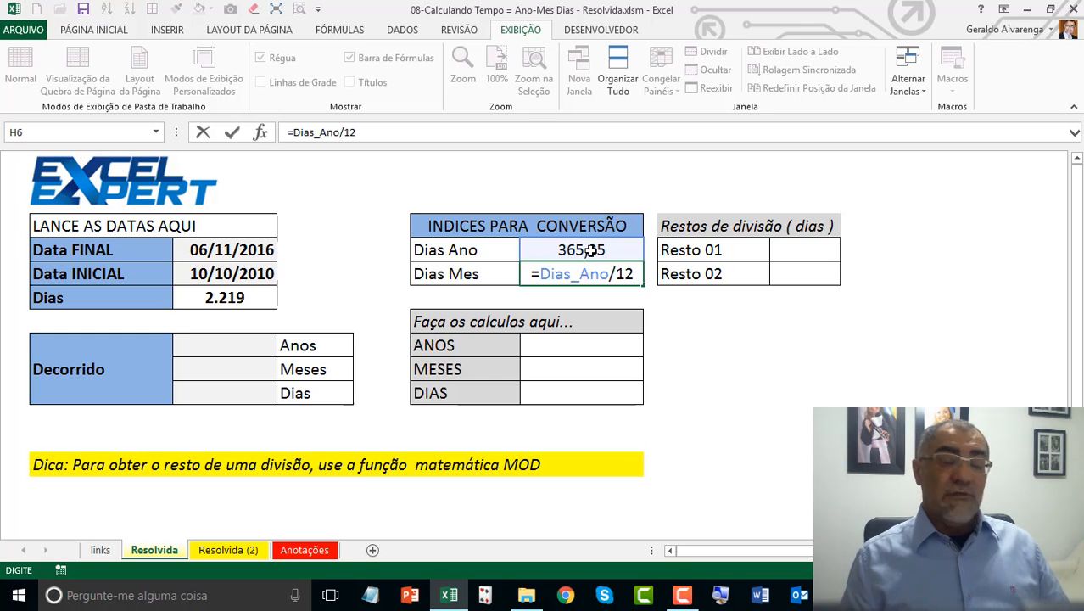
pyautogui.press('Return')
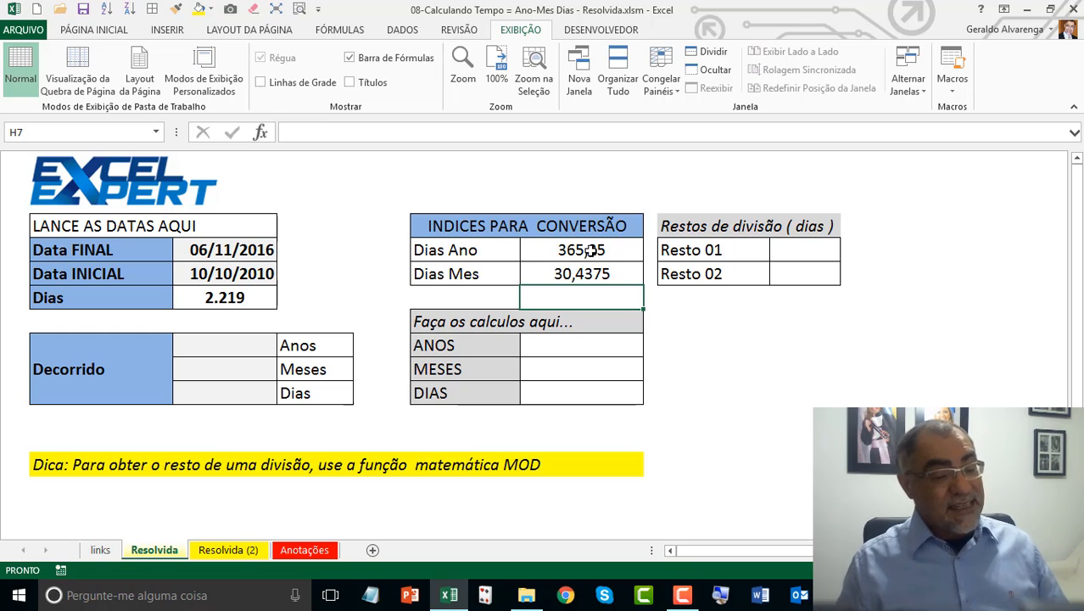
pyautogui.click(583, 278)
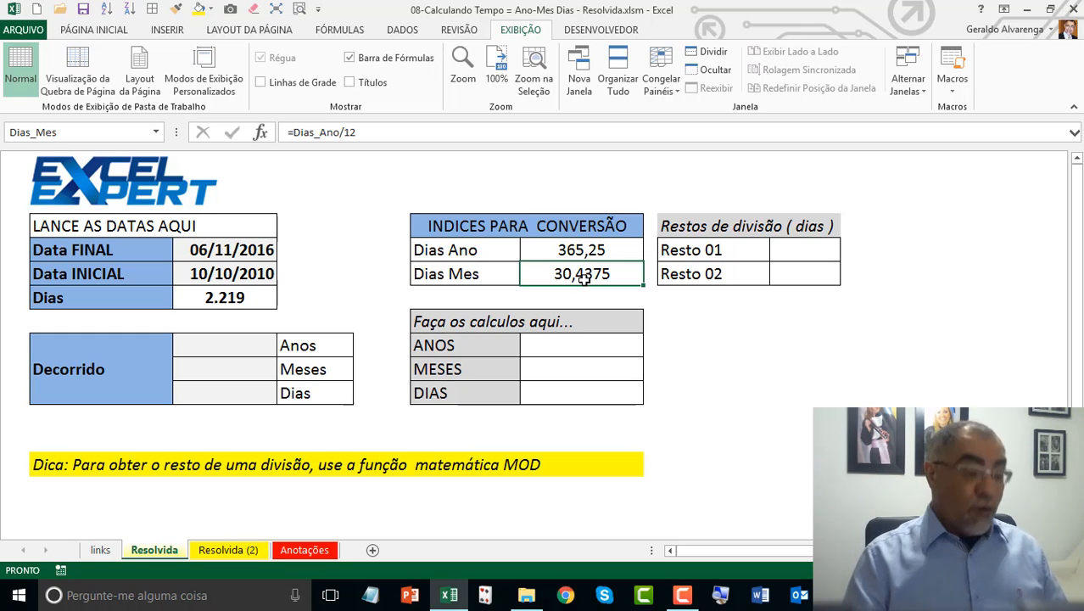
# Step: Go to the named cell Dias and highlight it with a yellow fill
pyautogui.click(605, 251)
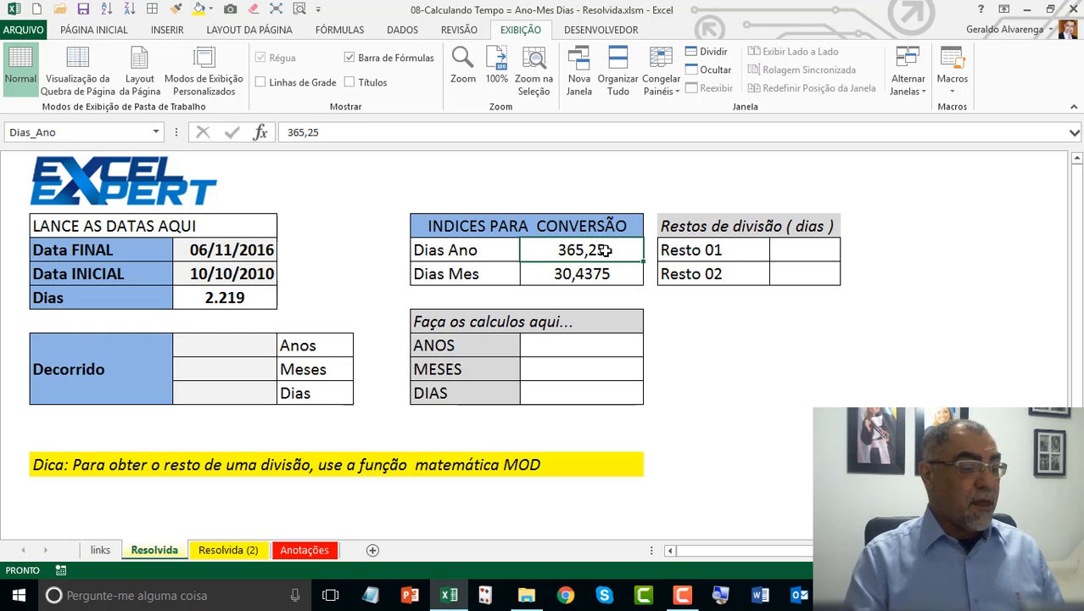
pyautogui.click(157, 134)
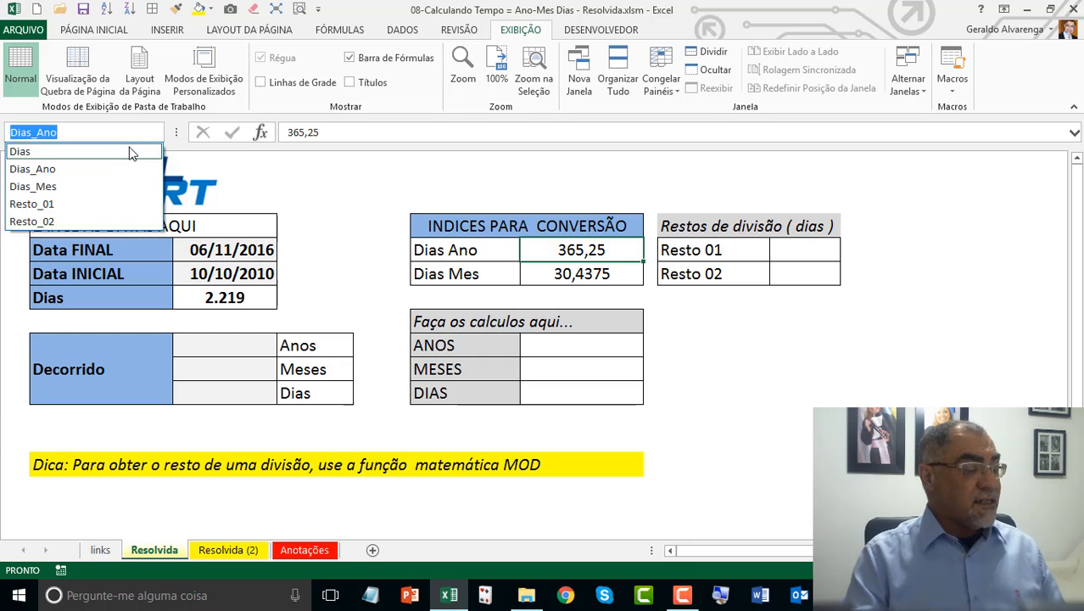
pyautogui.click(34, 148)
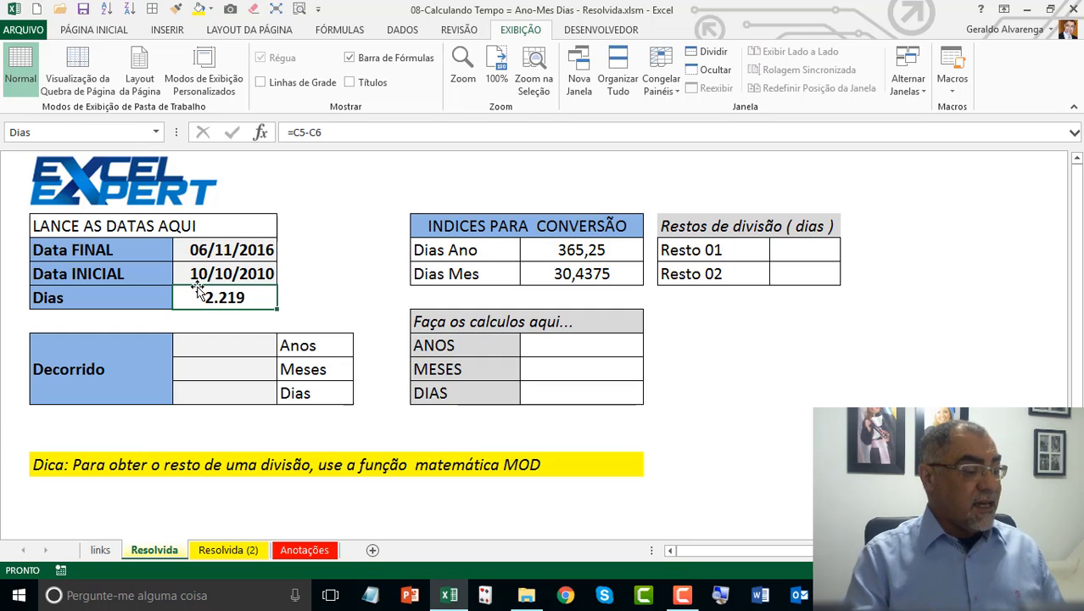
pyautogui.click(198, 9)
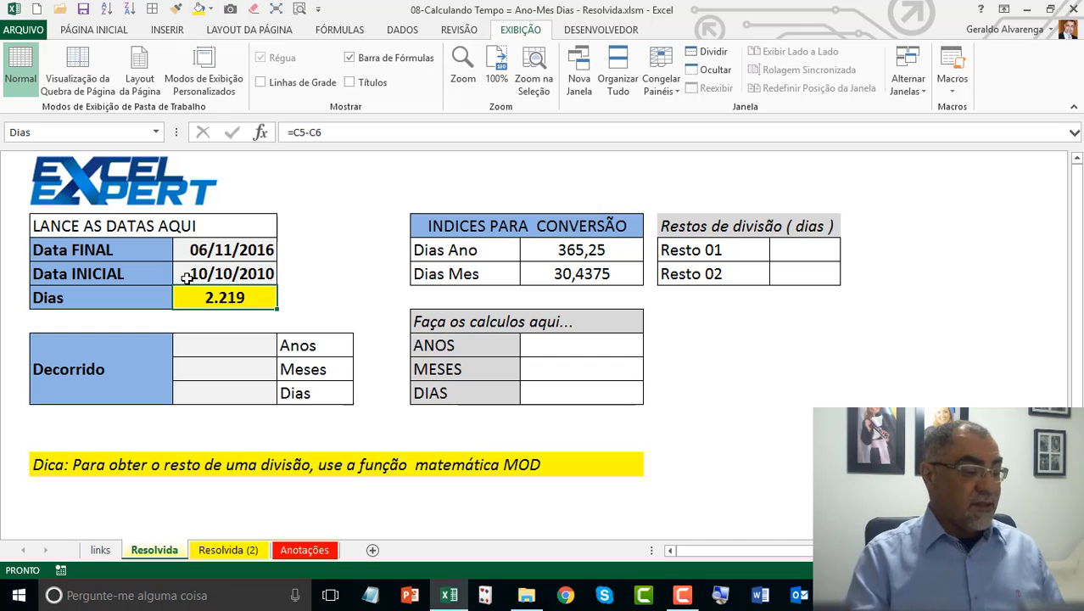
# Step: Review which cells the defined names Dias_Ano, Dias_Mes and Resto_01 refer to
pyautogui.click(154, 134)
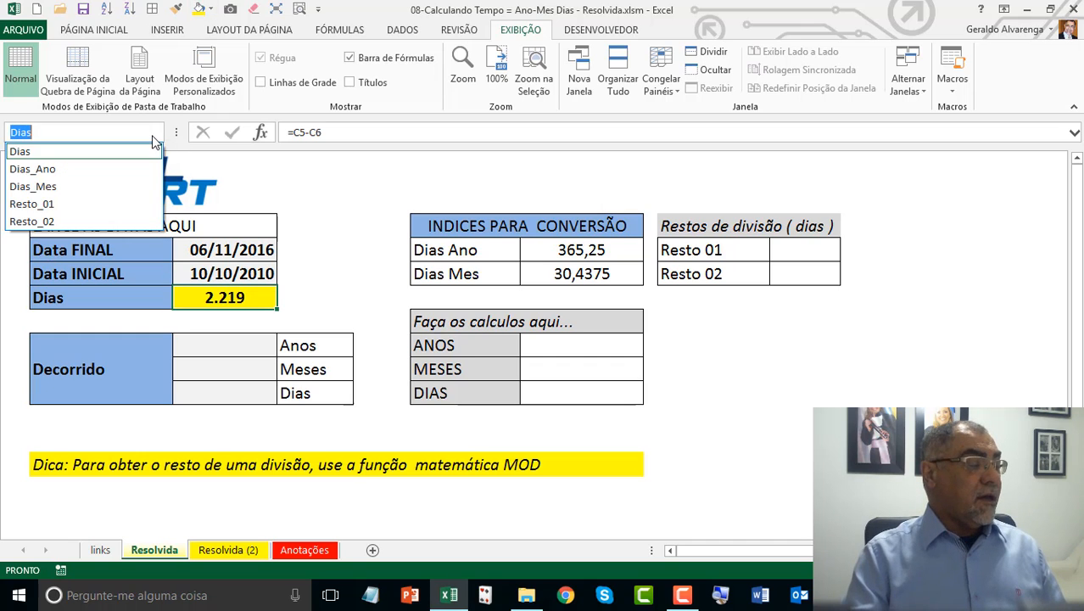
pyautogui.click(102, 173)
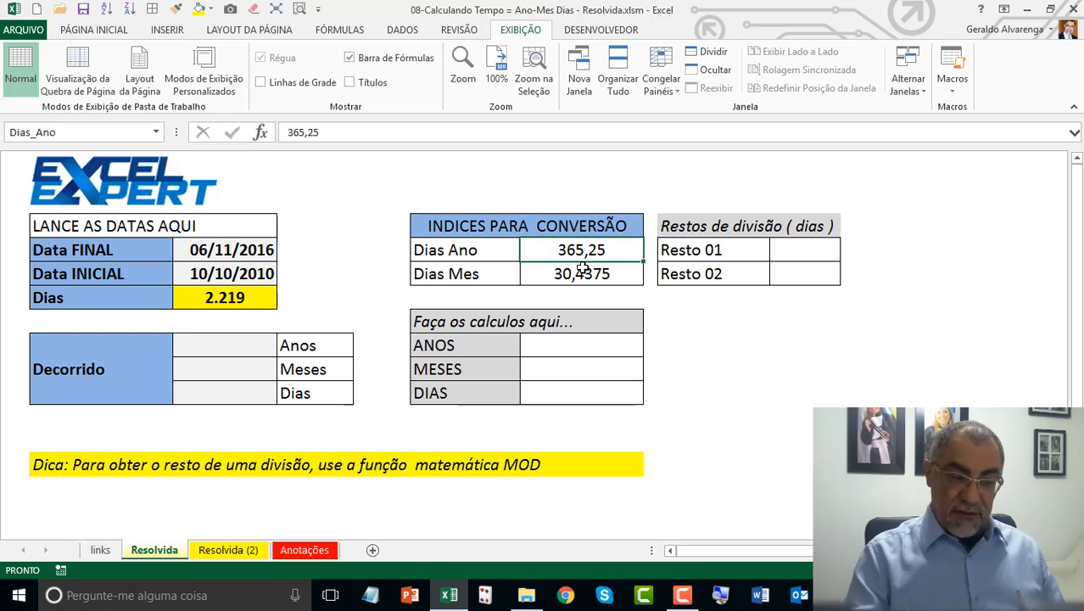
pyautogui.click(156, 132)
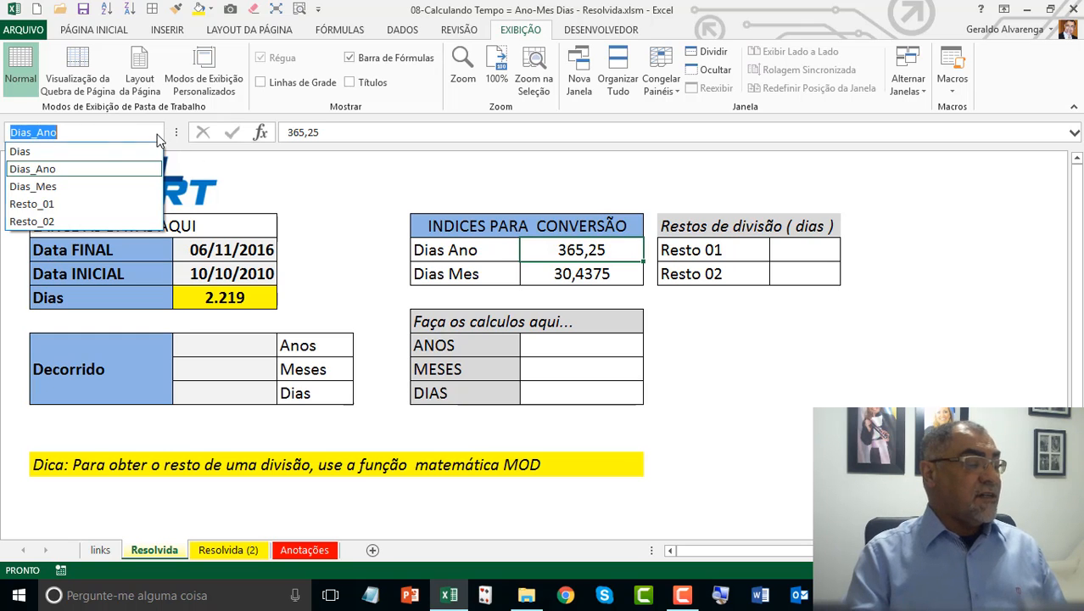
pyautogui.click(98, 186)
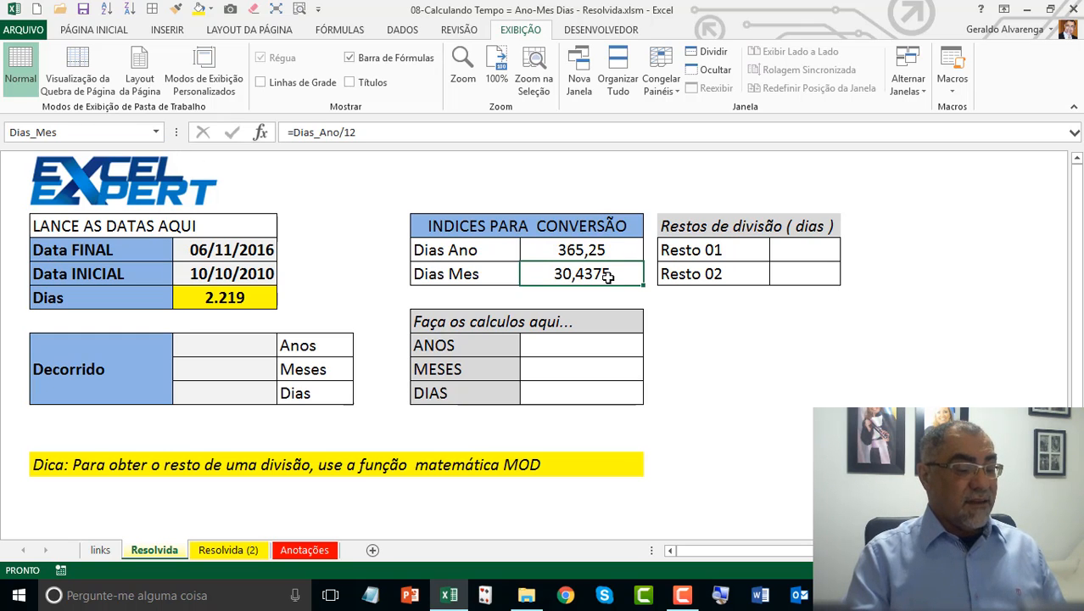
pyautogui.click(156, 132)
pyautogui.click(157, 136)
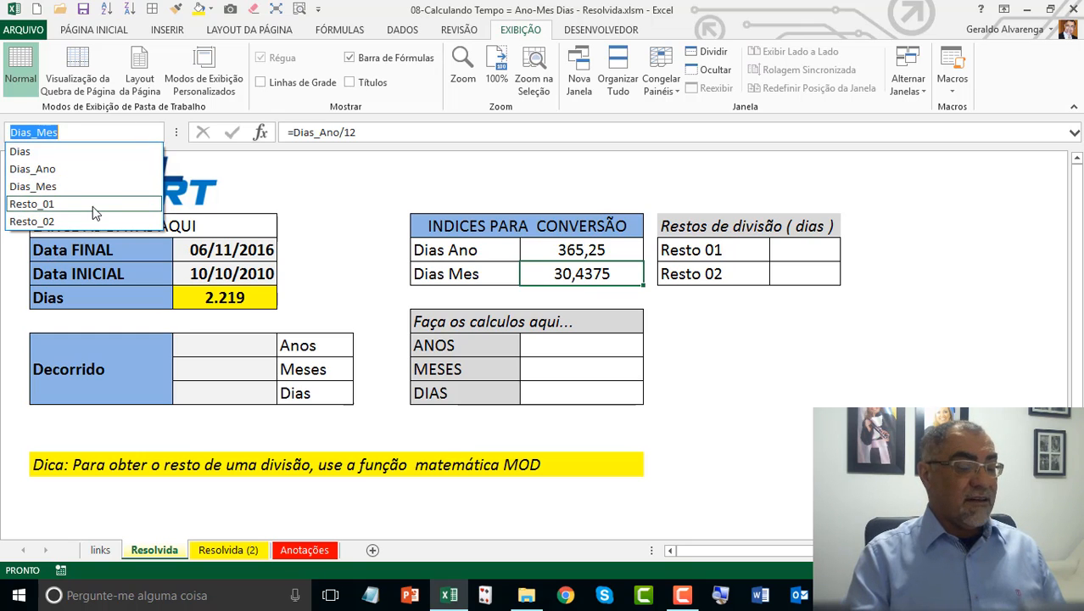
pyautogui.click(92, 206)
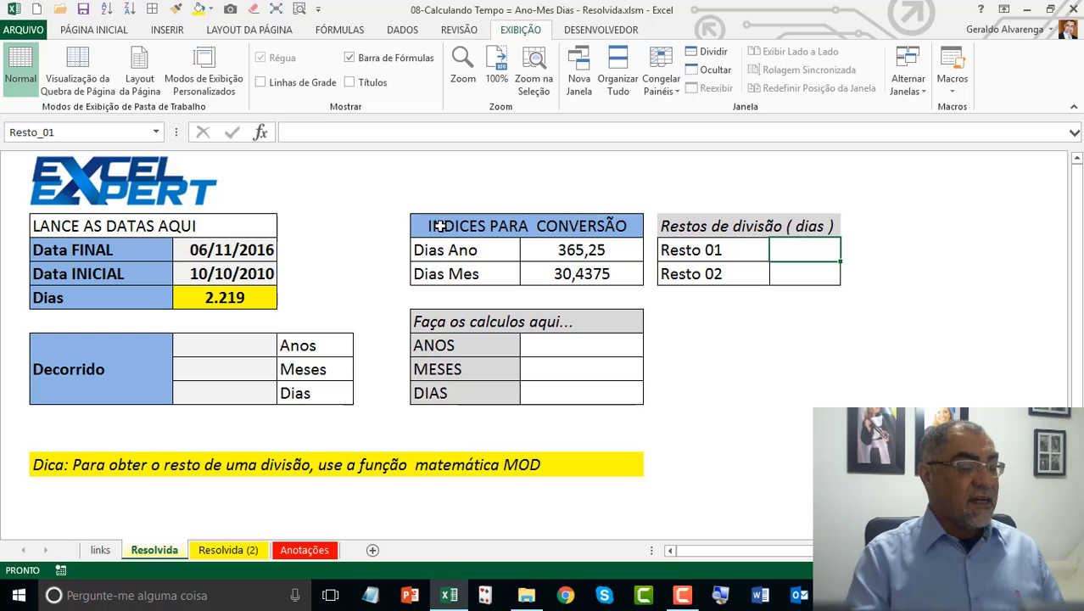
pyautogui.click(562, 251)
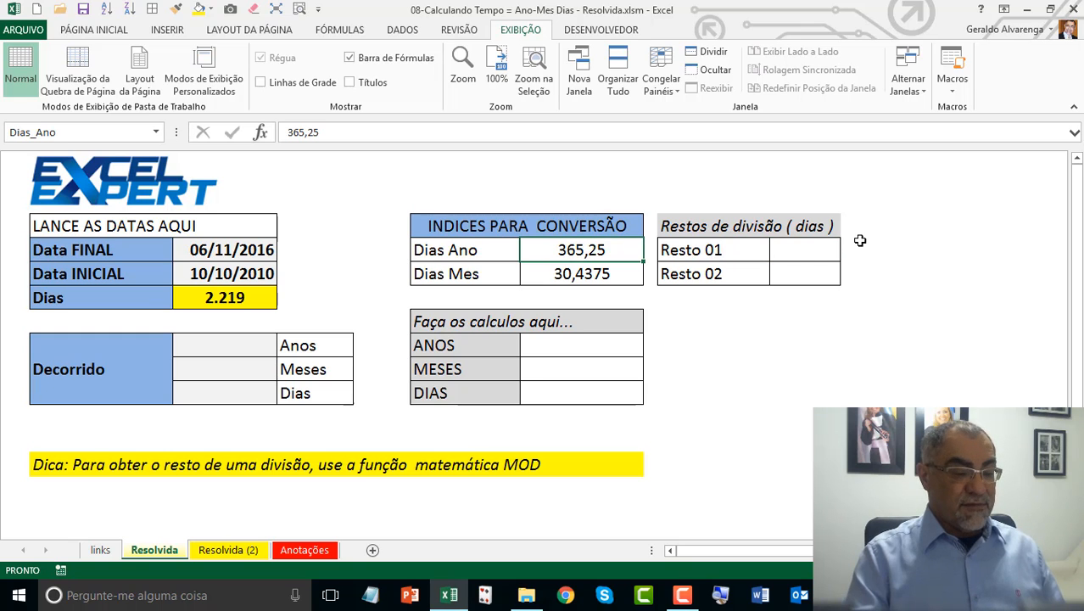
# Step: Calculate the ANOS value in the calculation table with the formula =Dias/Dias_Ano
pyautogui.click(244, 303)
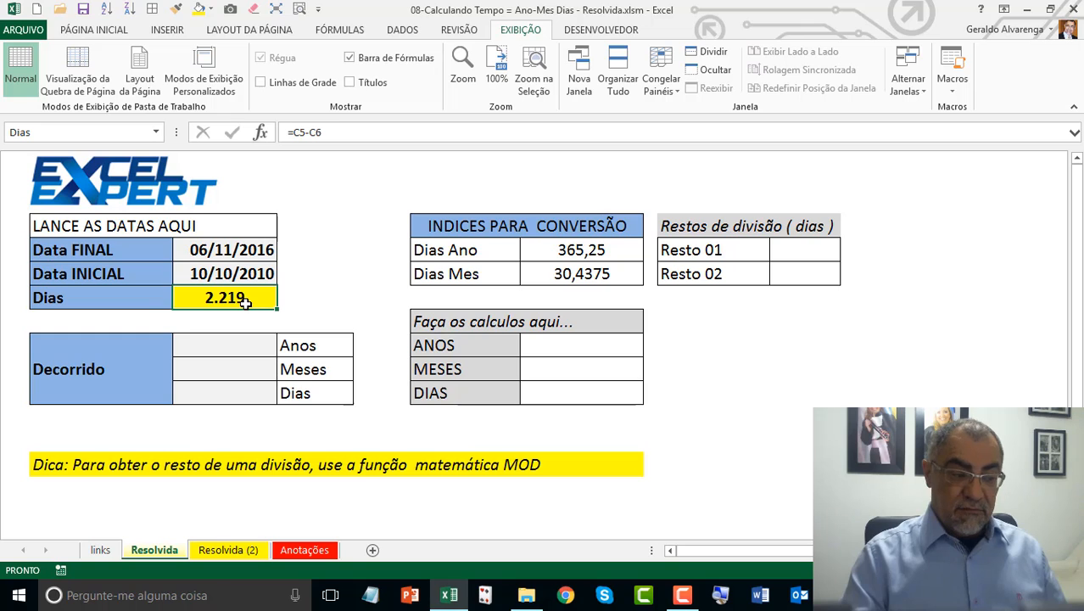
pyautogui.click(545, 342)
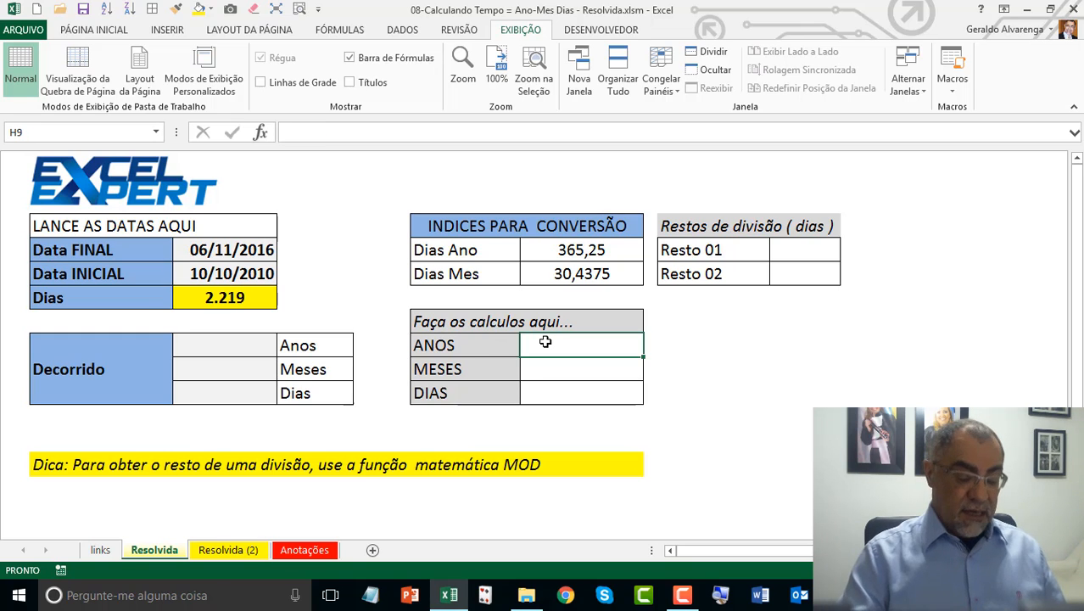
pyautogui.write('=')
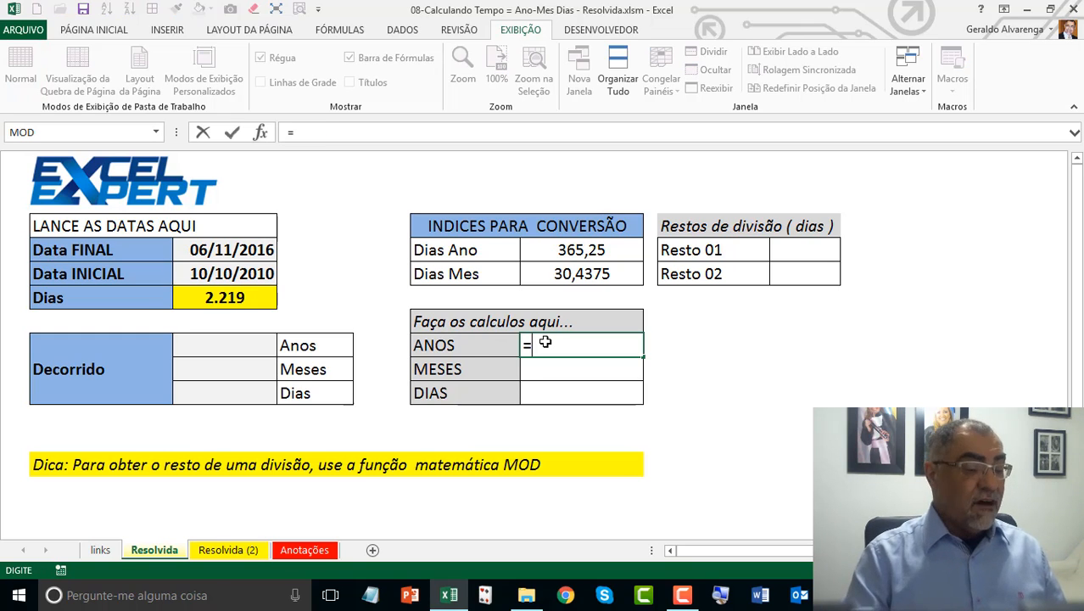
pyautogui.click(257, 305)
pyautogui.write('/')
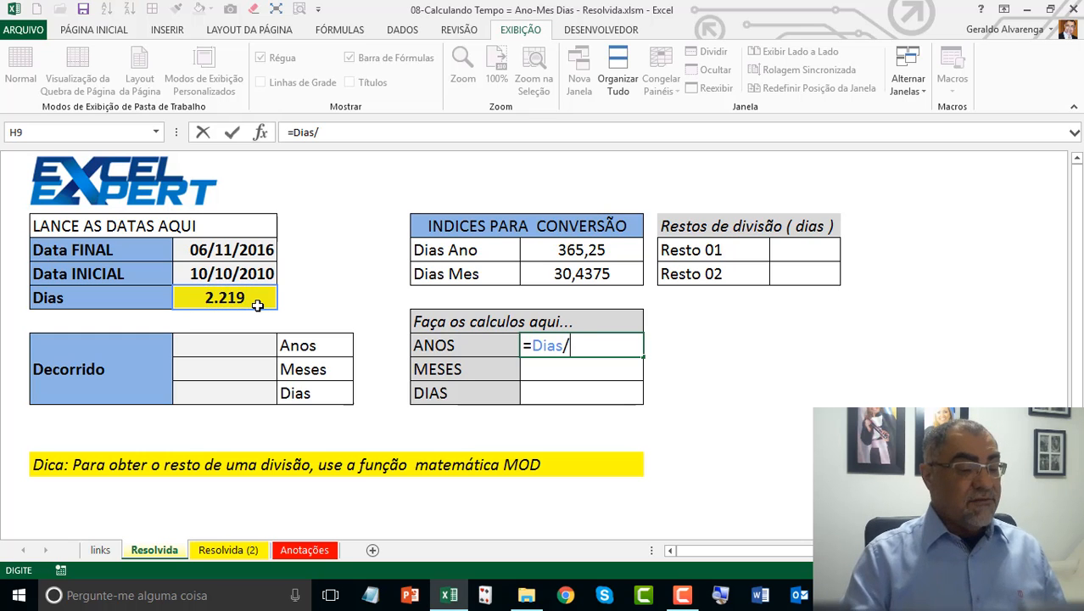
pyautogui.click(573, 251)
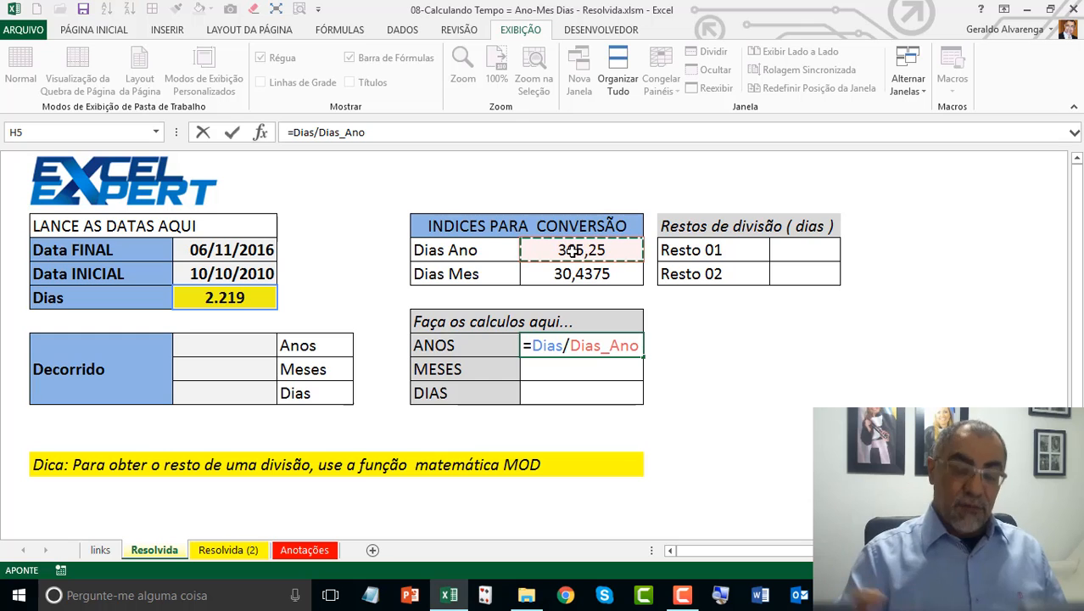
pyautogui.press('Return')
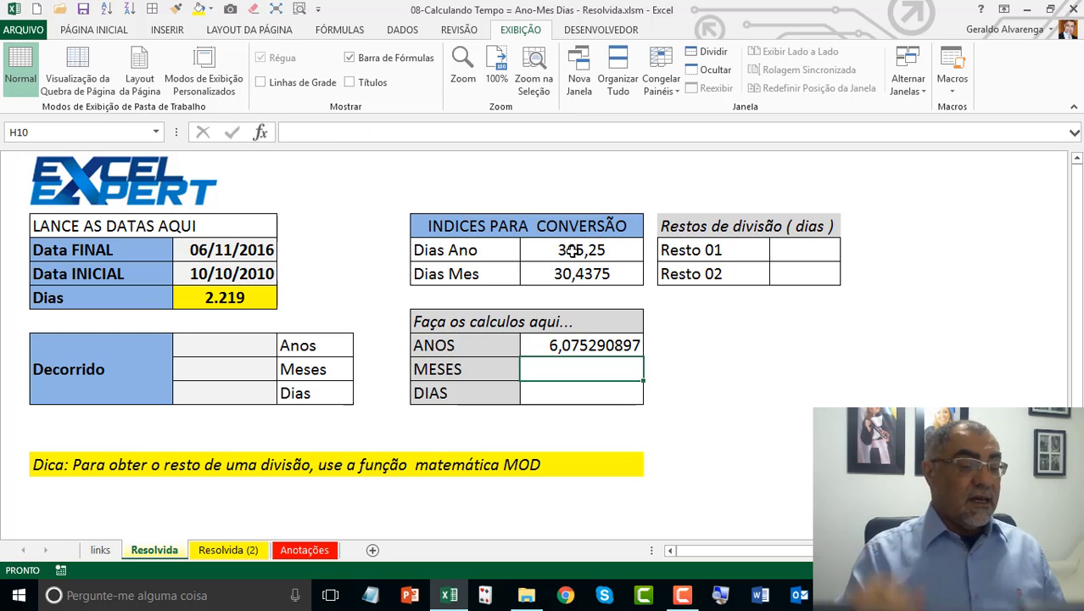
# Step: Extract the whole years into the Decorrido Anos cell by applying INT to the ANOS result in H9
pyautogui.click(587, 349)
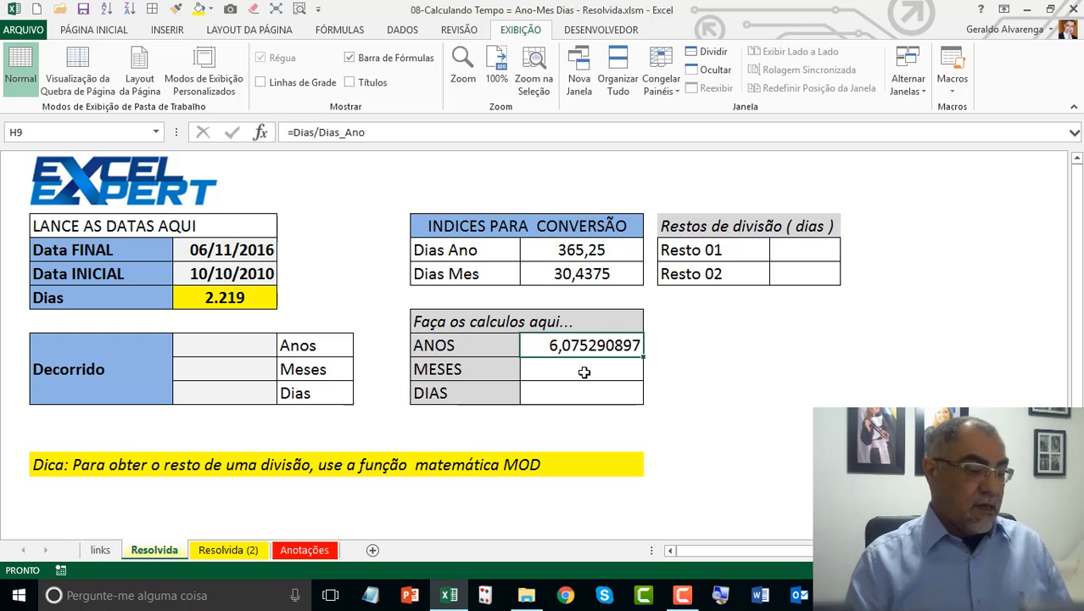
pyautogui.click(238, 350)
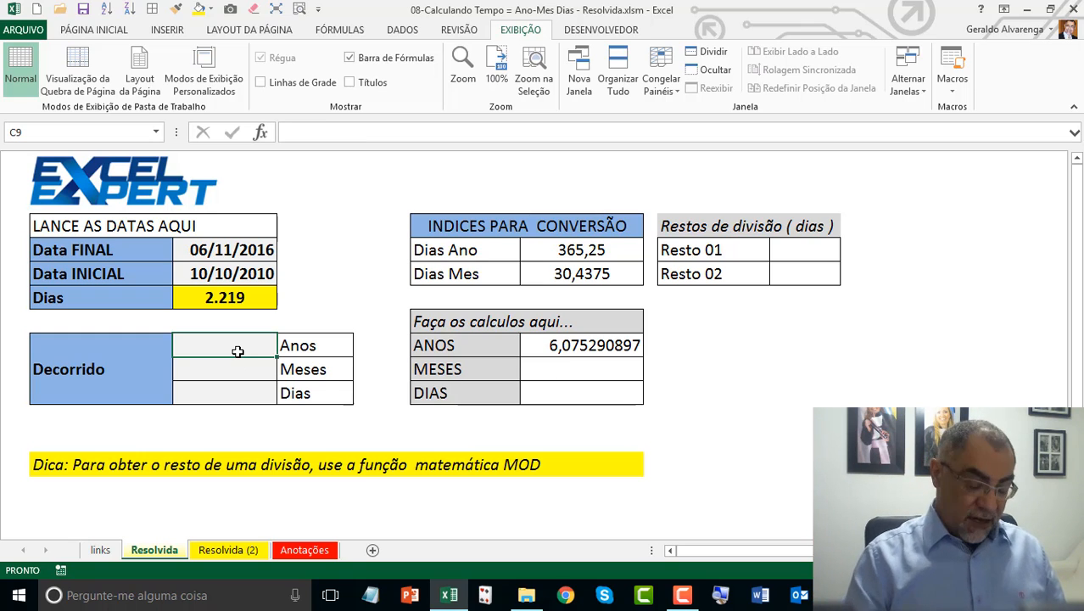
pyautogui.write('=i')
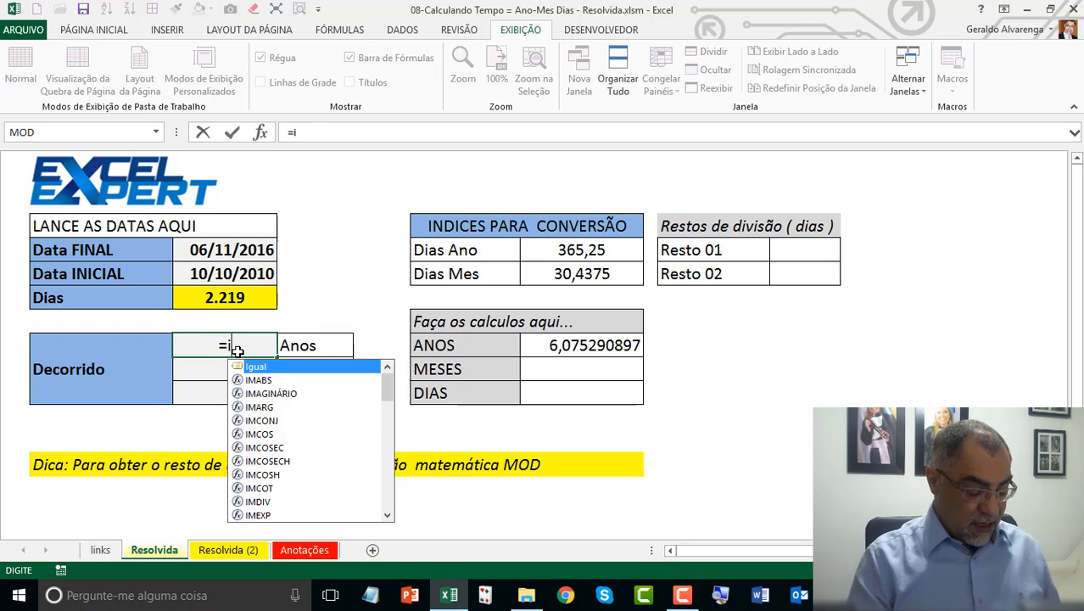
pyautogui.write('nt(')
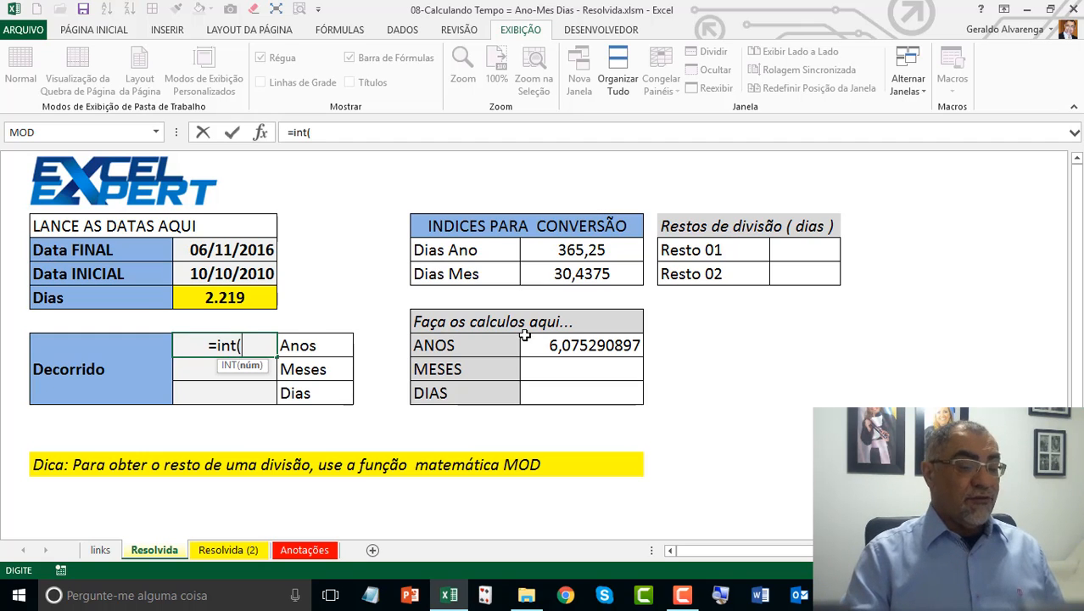
pyautogui.click(603, 351)
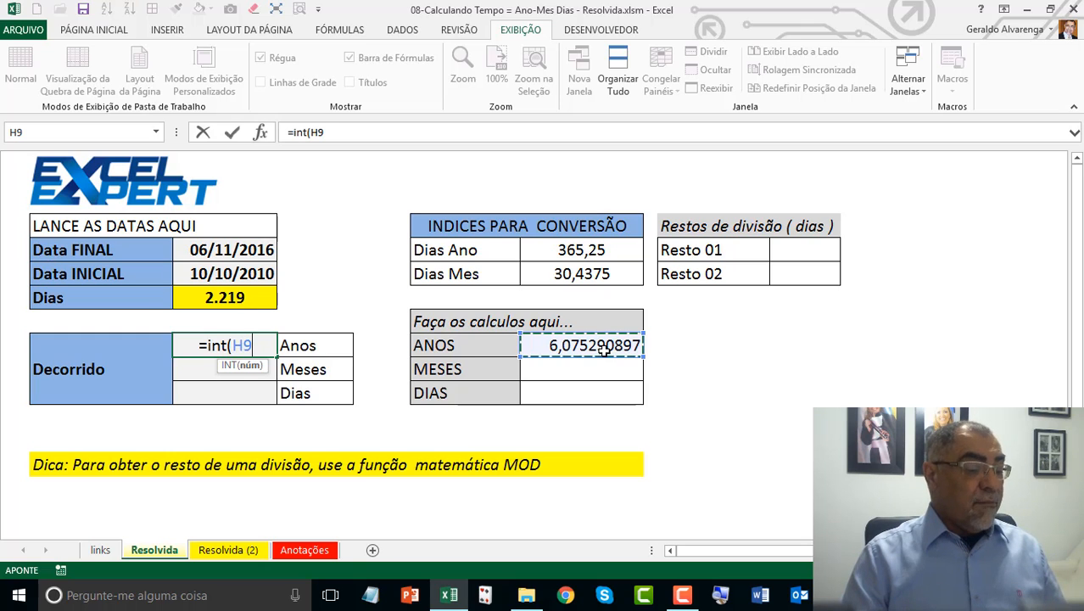
pyautogui.press('Return')
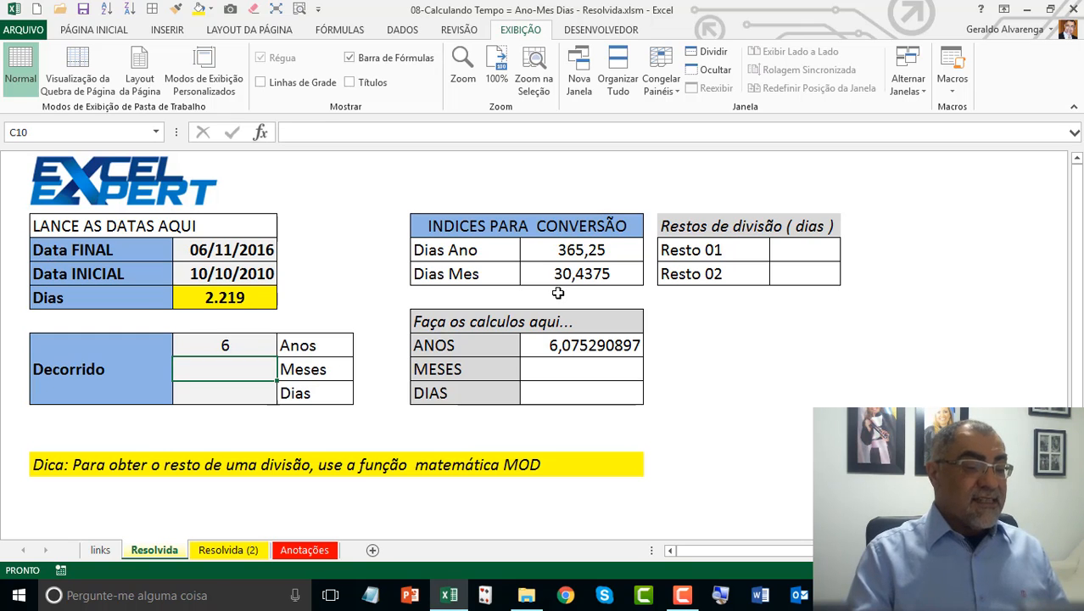
# Step: Examine the Dias and Dias Ano cells, the ANOS division formula and the tip about obtaining a division's remainder
pyautogui.click(571, 247)
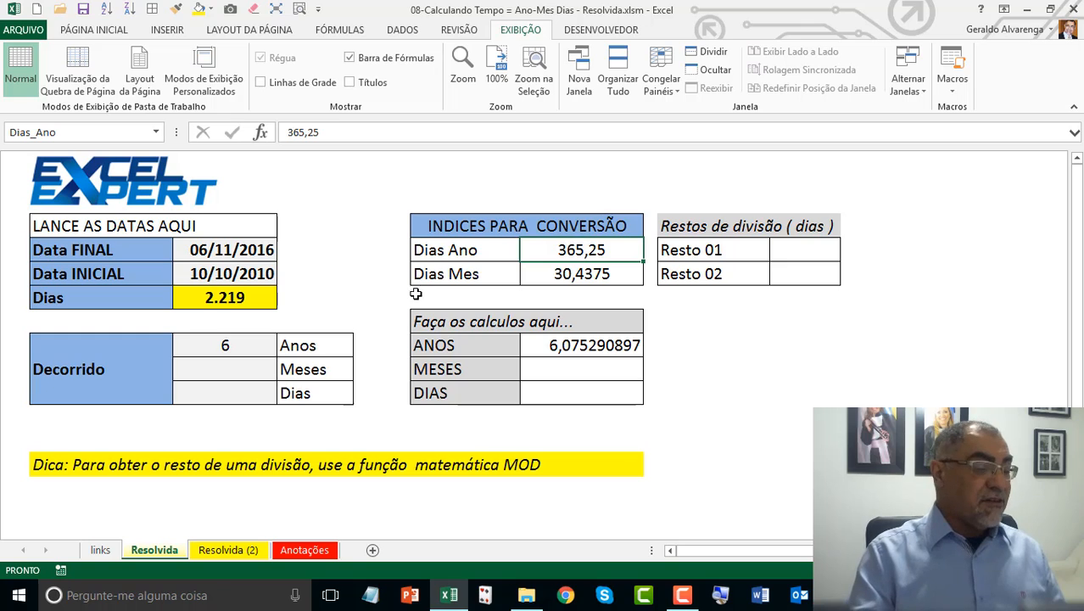
pyautogui.click(211, 298)
pyautogui.click(574, 250)
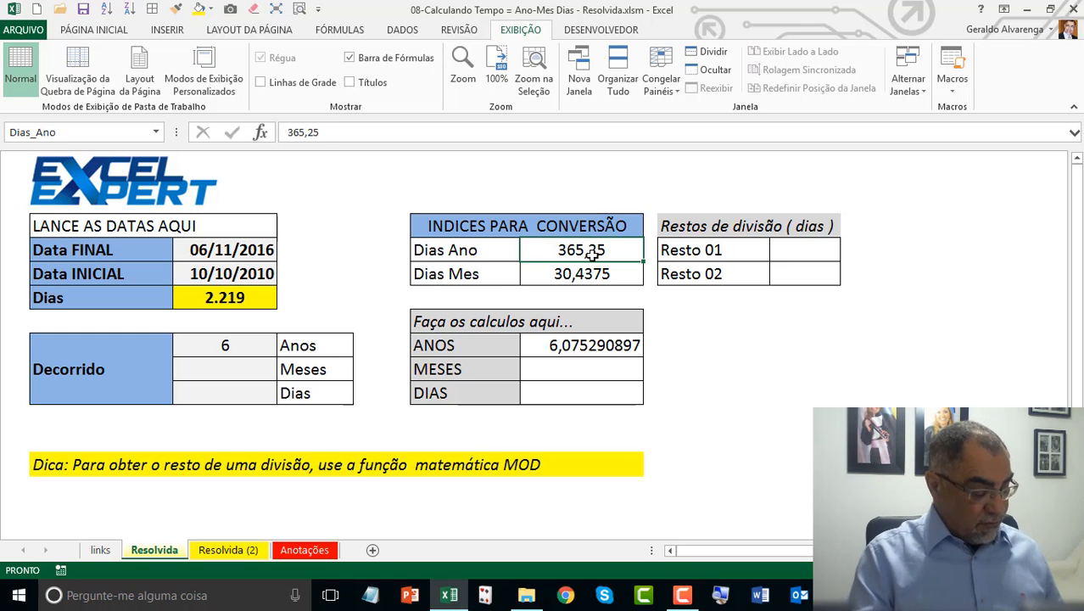
pyautogui.press('F2')
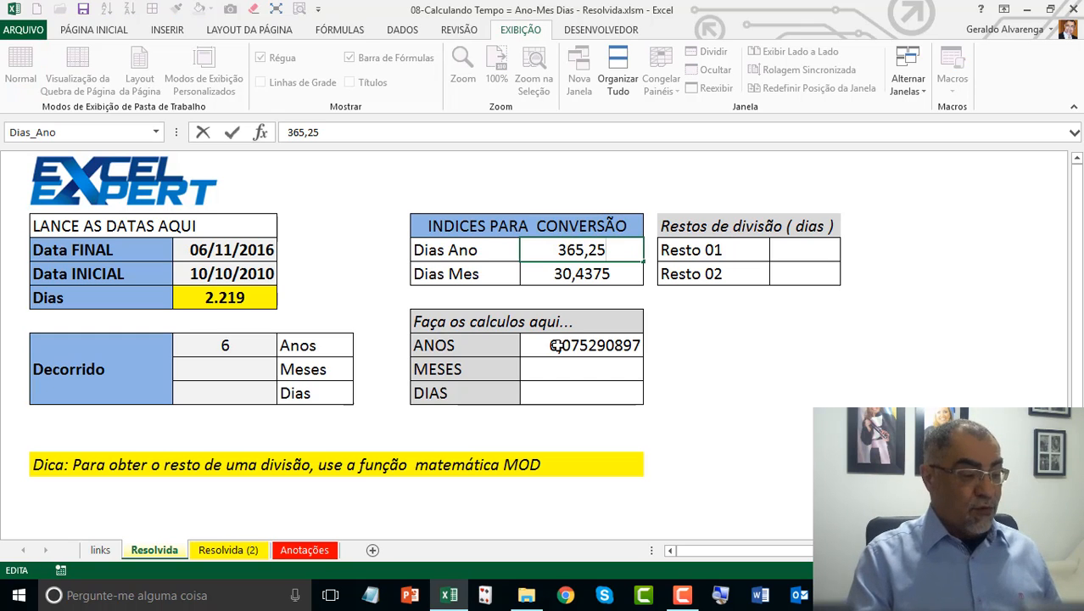
pyautogui.click(568, 352)
pyautogui.press('F2')
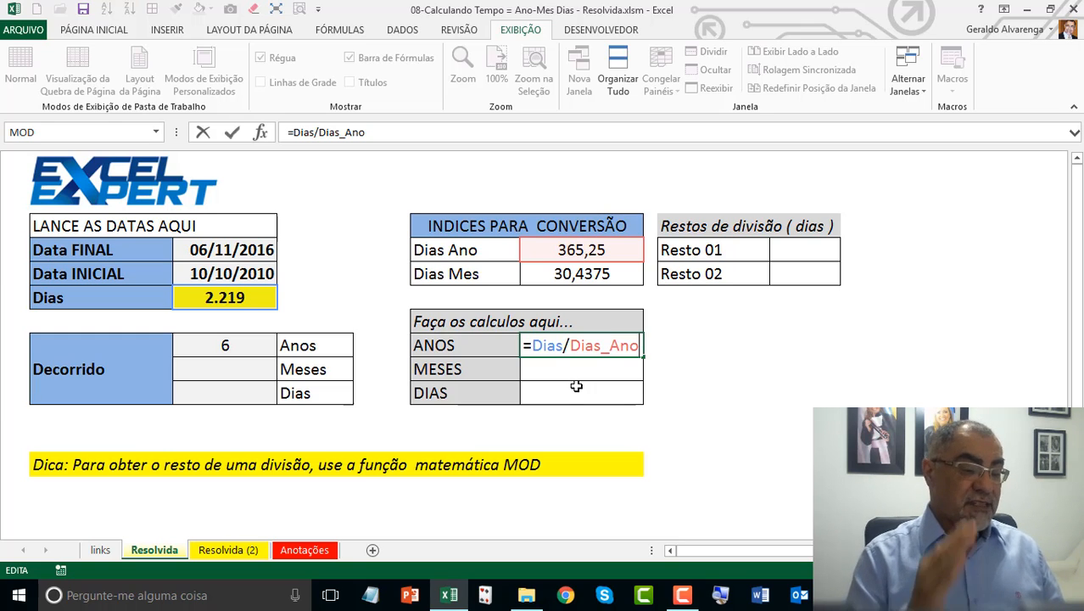
pyautogui.press('Escape')
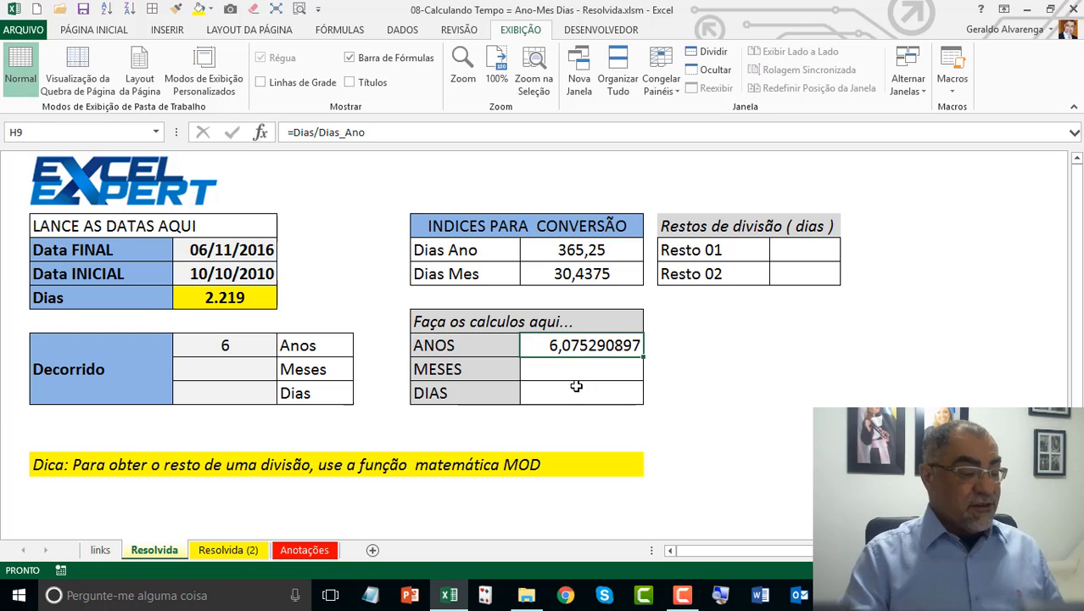
pyautogui.moveTo(36, 464); pyautogui.dragTo(562, 469)
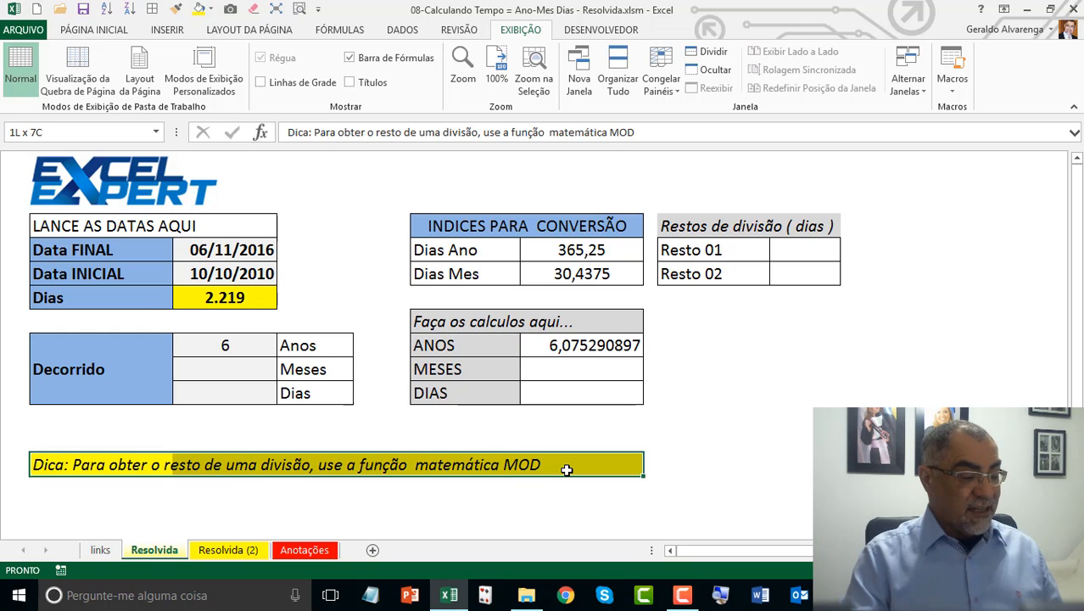
pyautogui.click(37, 466)
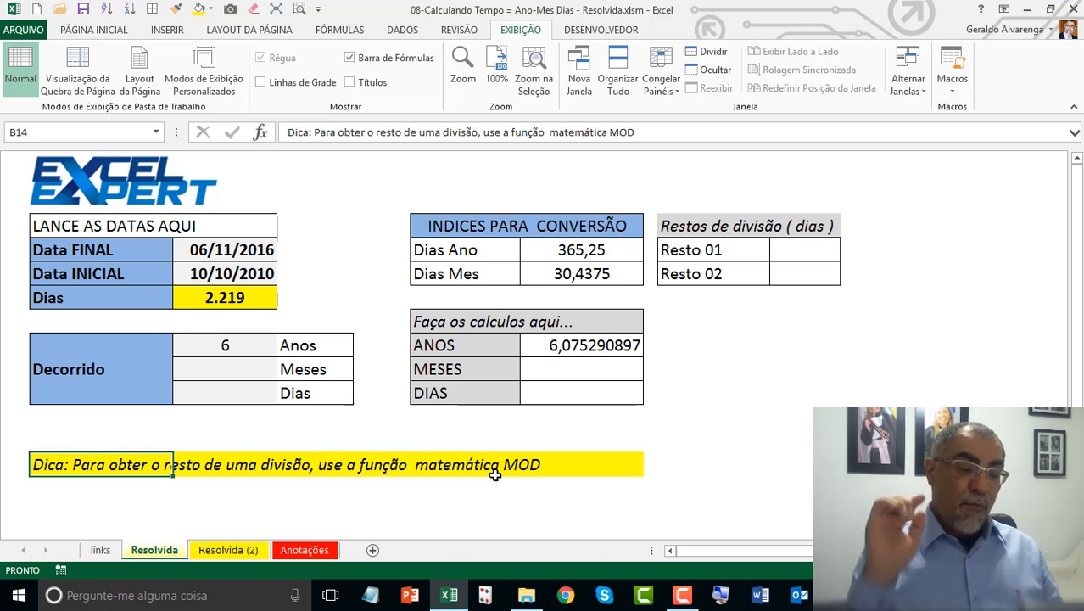
# Step: Calculate the Resto 01 cell with the MOD function, using Dias as the number and Dias_Ano as the divisor
pyautogui.click(806, 254)
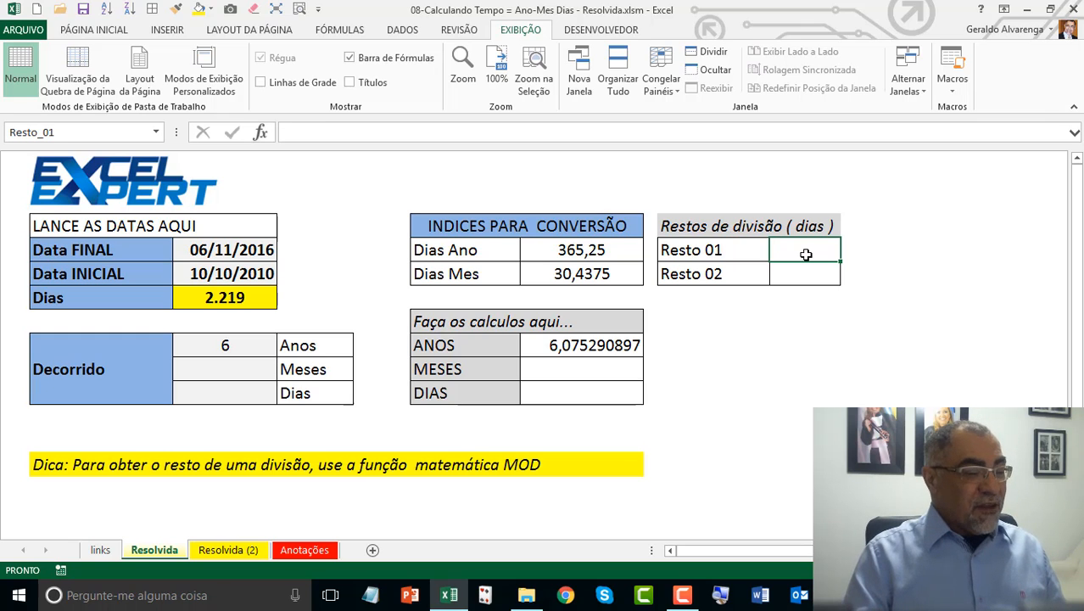
pyautogui.click(334, 31)
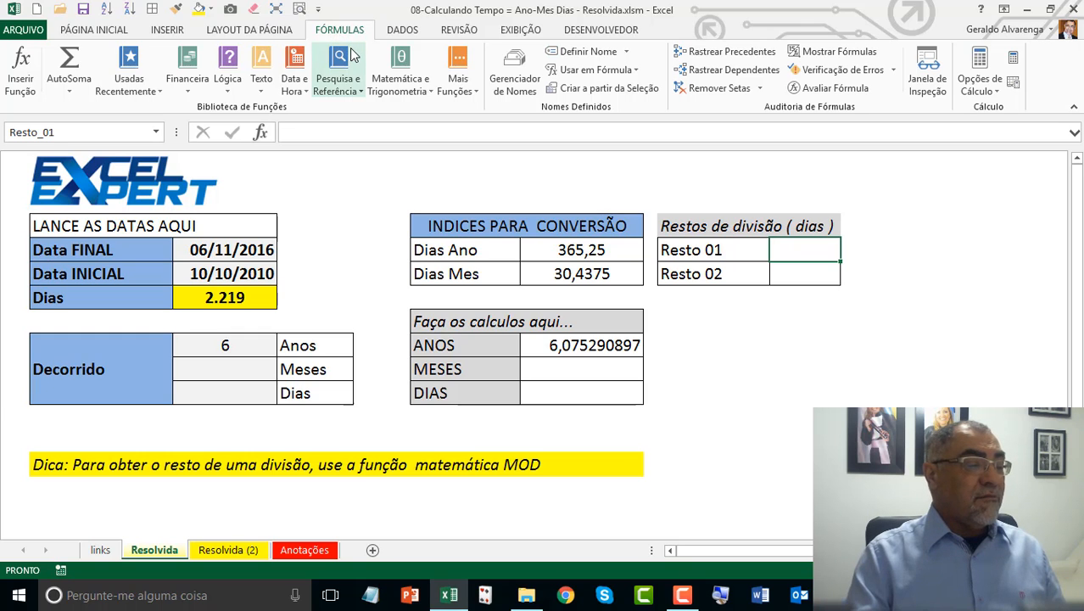
pyautogui.click(392, 78)
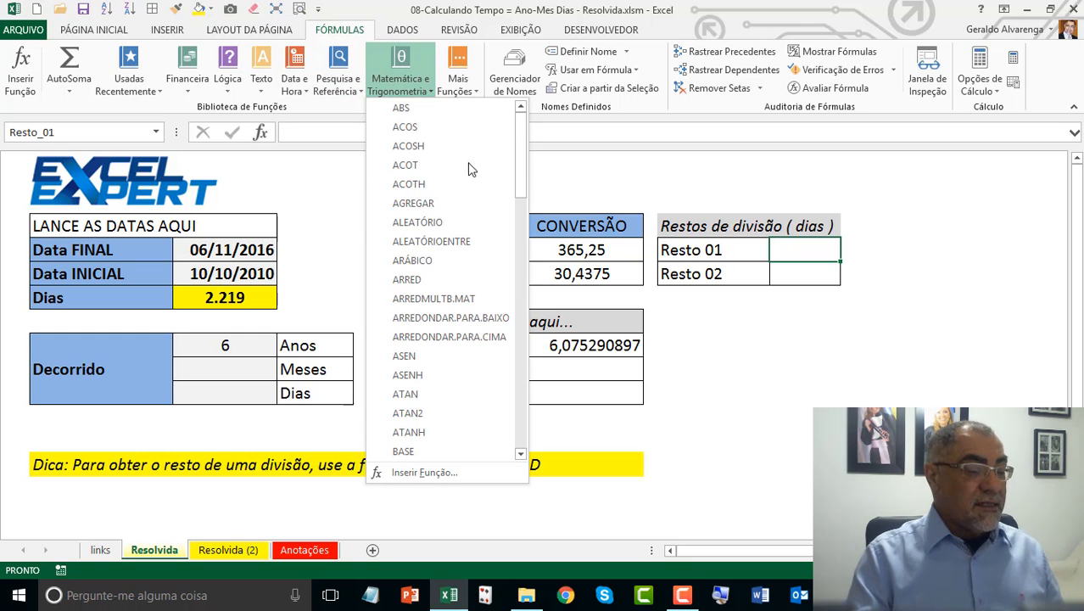
pyautogui.moveTo(519, 168); pyautogui.dragTo(526, 295)
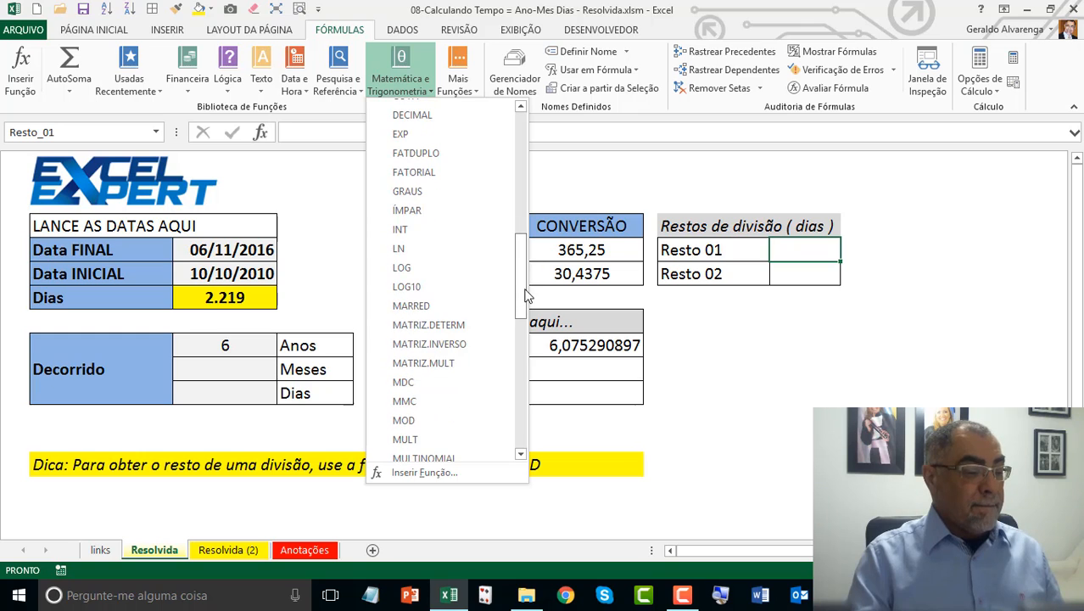
pyautogui.click(450, 421)
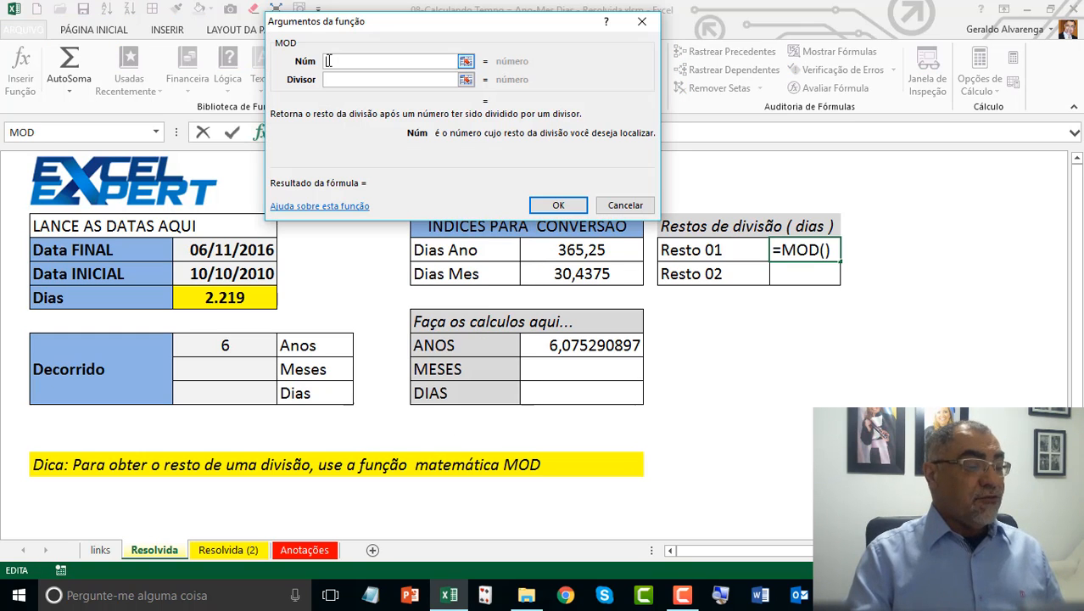
pyautogui.click(333, 79)
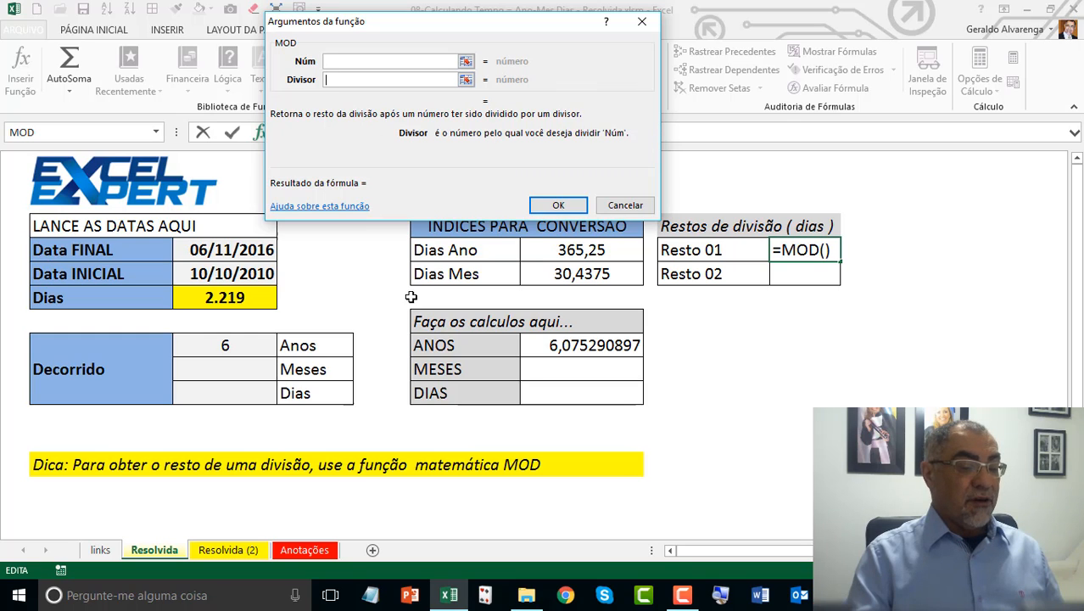
pyautogui.click(239, 298)
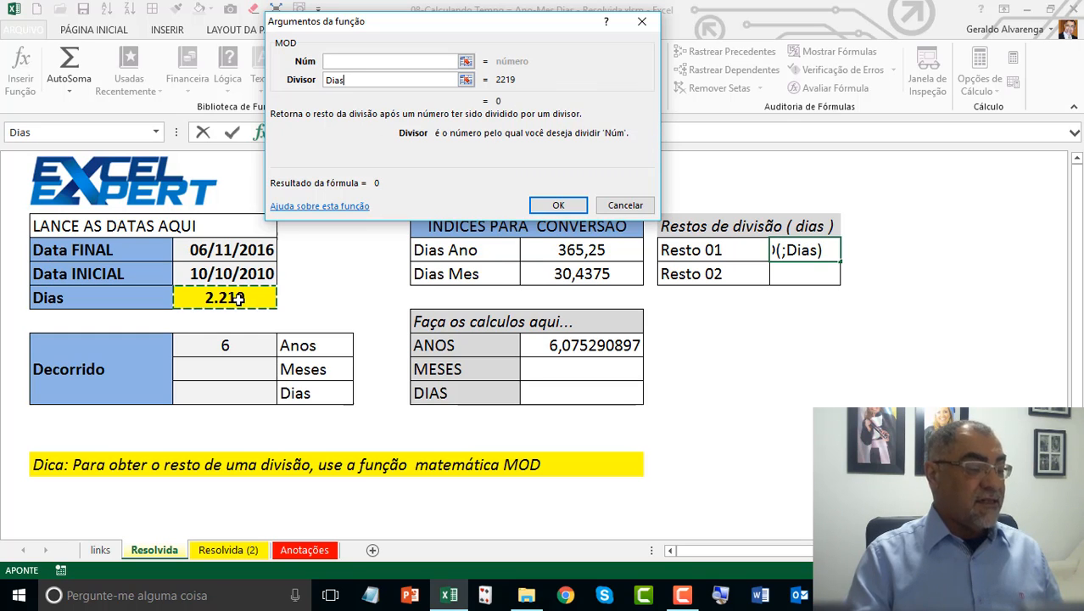
pyautogui.click(338, 63)
pyautogui.click(255, 299)
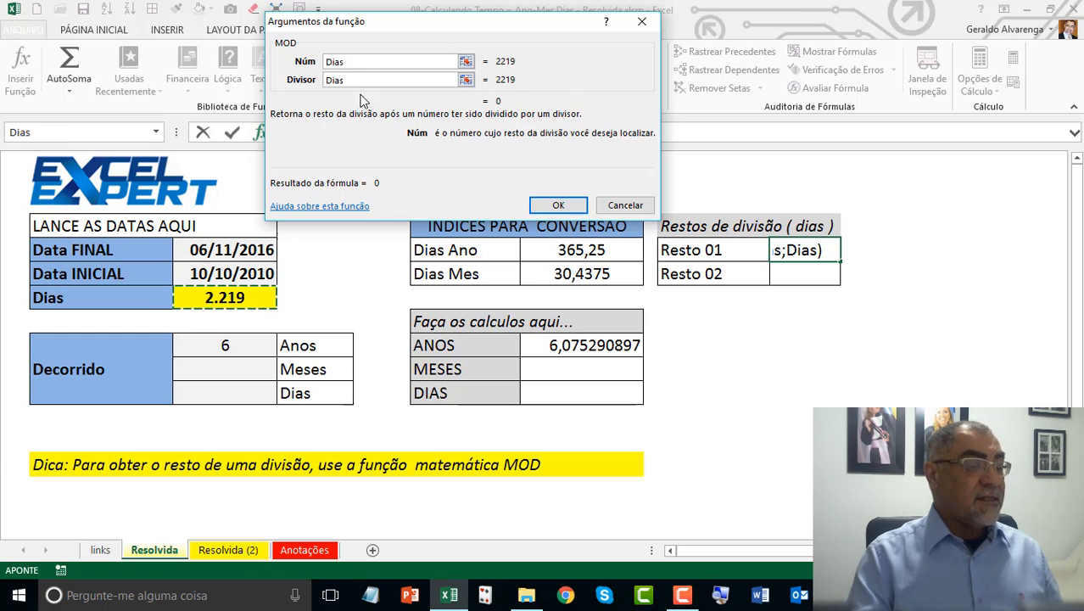
pyautogui.doubleClick(340, 80)
pyautogui.press('BackSpace')
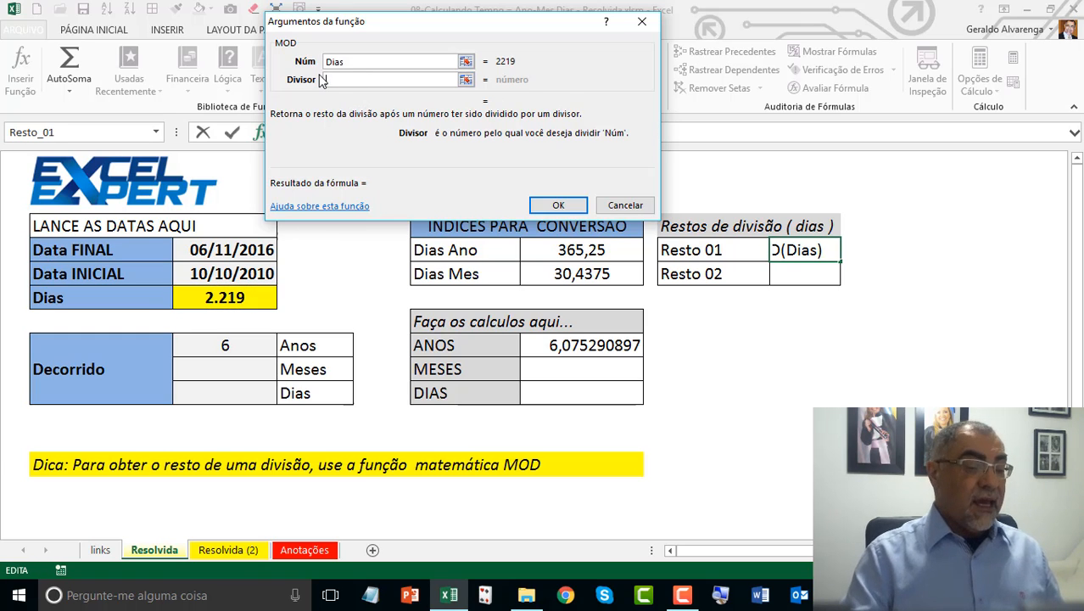
pyautogui.click(580, 249)
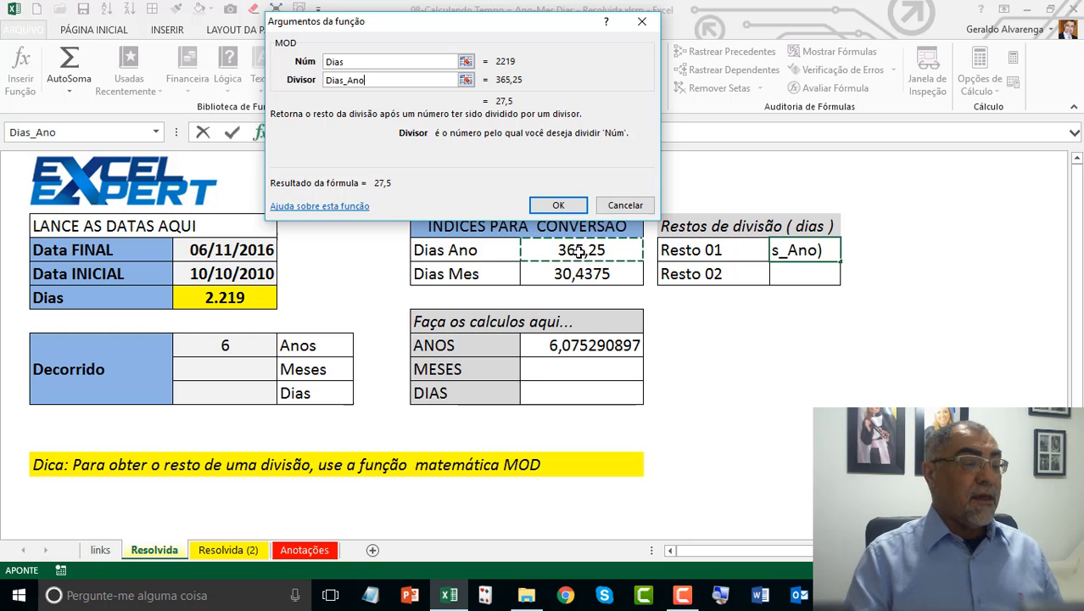
pyautogui.click(564, 206)
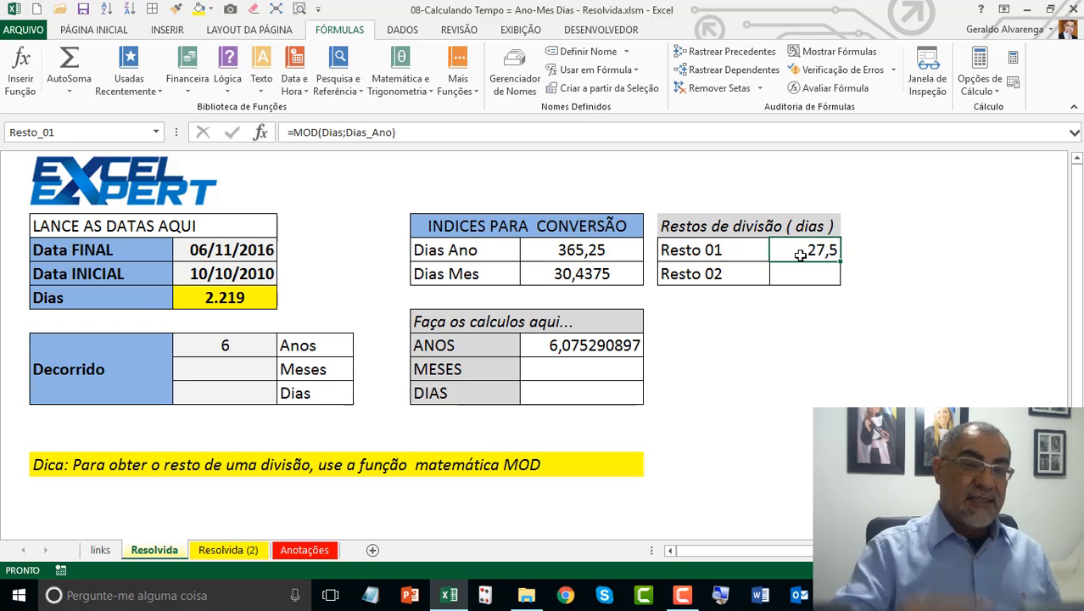
# Step: Calculate the MESES value in the calculation table with the formula =Resto_01/Dias_Mes
pyautogui.click(592, 280)
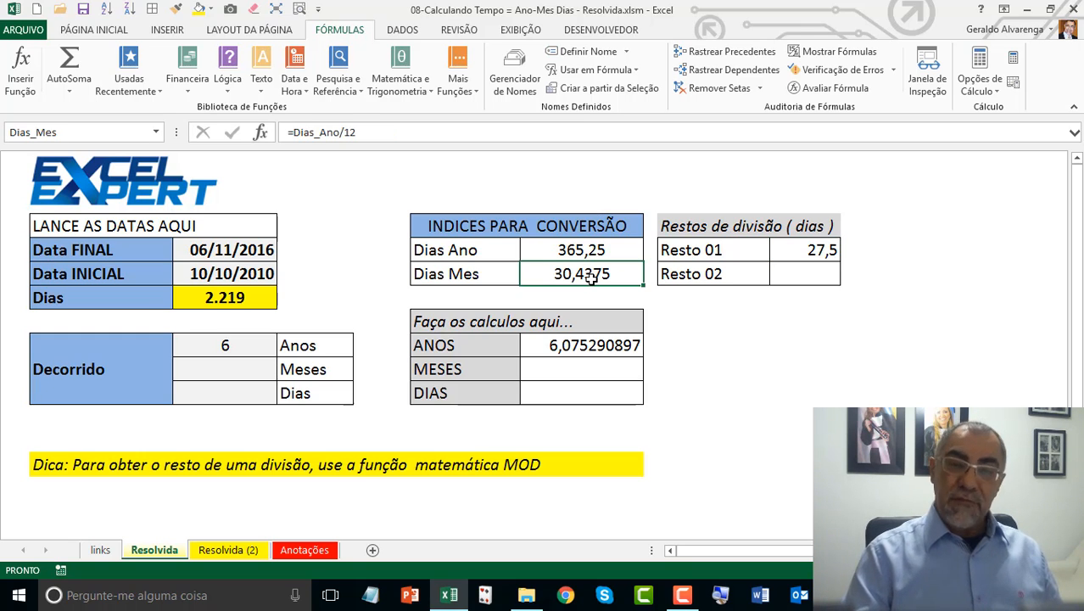
pyautogui.click(579, 374)
pyautogui.write('=')
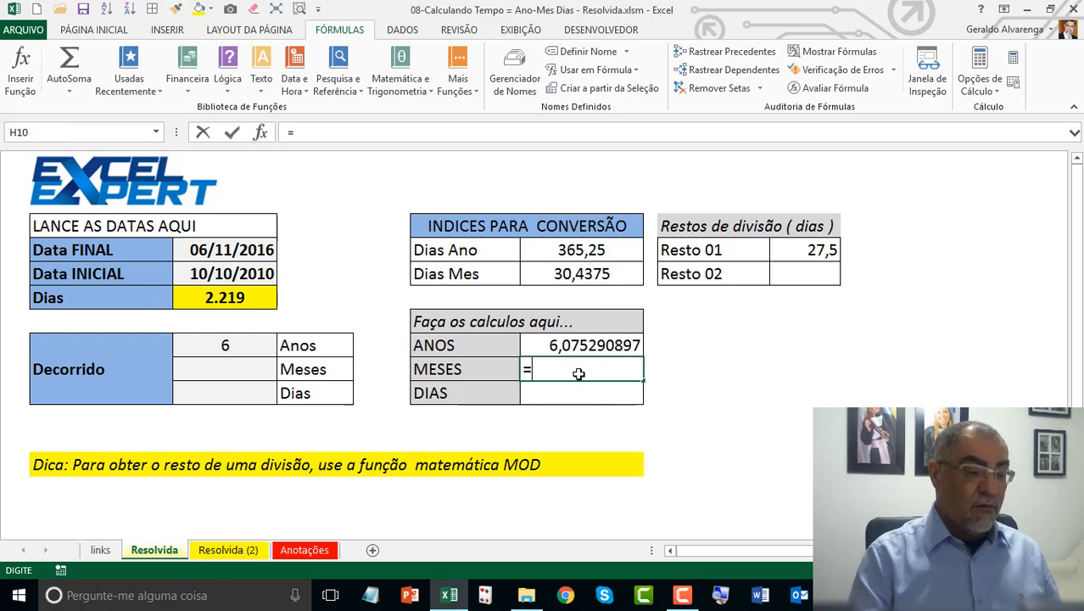
pyautogui.click(823, 255)
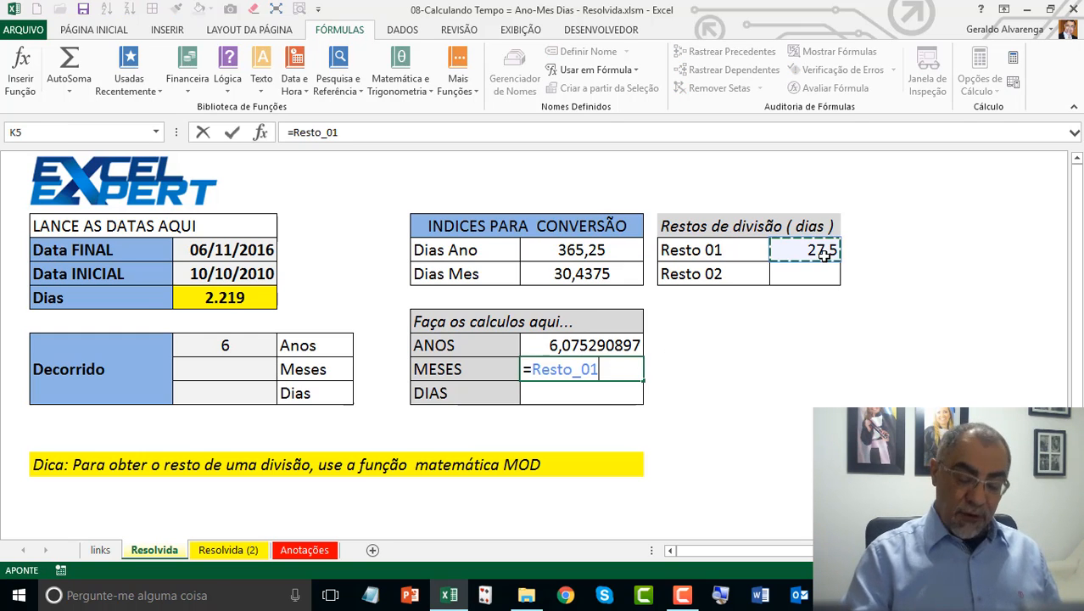
pyautogui.write('/')
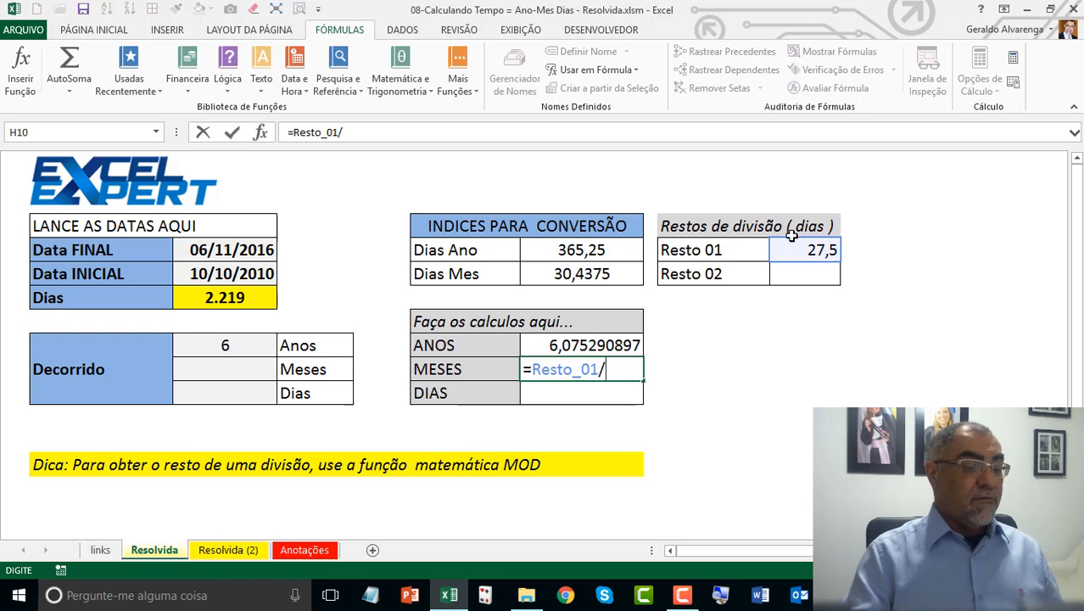
pyautogui.click(627, 282)
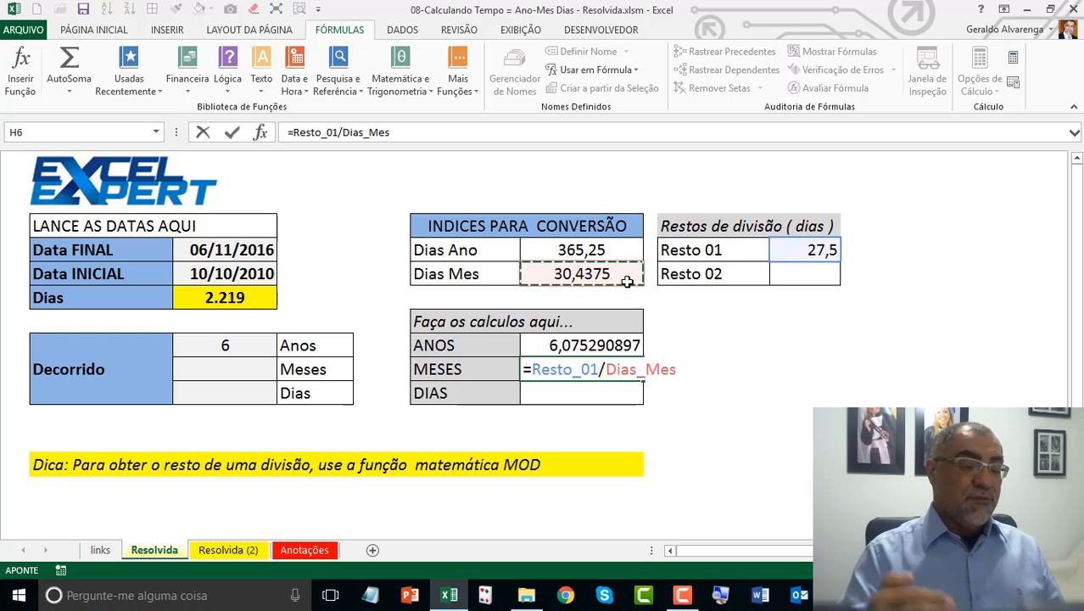
pyautogui.press('Return')
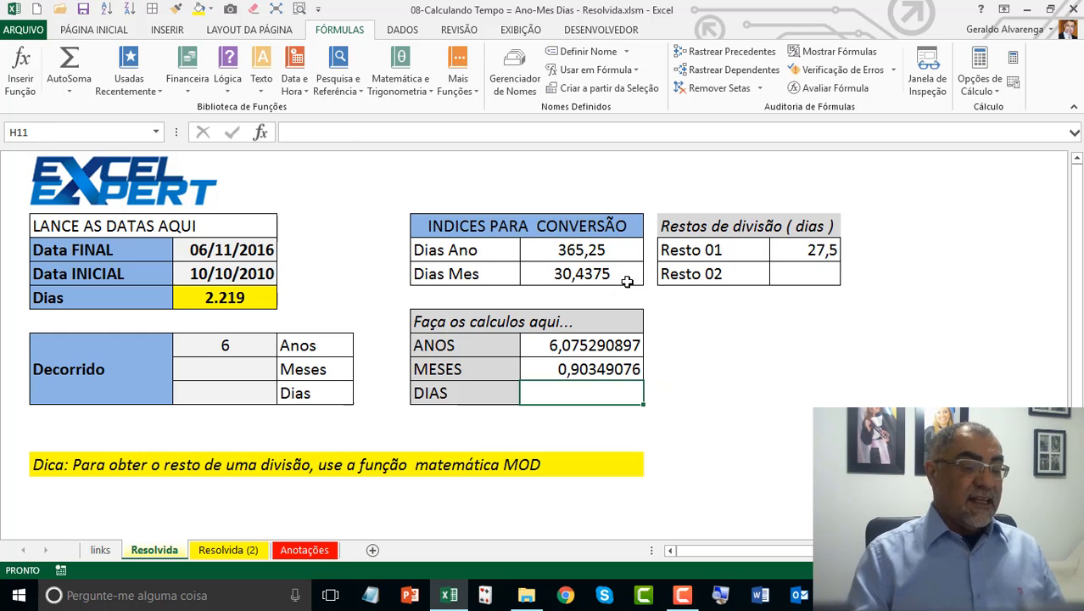
# Step: Copy the INT formula from the Decorrido Anos cell down to Meses and check that it references H10
pyautogui.click(574, 376)
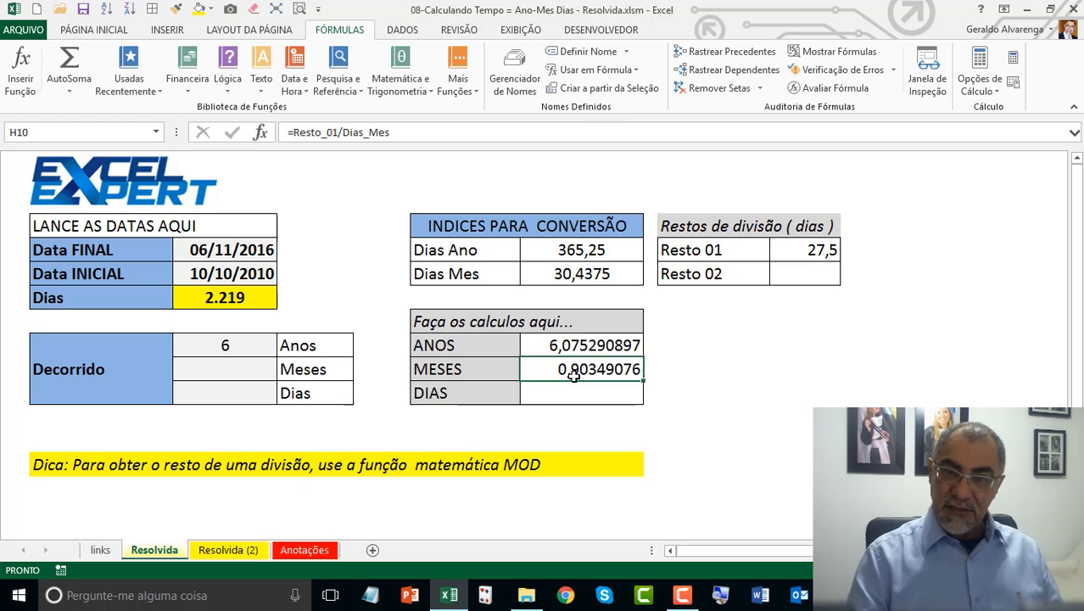
pyautogui.click(241, 350)
pyautogui.moveTo(275, 357); pyautogui.dragTo(253, 373)
pyautogui.click(250, 373)
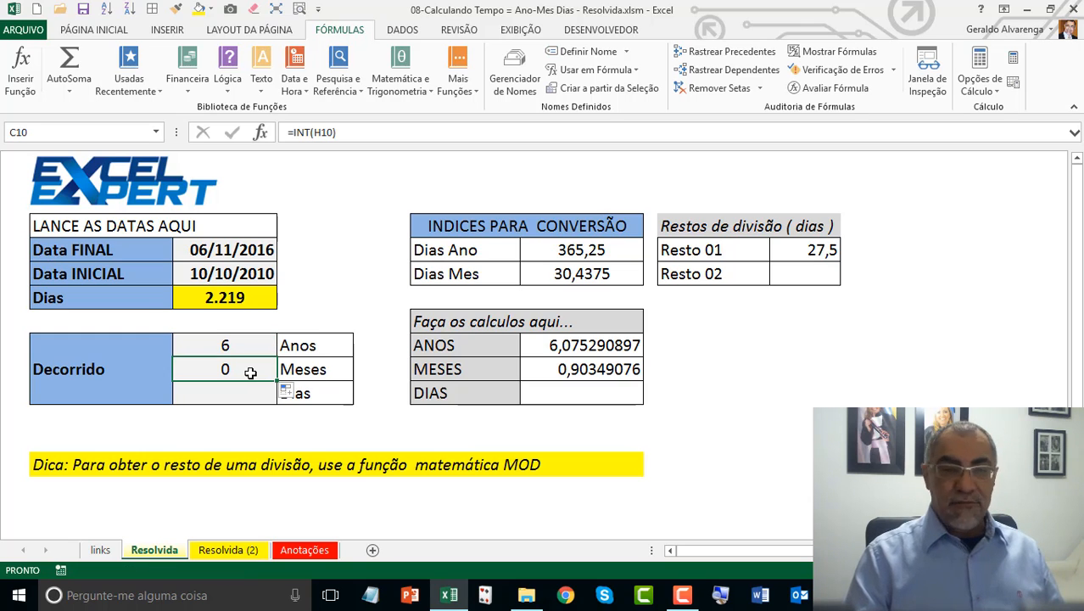
pyautogui.doubleClick(250, 373)
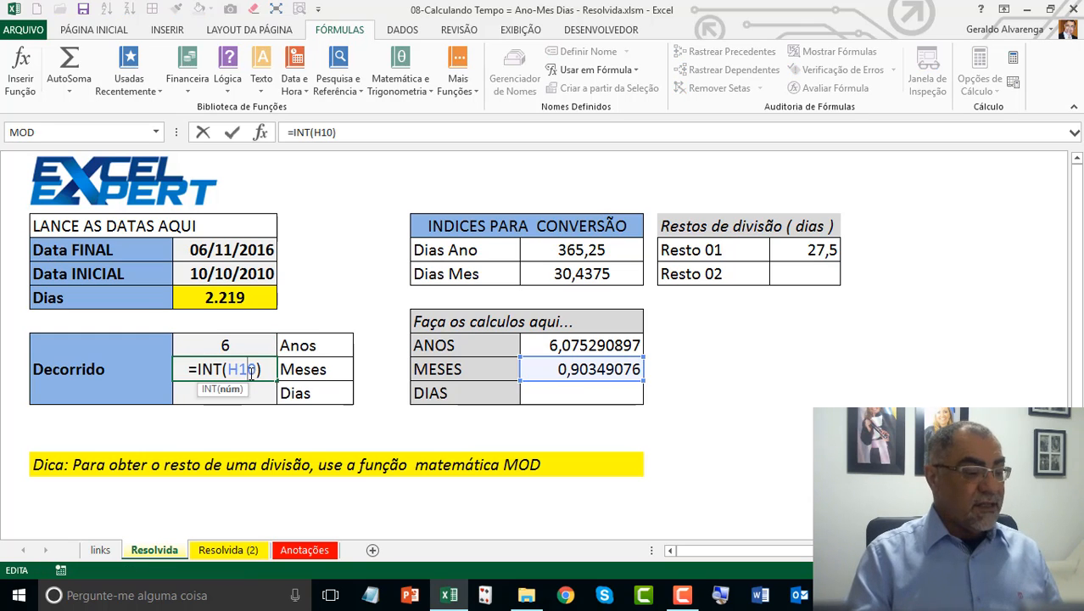
pyautogui.press('Escape')
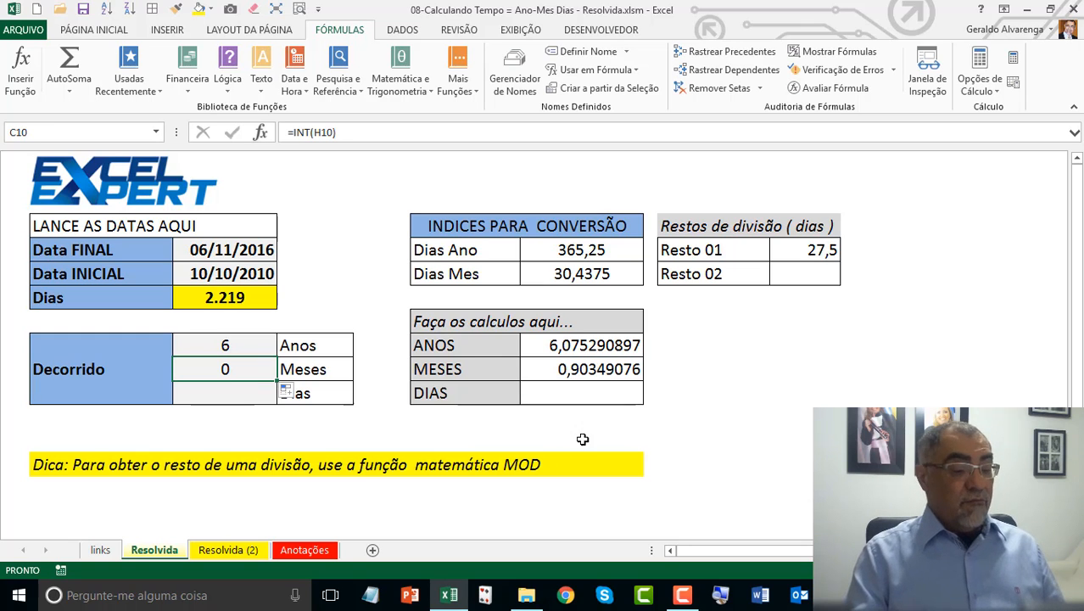
# Step: Calculate the Resto 02 cell with the MOD function, using Resto_01 as the number and Dias_Mes as the divisor
pyautogui.click(591, 374)
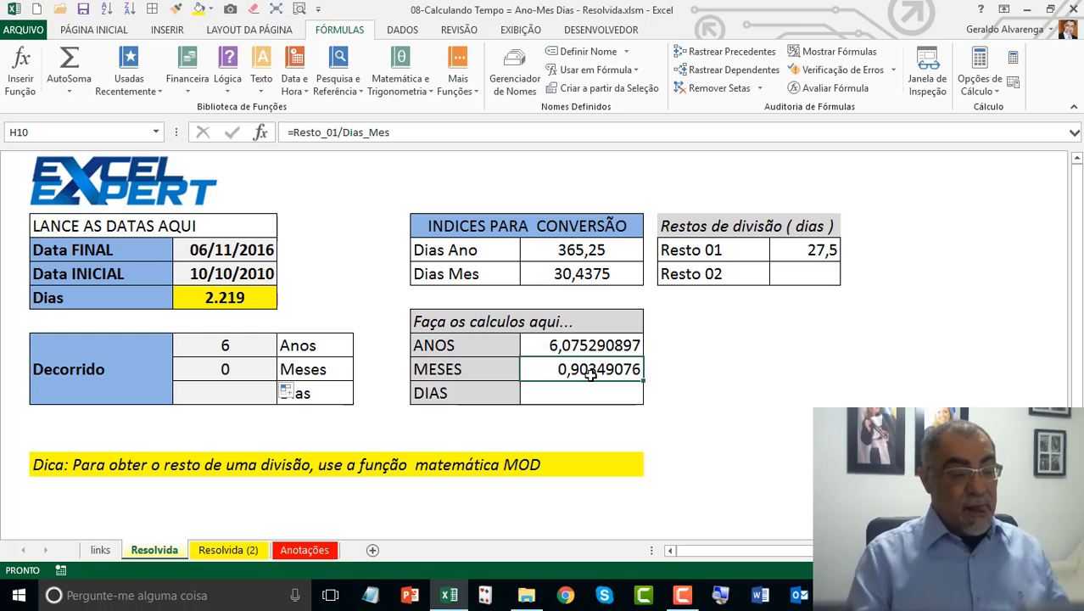
pyautogui.click(821, 280)
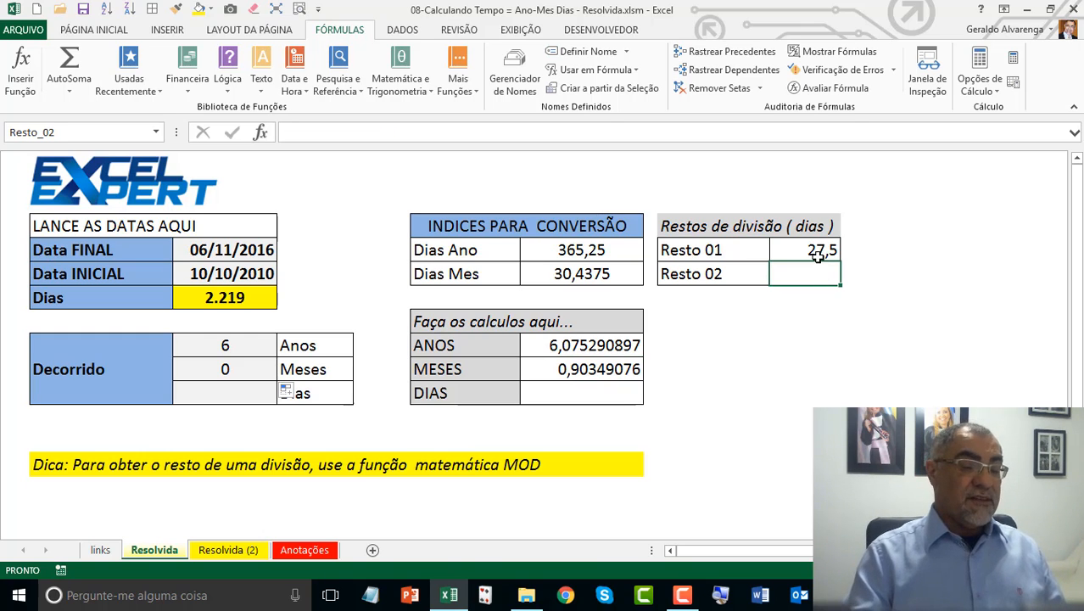
pyautogui.click(130, 81)
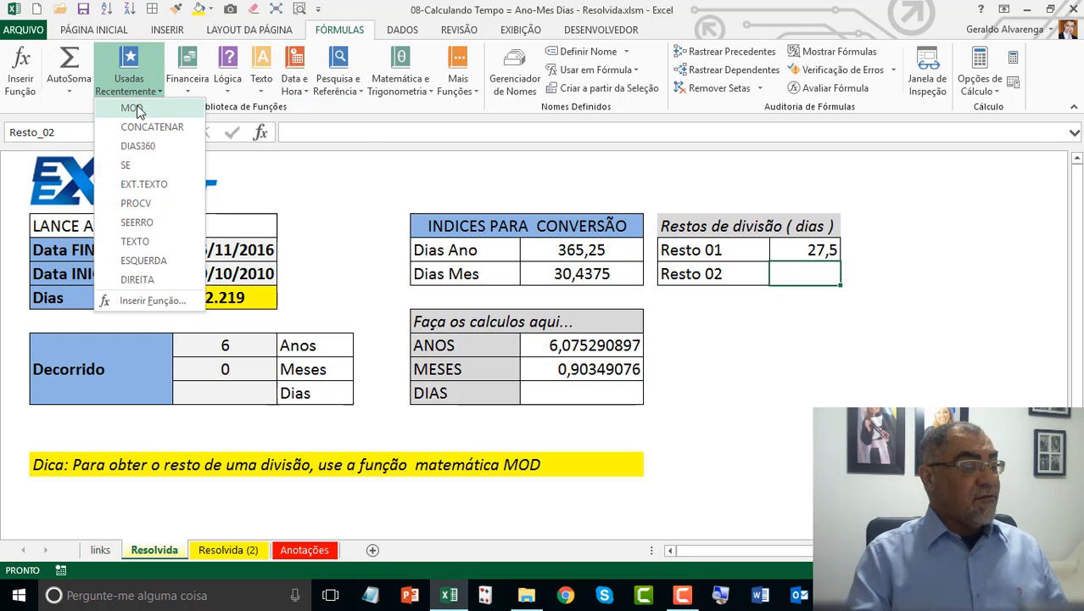
pyautogui.click(132, 108)
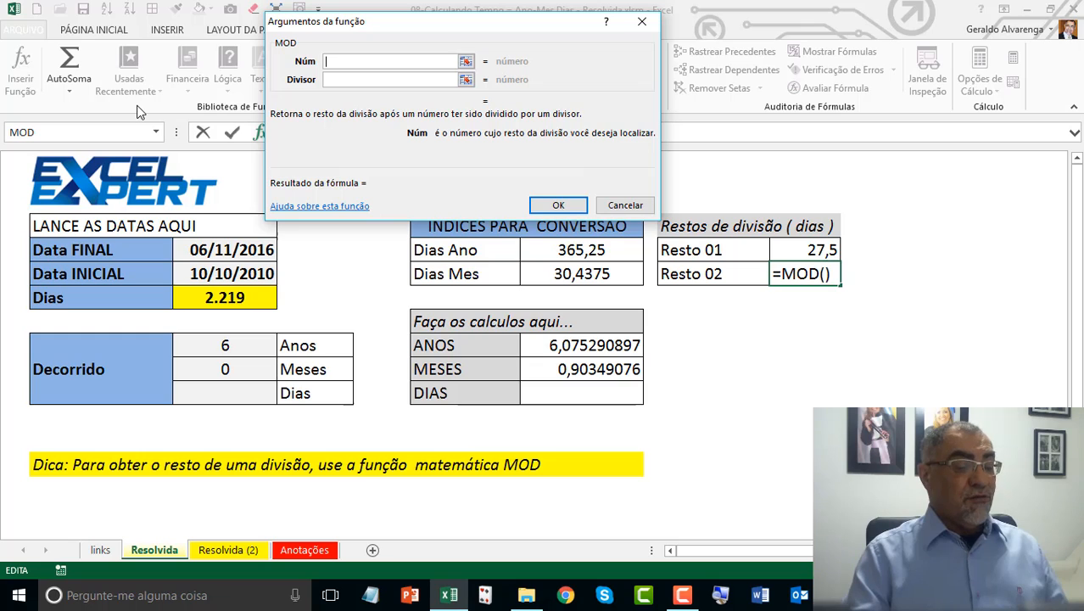
pyautogui.click(811, 250)
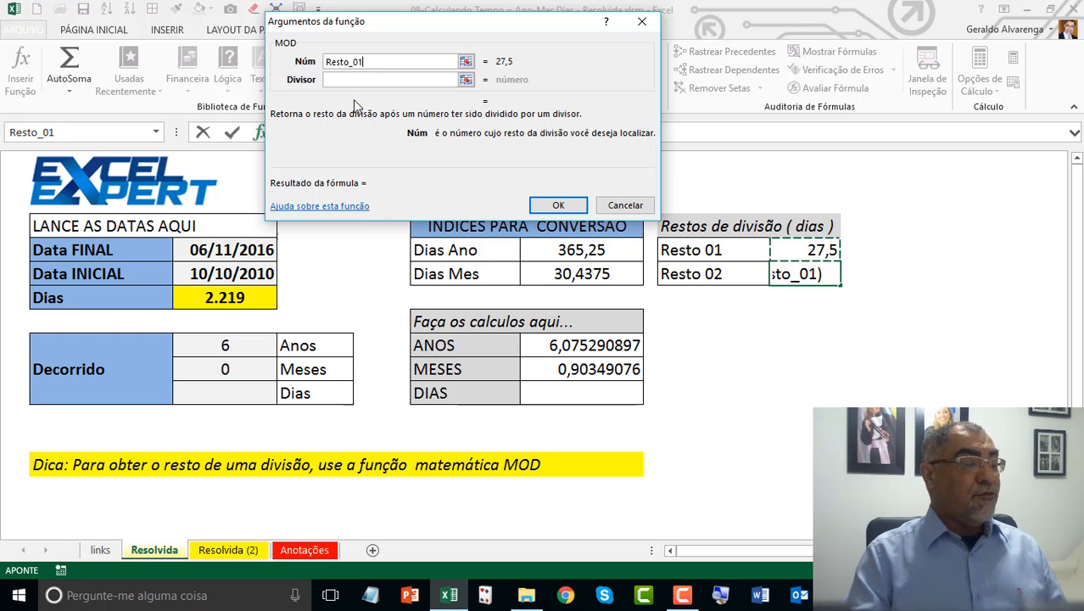
pyautogui.click(424, 79)
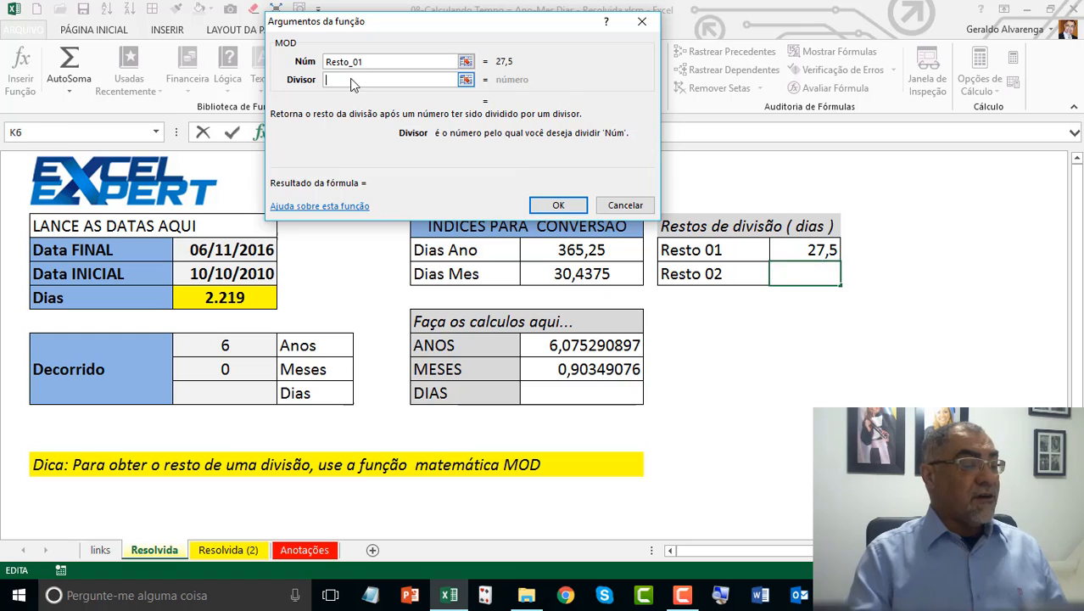
pyautogui.click(565, 274)
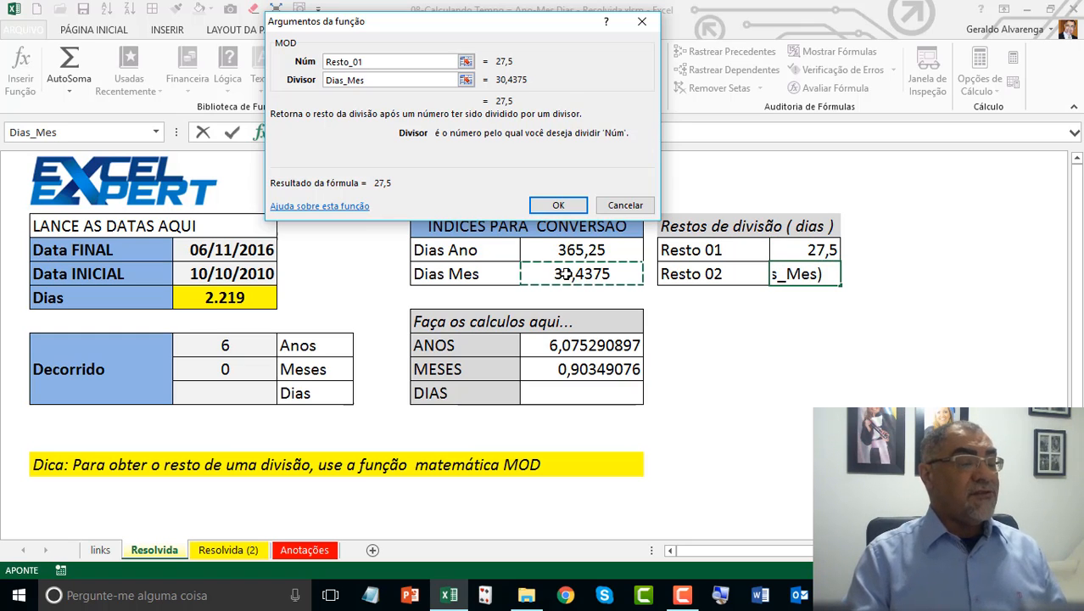
pyautogui.click(560, 206)
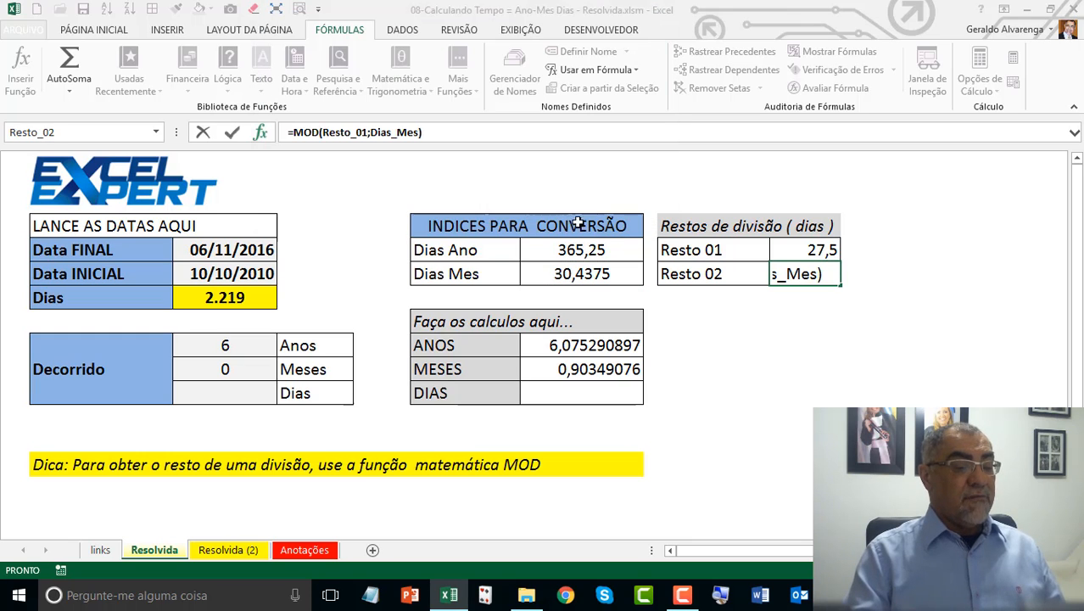
# Step: Review which cells the MESES division formula and the Resto 02 MOD formula refer to
pyautogui.click(577, 370)
pyautogui.press('F2')
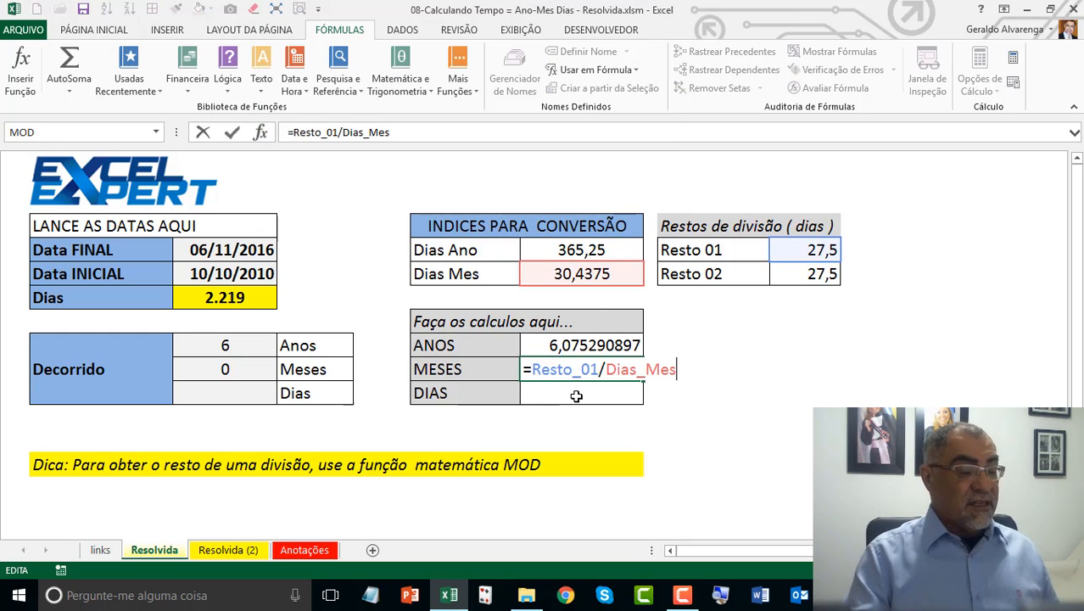
pyautogui.press('Return')
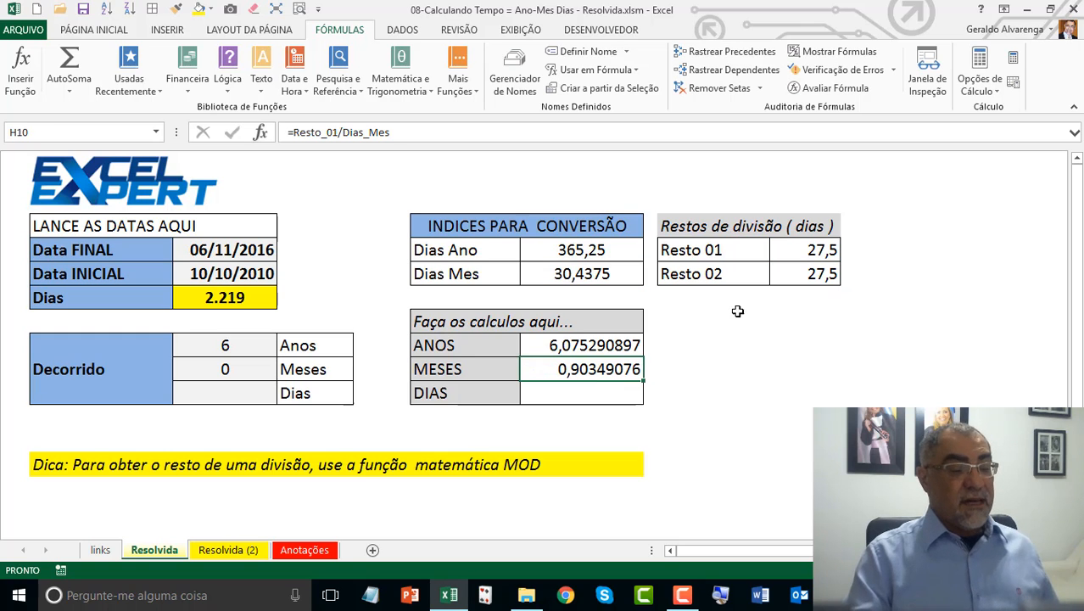
pyautogui.click(807, 274)
pyautogui.press('F2')
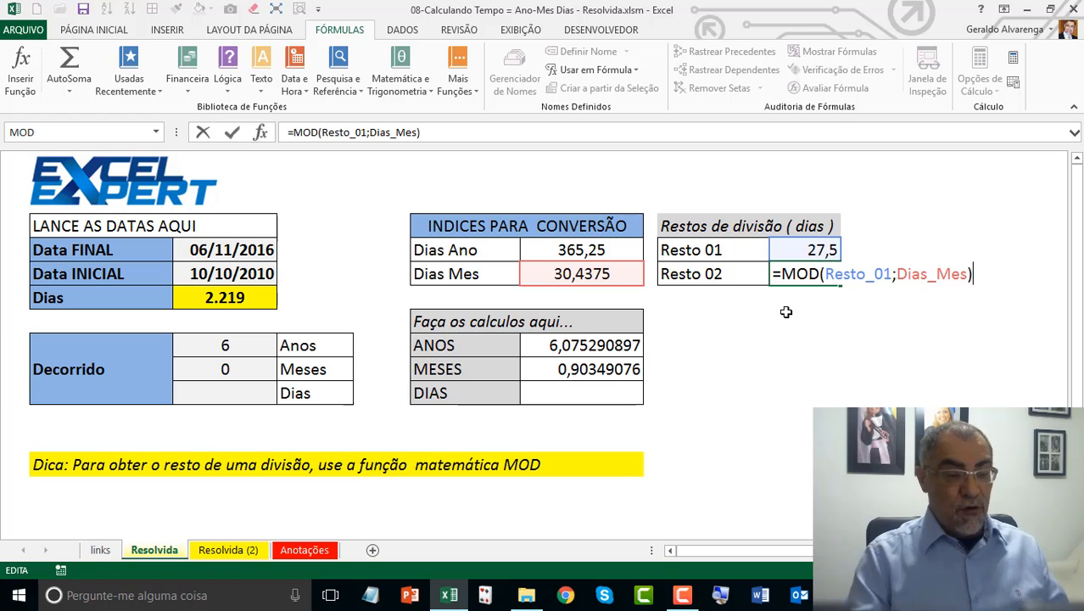
pyautogui.press('Return')
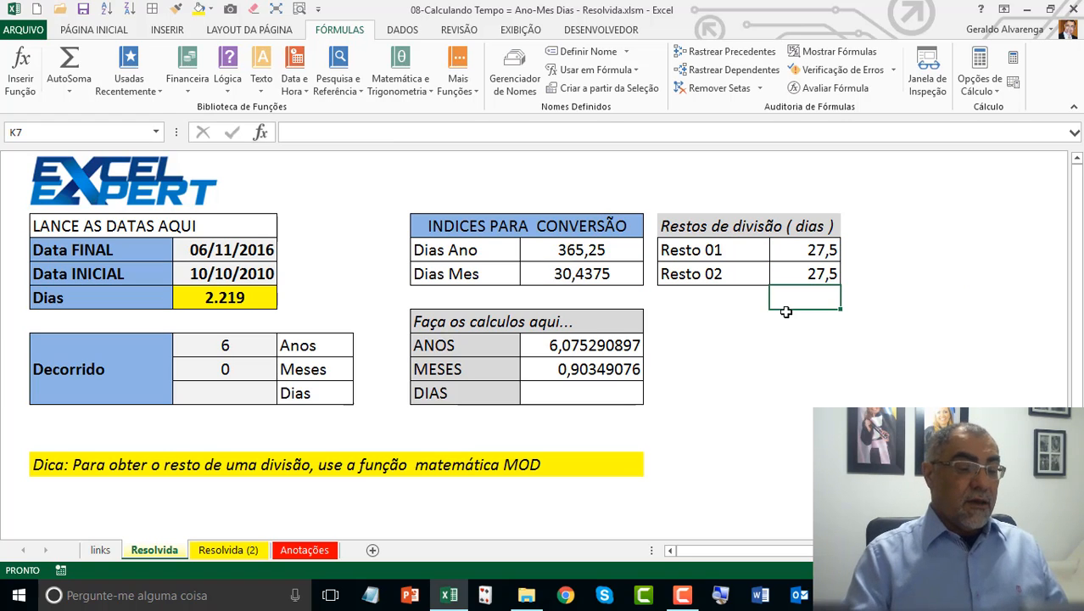
pyautogui.click(814, 279)
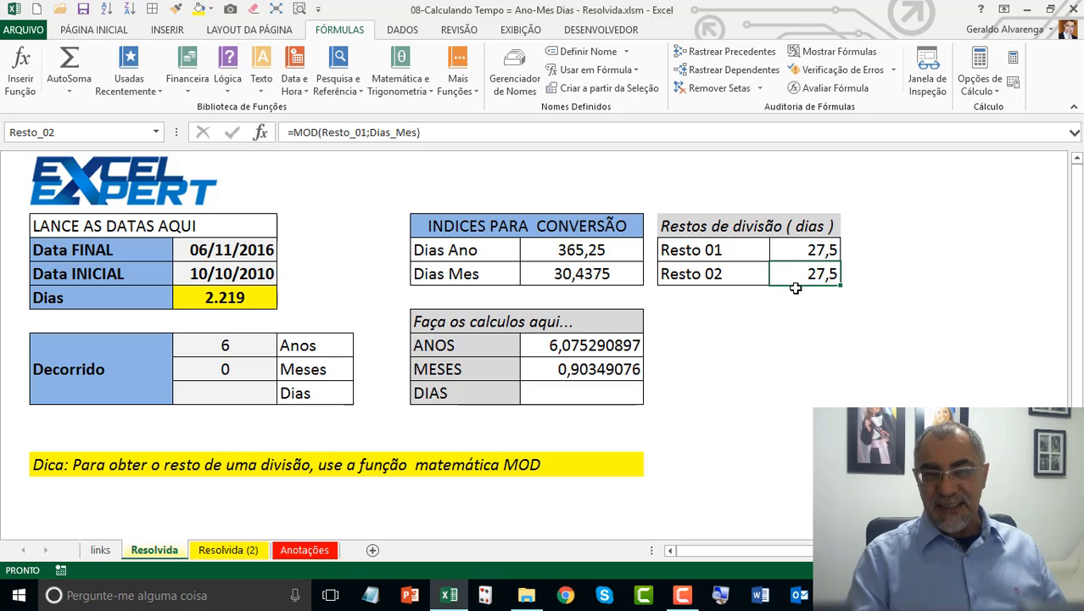
# Step: Fill the DIAS cell of the calculation table with the formula =Resto_02
pyautogui.click(610, 395)
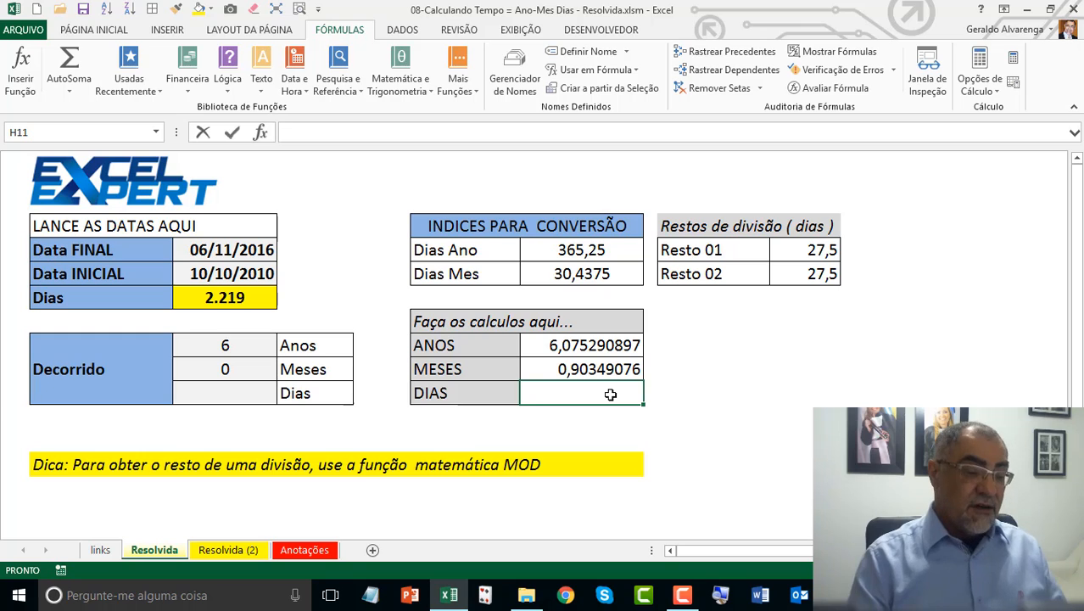
pyautogui.write('=')
pyautogui.click(820, 272)
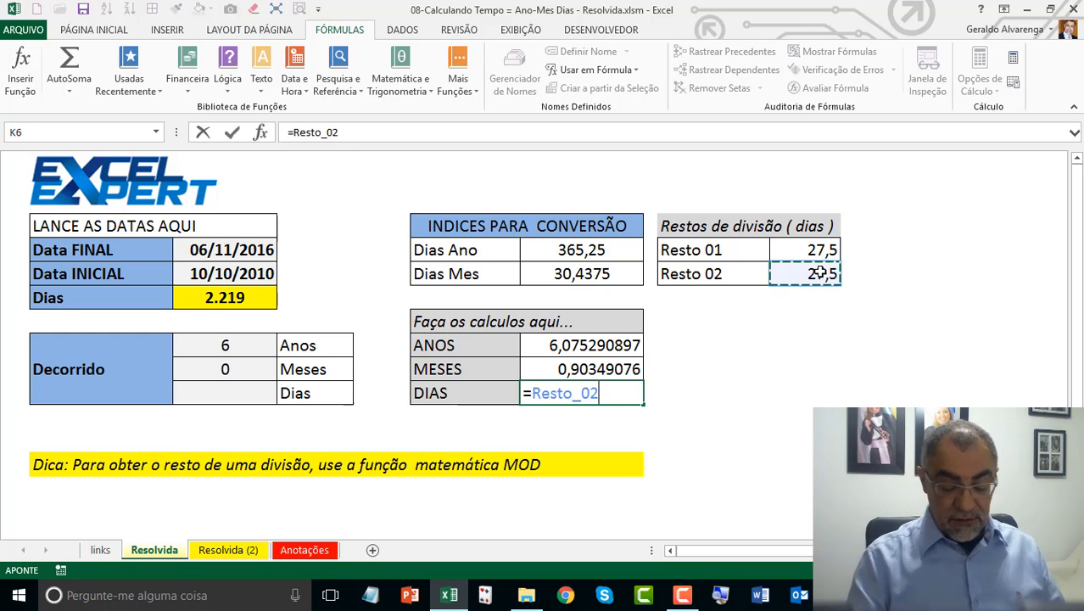
pyautogui.press('Return')
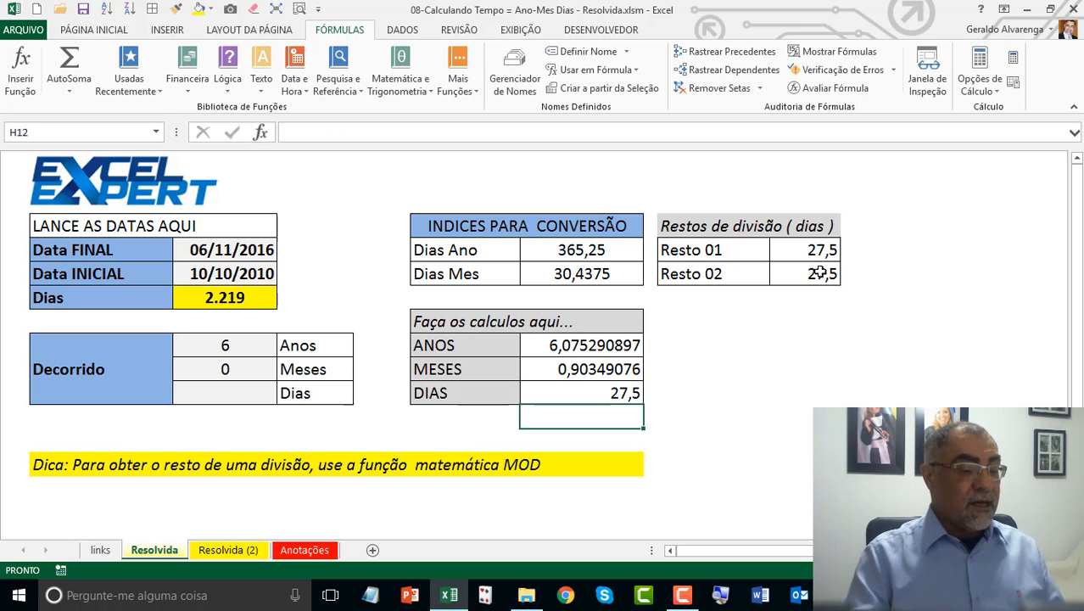
# Step: Copy the INT formula from the Decorrido Meses cell down to the Dias cell
pyautogui.click(243, 388)
pyautogui.click(267, 369)
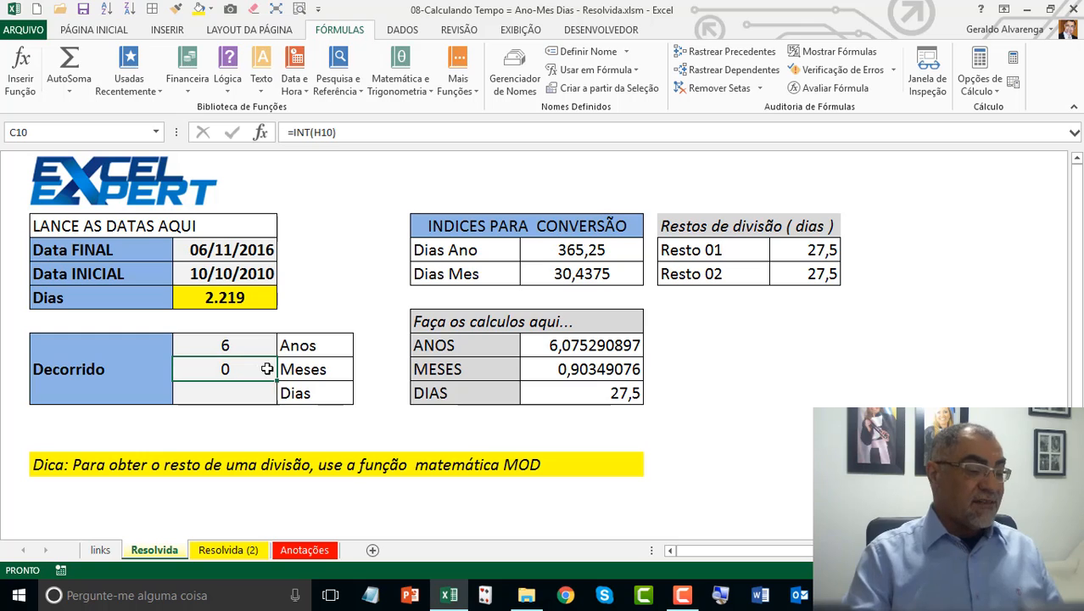
pyautogui.moveTo(274, 381)
pyautogui.mouseDown()
pyautogui.moveTo(274, 402)
pyautogui.moveTo(283, 393)
pyautogui.mouseUp()
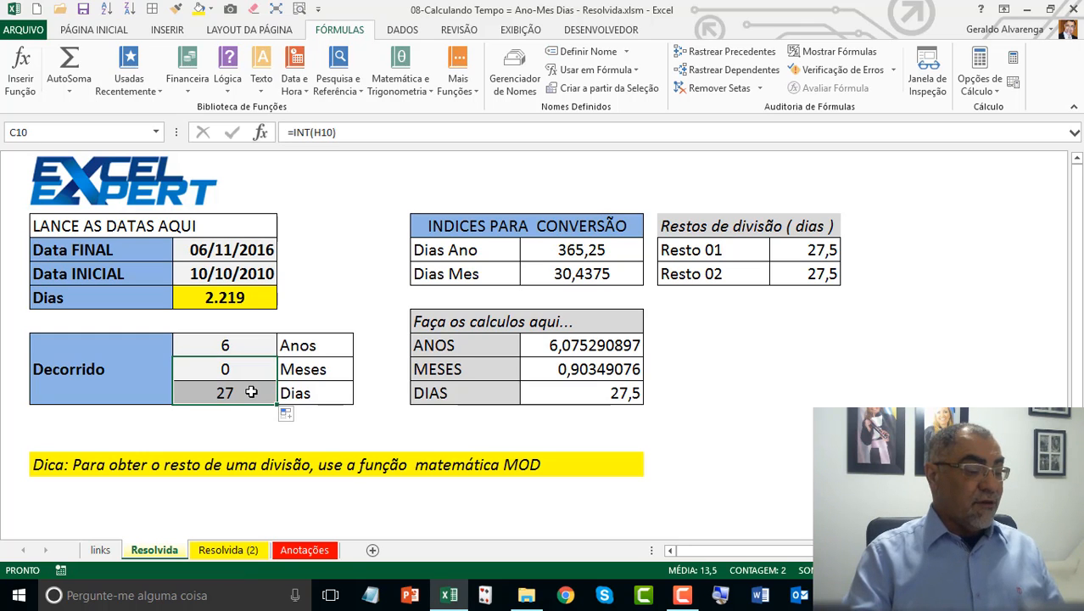
# Step: Review the ANOS, MESES and DIAS formulas in the calculation table and the matching INT formulas in the Decorrido block
pyautogui.click(606, 394)
pyautogui.click(575, 345)
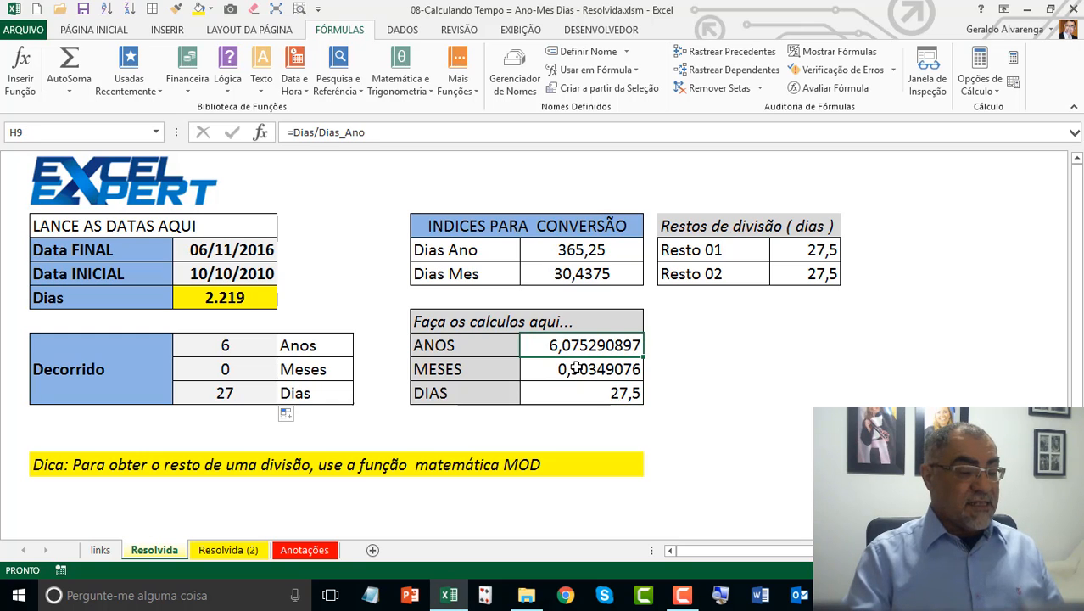
pyautogui.click(575, 369)
pyautogui.click(585, 394)
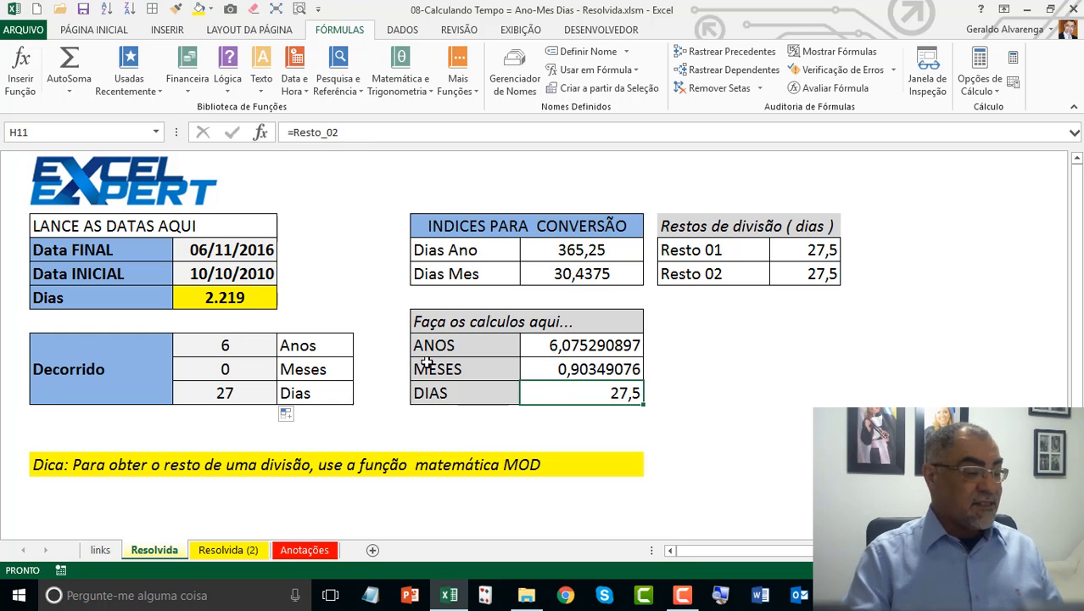
pyautogui.click(227, 339)
pyautogui.click(231, 365)
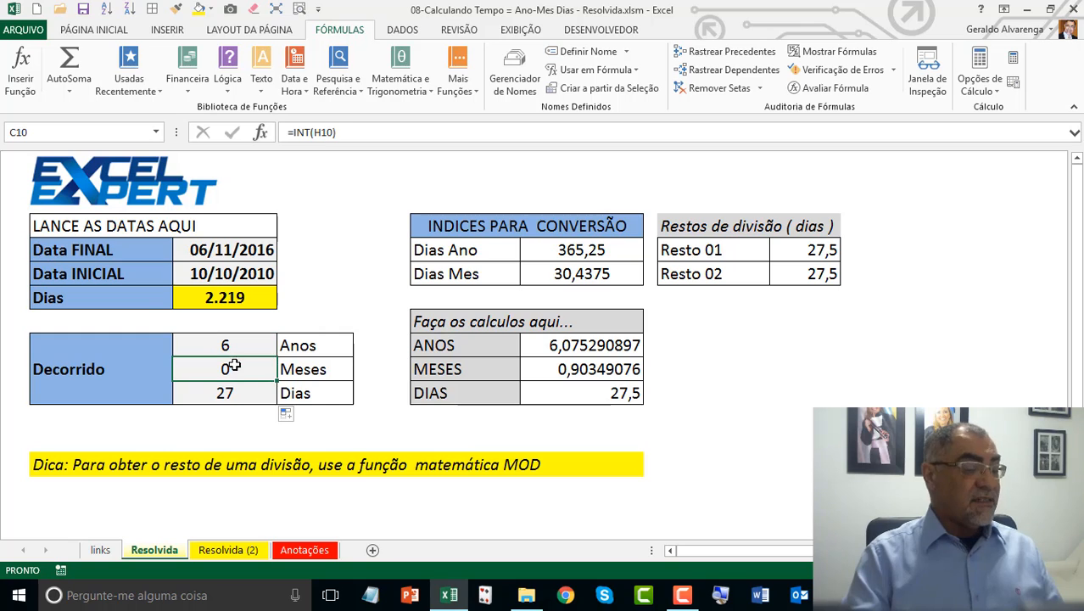
pyautogui.click(246, 386)
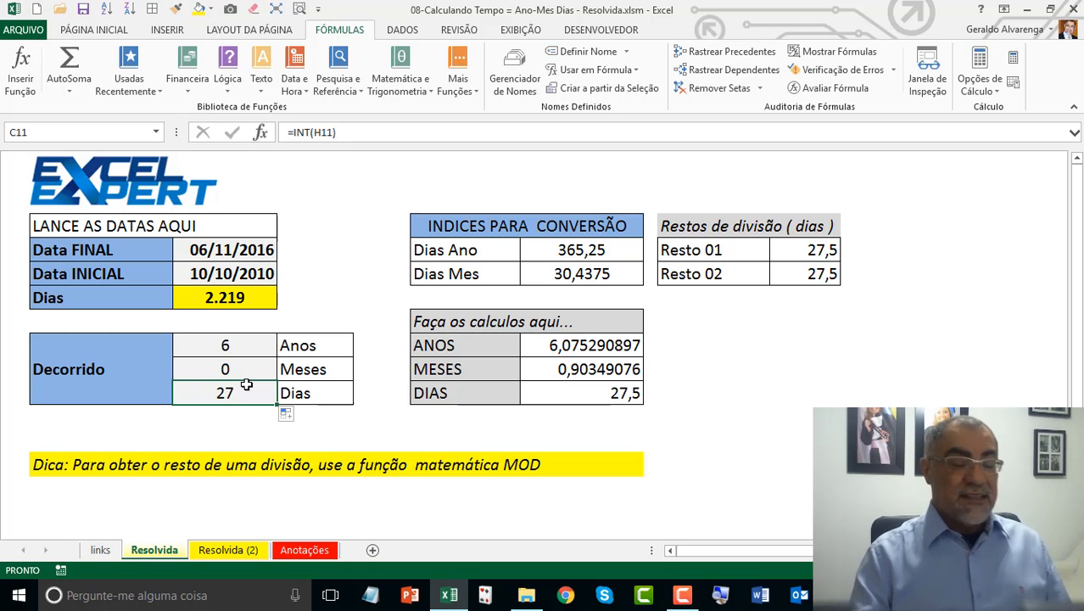
# Step: Set Data INICIAL to 03/03/2003 to test the calculation with another date
pyautogui.click(208, 273)
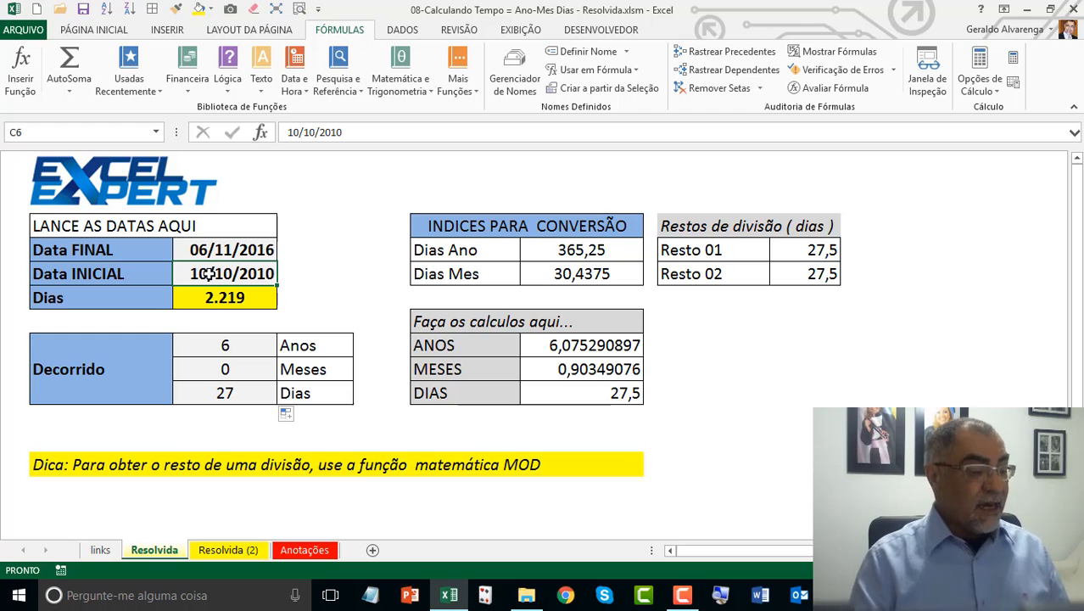
pyautogui.write('3')
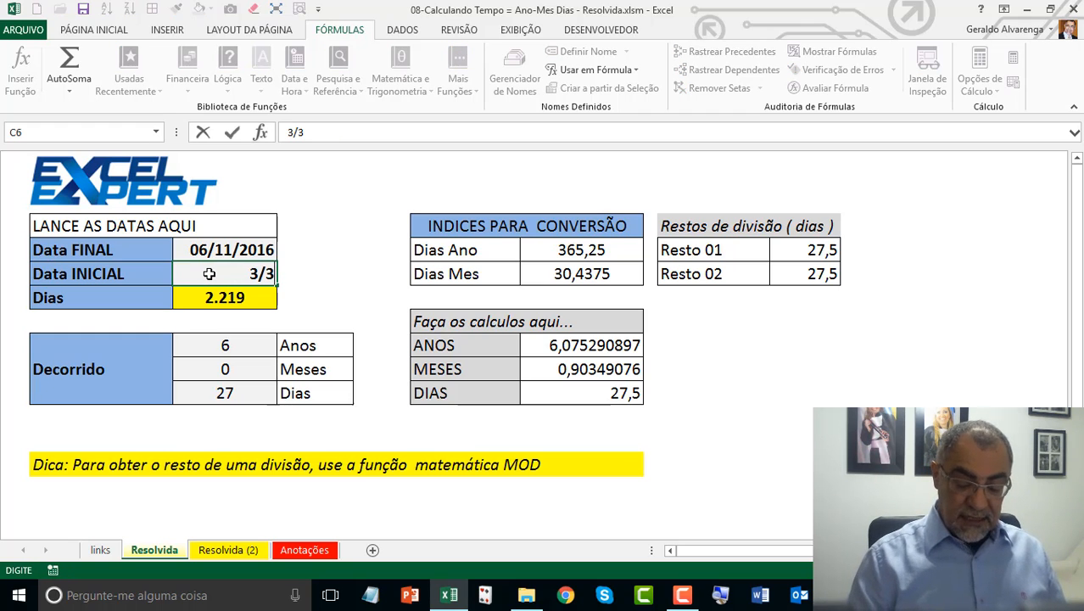
pyautogui.write('/03/2003')
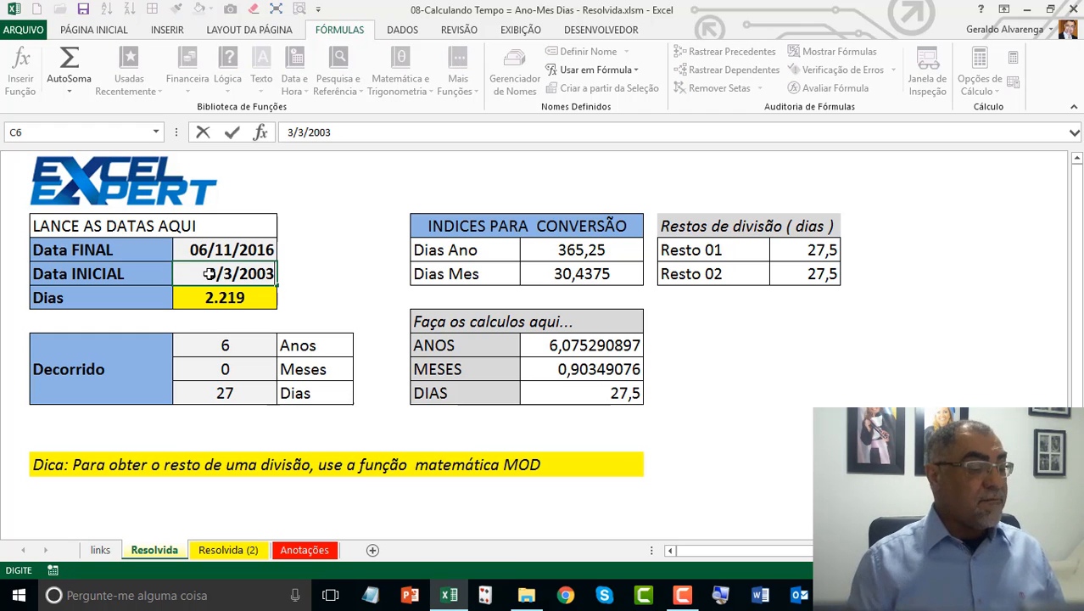
pyautogui.press('Return')
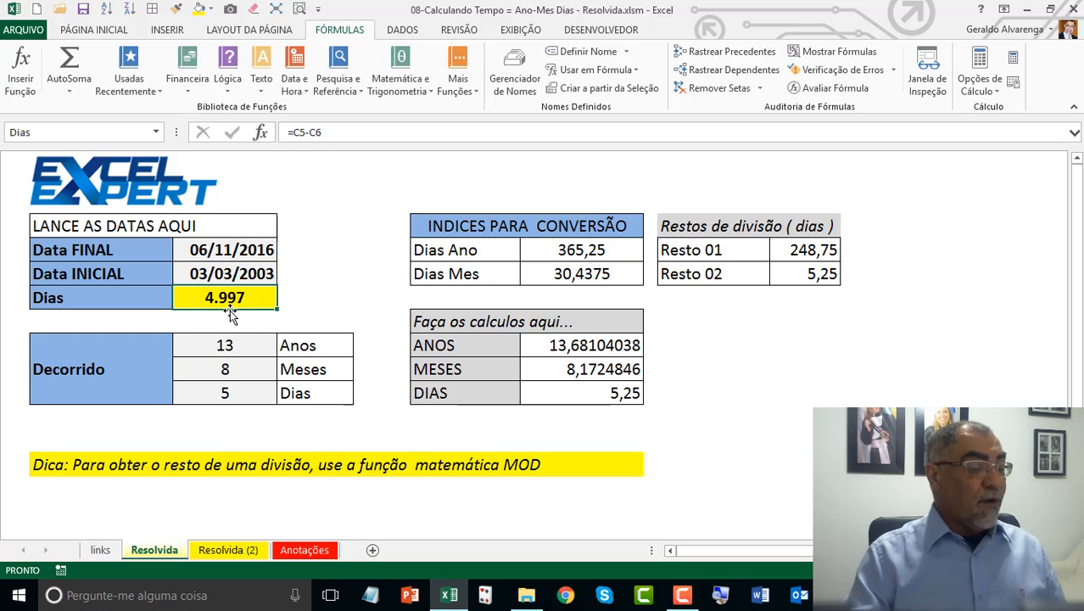
# Step: Examine the total Dias and the Decorrido years, months and days calculated for the new initial date
pyautogui.click(240, 297)
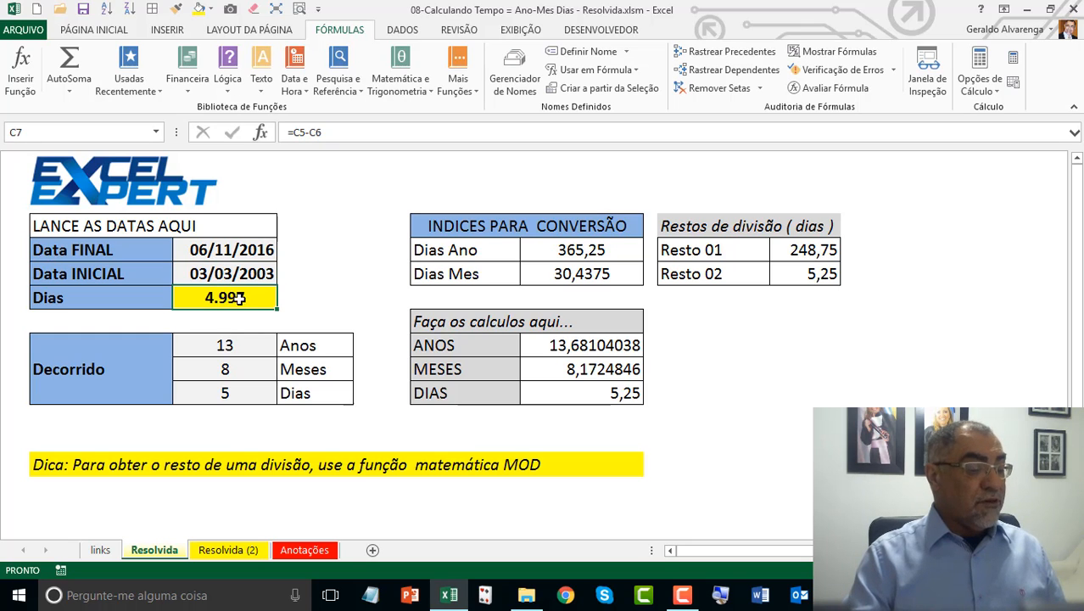
pyautogui.click(247, 342)
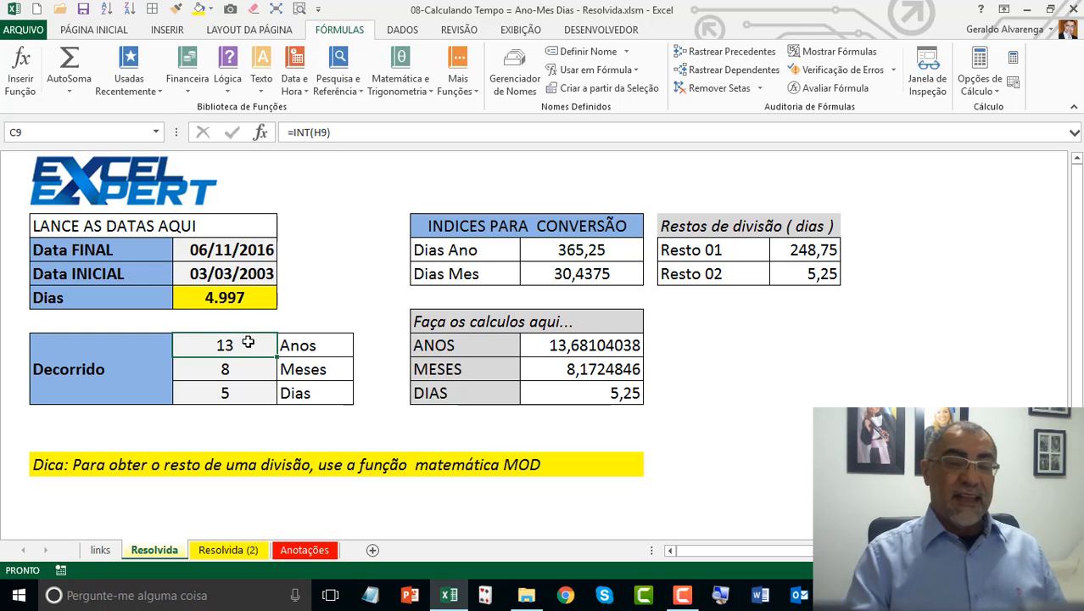
pyautogui.click(248, 370)
pyautogui.click(255, 391)
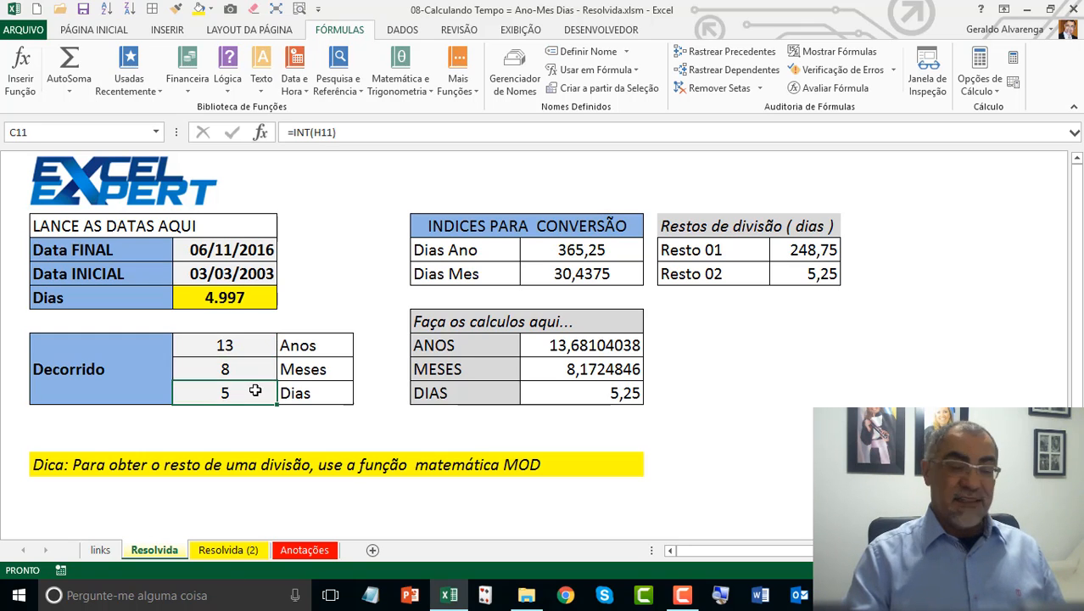
pyautogui.click(248, 340)
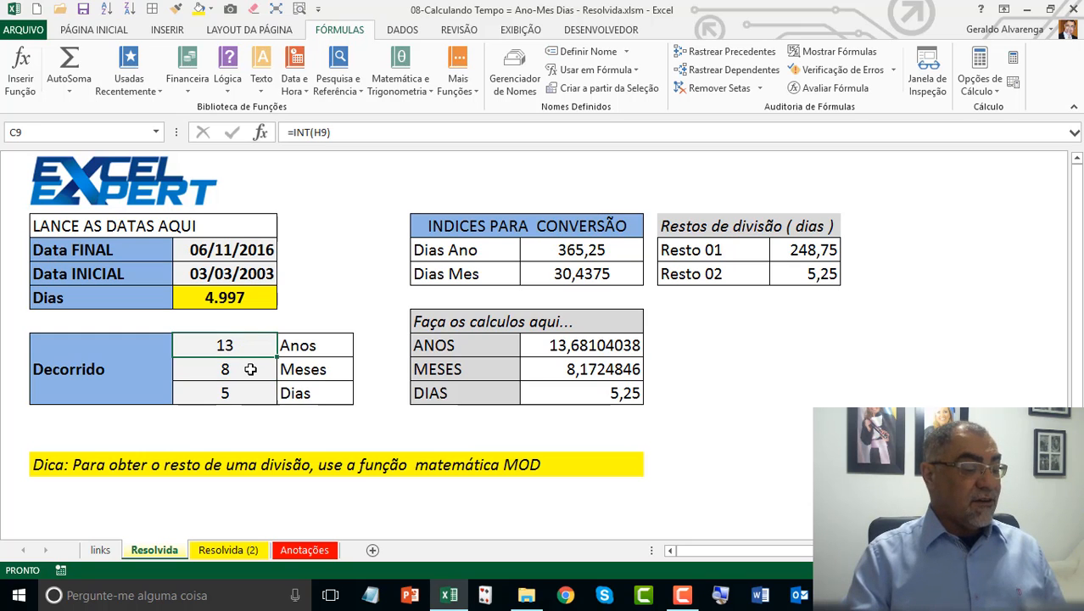
pyautogui.click(250, 370)
pyautogui.click(255, 393)
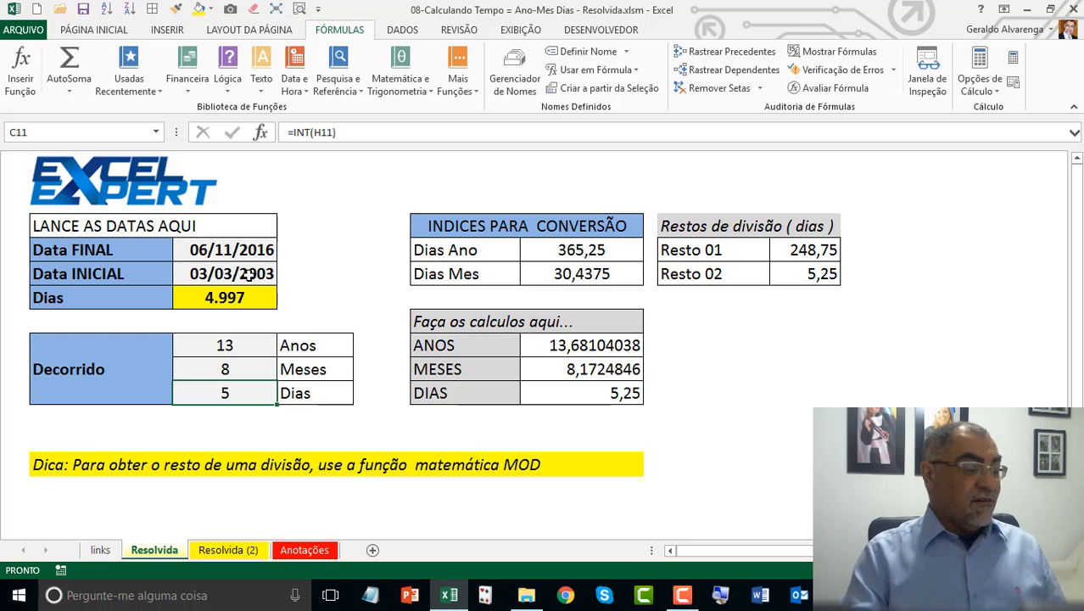
pyautogui.click(248, 274)
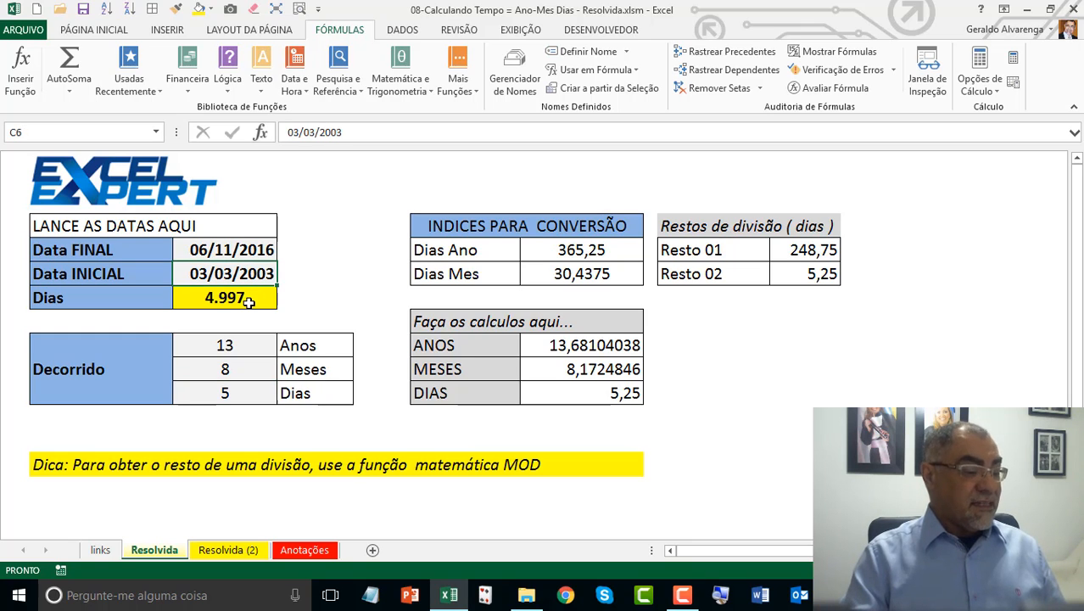
pyautogui.click(238, 343)
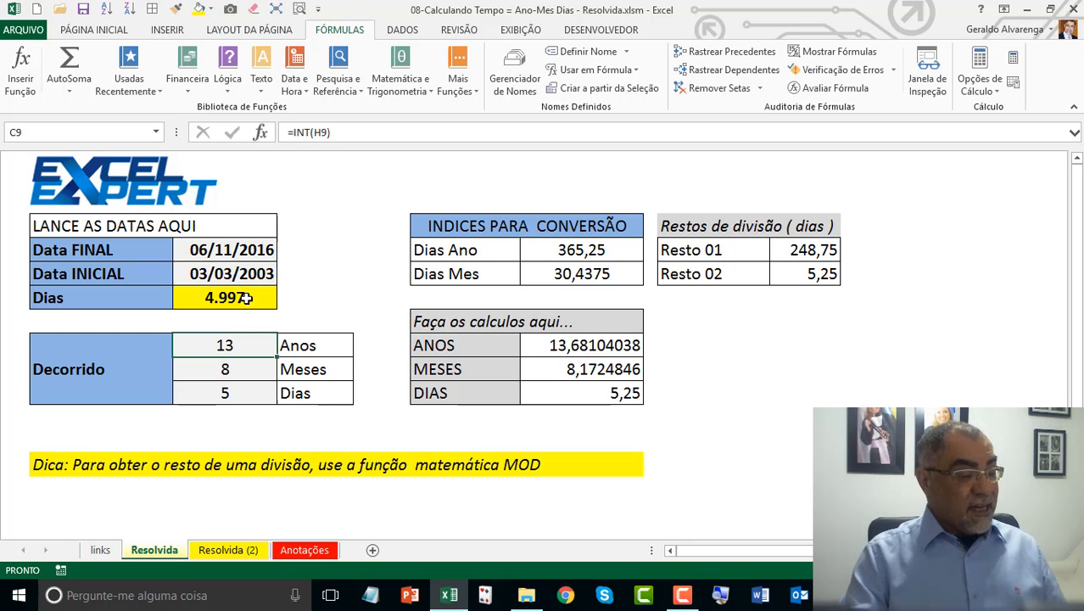
pyautogui.click(234, 370)
pyautogui.click(233, 394)
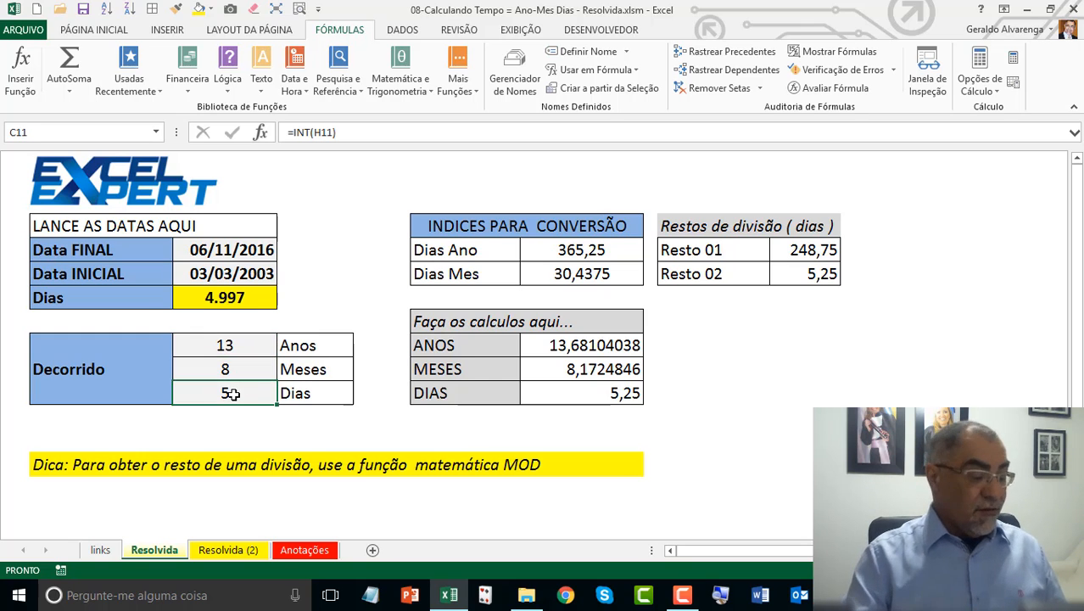
pyautogui.click(223, 277)
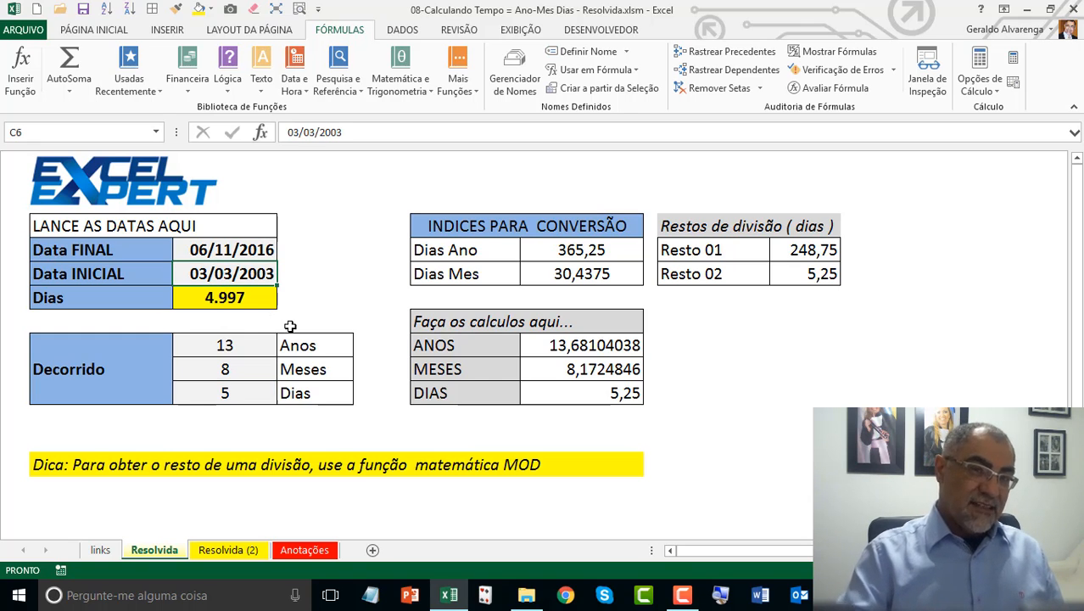
pyautogui.click(219, 306)
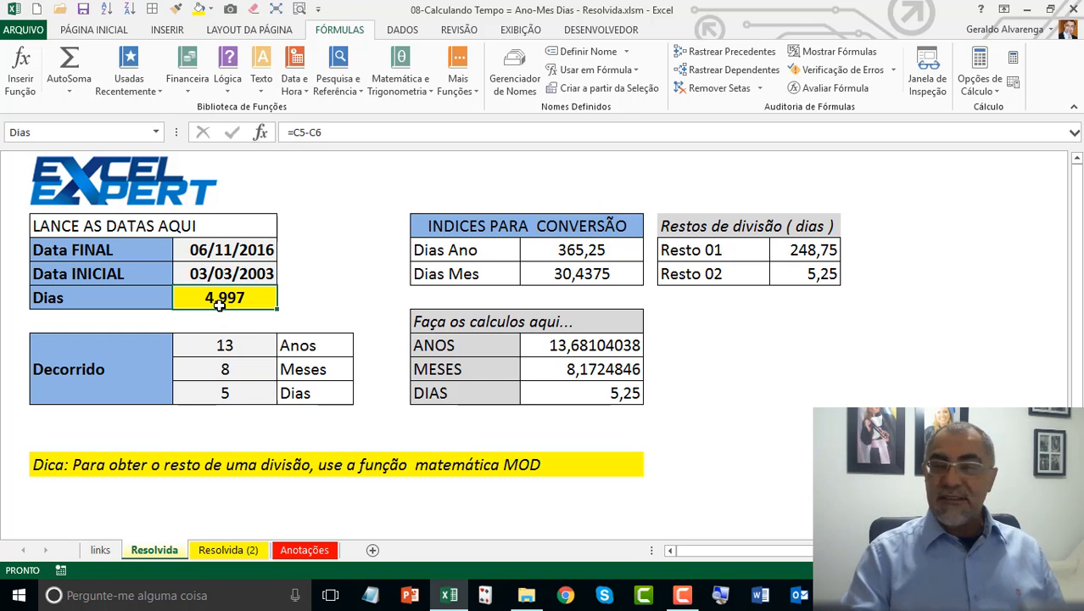
pyautogui.click(247, 342)
pyautogui.click(235, 368)
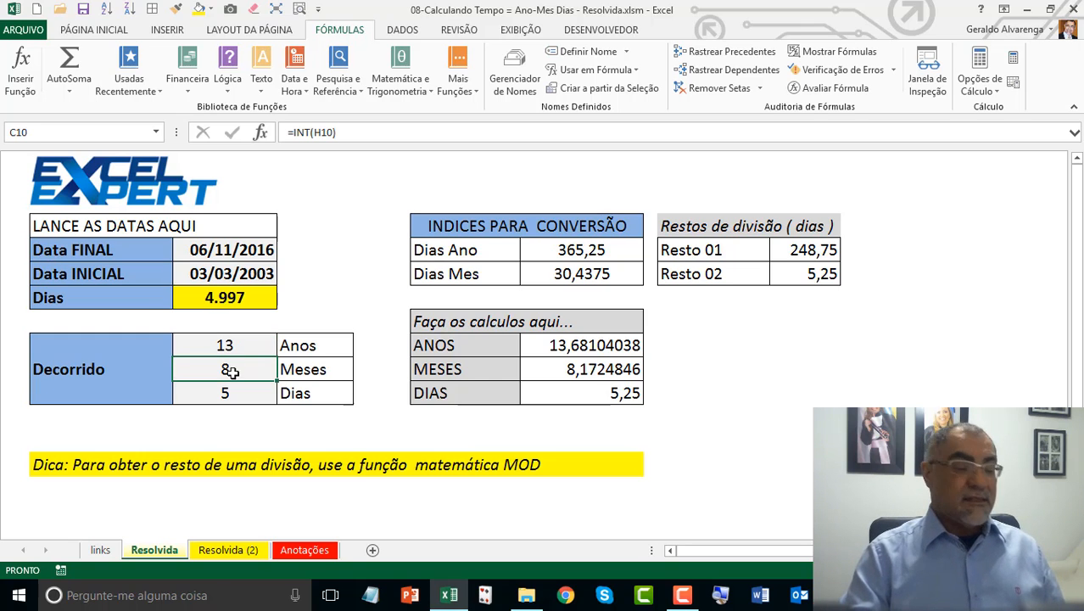
pyautogui.click(236, 396)
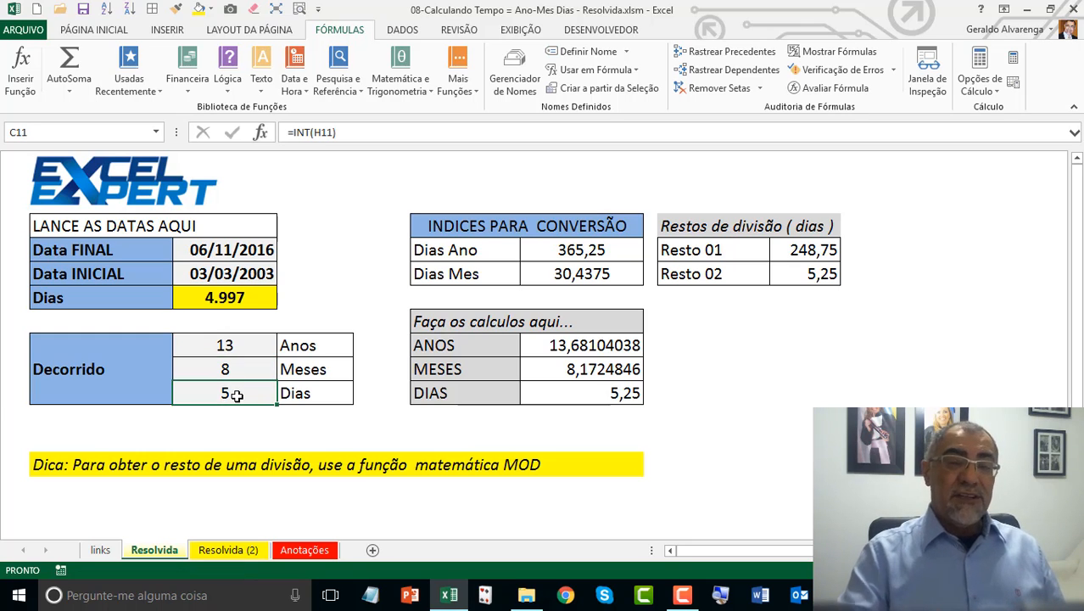
# Step: Read the Anotações sheet's notes on the exercise solution, the converters used and the division remainder with MOD
pyautogui.click(303, 554)
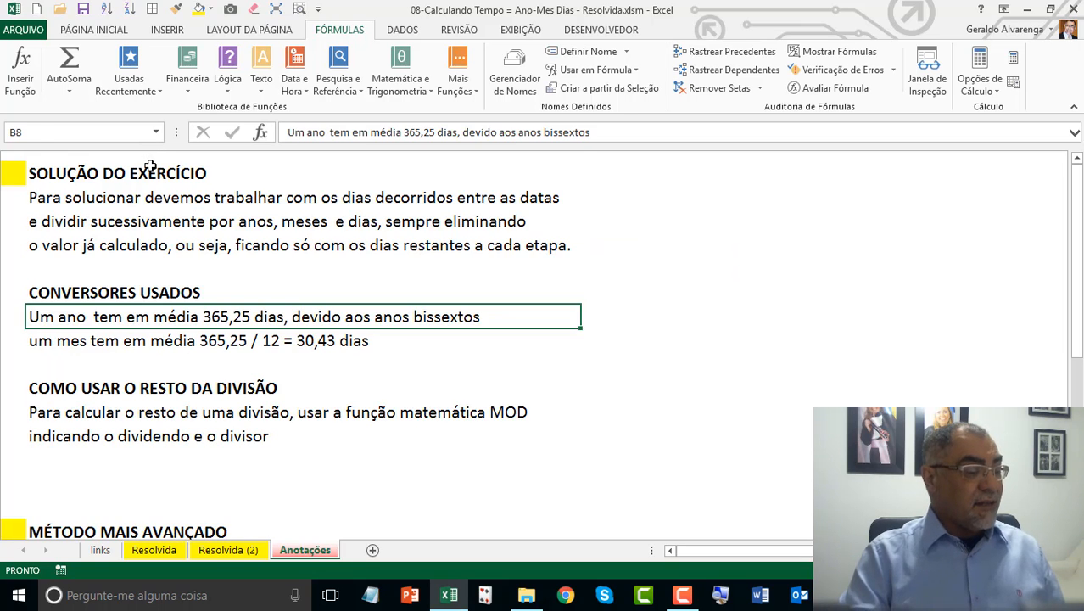
pyautogui.moveTo(150, 166); pyautogui.dragTo(150, 437)
pyautogui.click(150, 398)
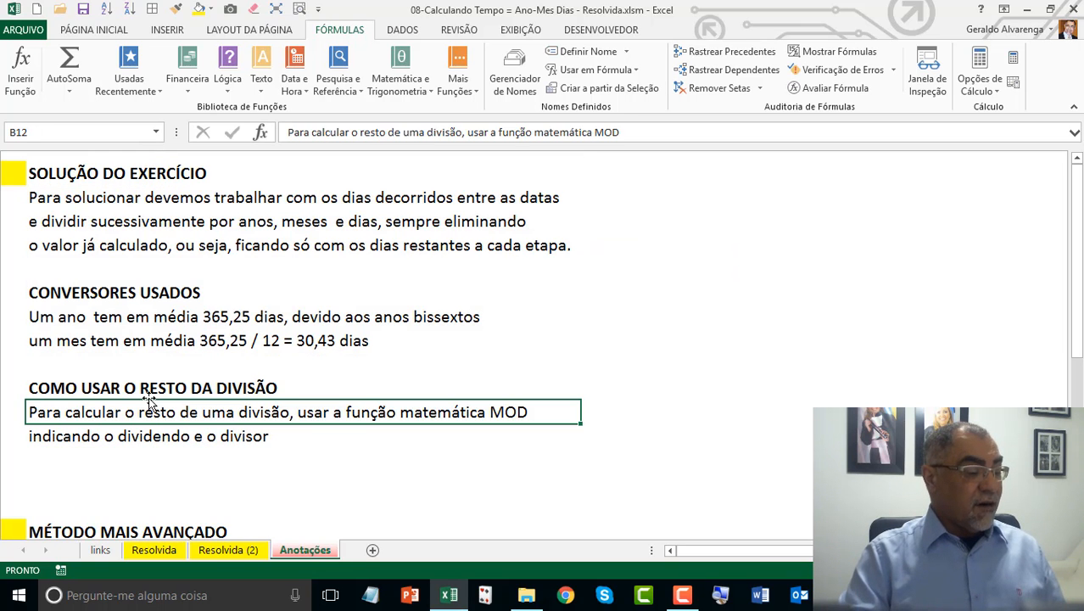
pyautogui.click(230, 392)
pyautogui.click(219, 433)
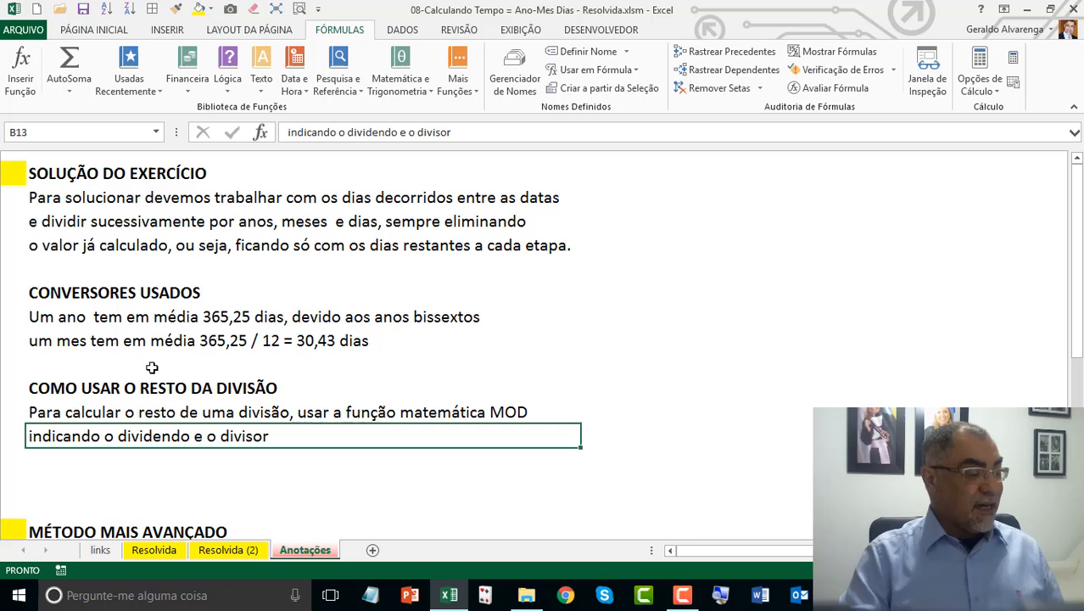
pyautogui.click(145, 298)
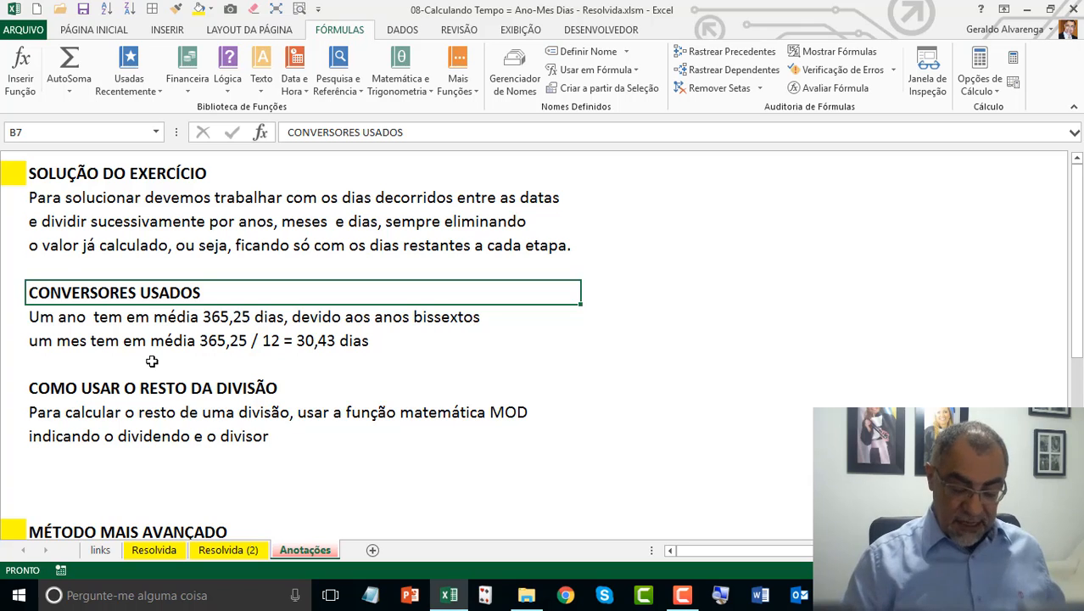
# Step: Read the advanced-method notes on DATADIF in the Anotações sheet and check the date and time function list for it
pyautogui.hotkey('ctrl', 'End')
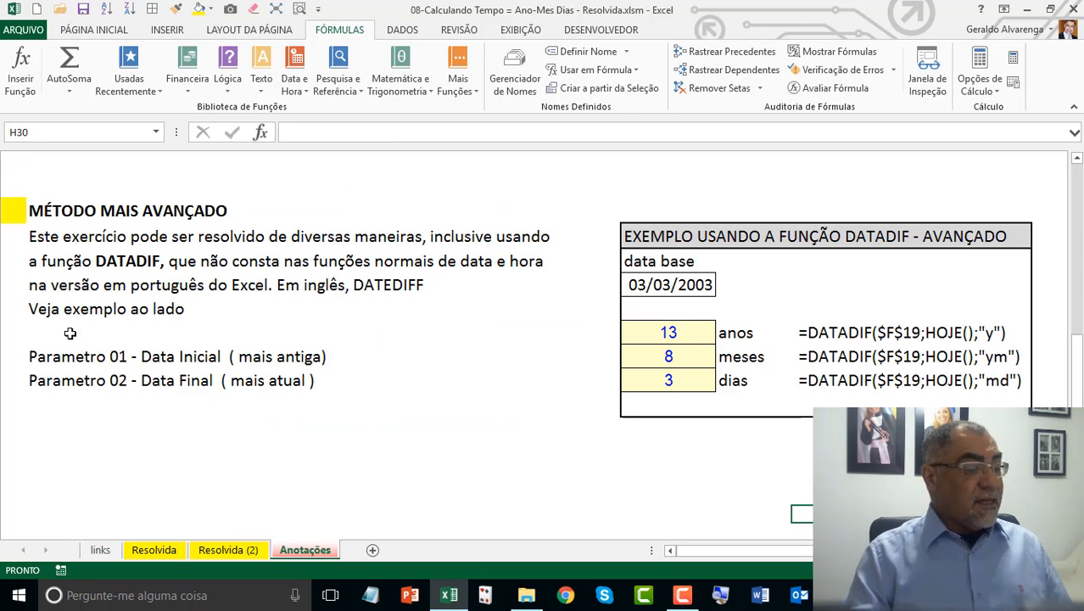
pyautogui.click(133, 210)
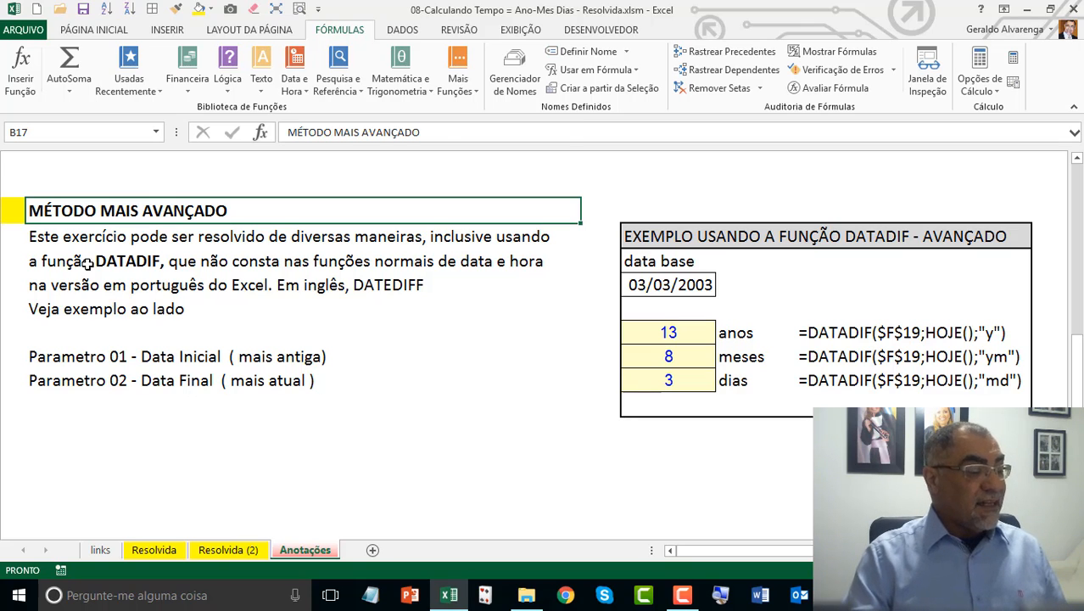
pyautogui.click(123, 264)
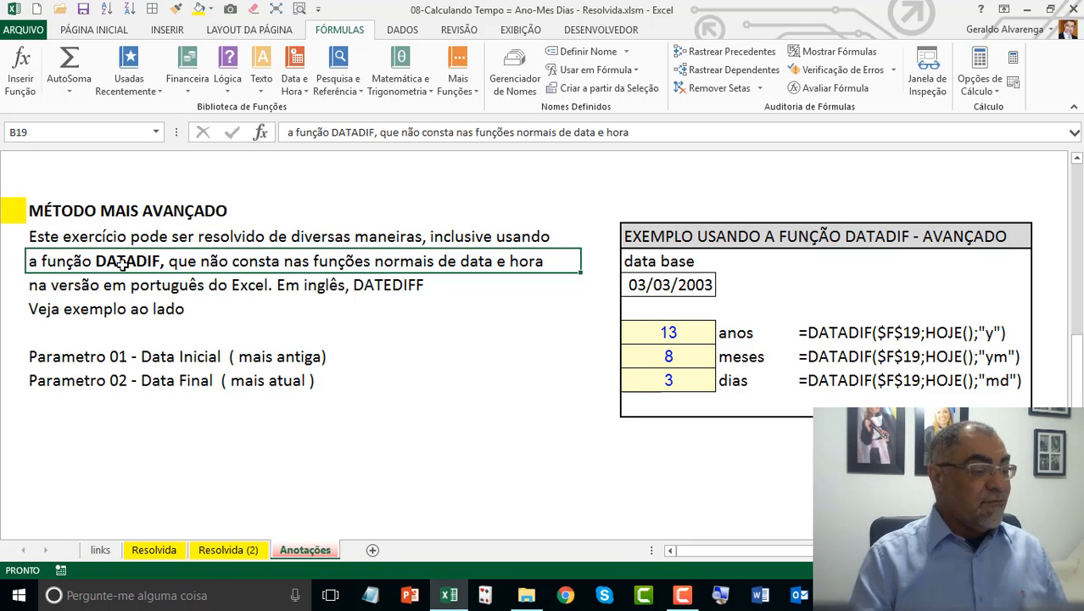
pyautogui.click(372, 289)
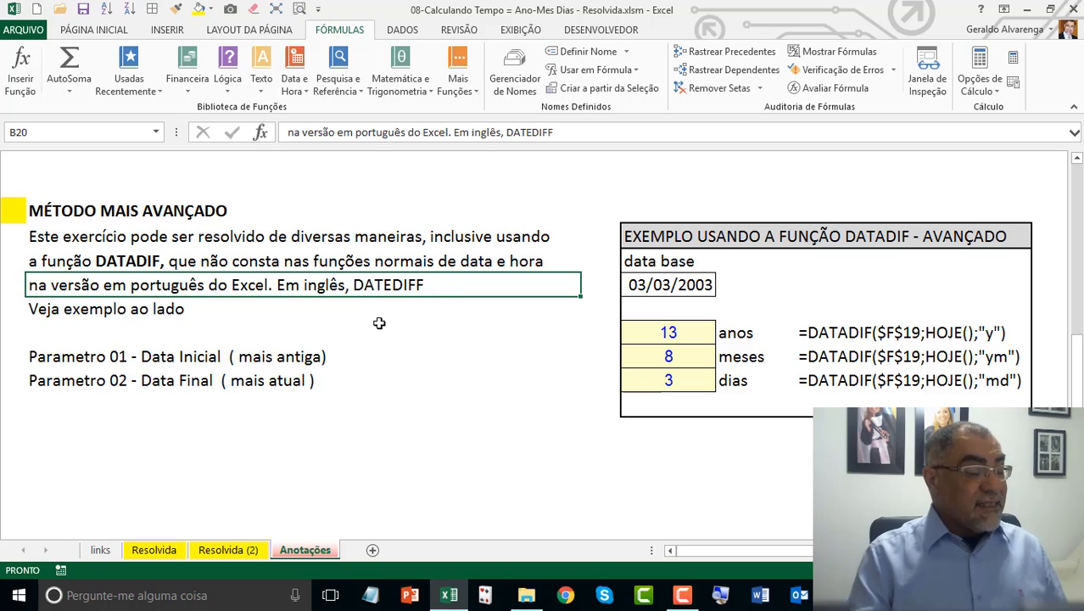
pyautogui.click(358, 302)
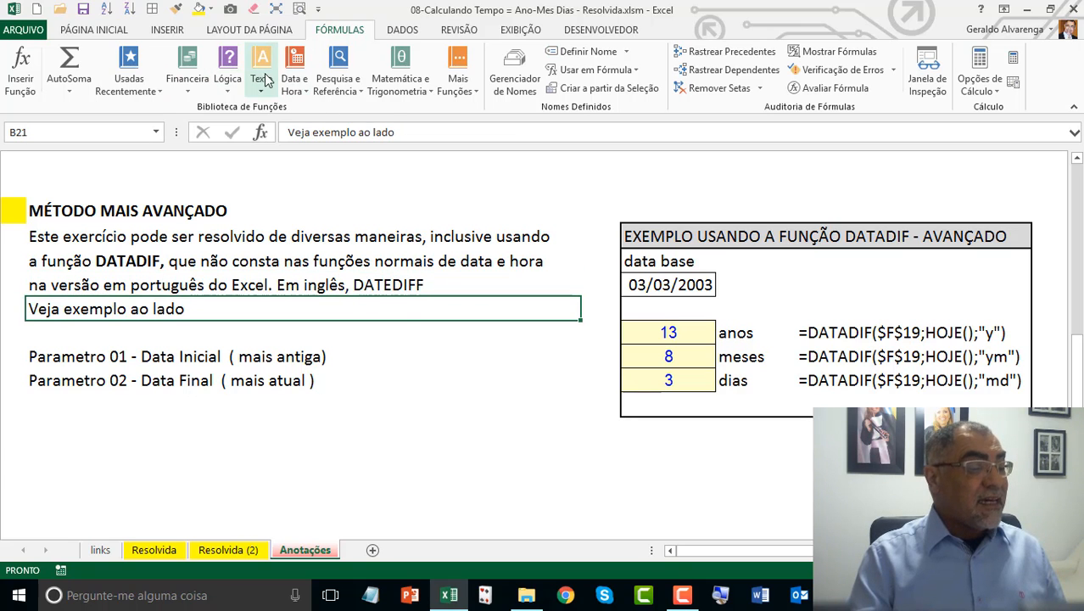
pyautogui.click(297, 72)
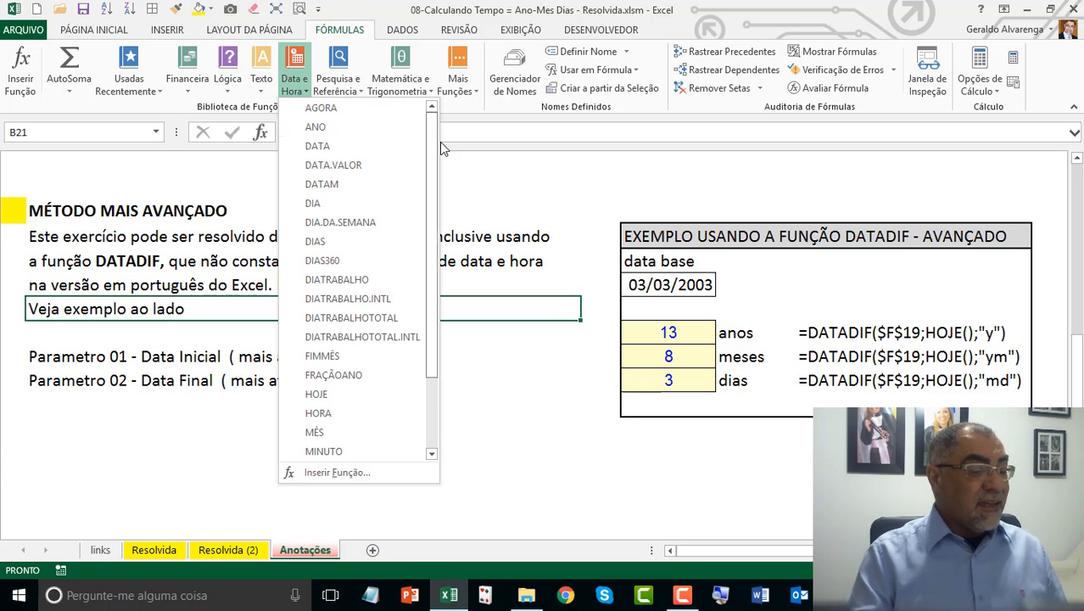
pyautogui.moveTo(433, 164)
pyautogui.mouseDown()
pyautogui.moveTo(440, 350)
pyautogui.moveTo(433, 157)
pyautogui.mouseUp()
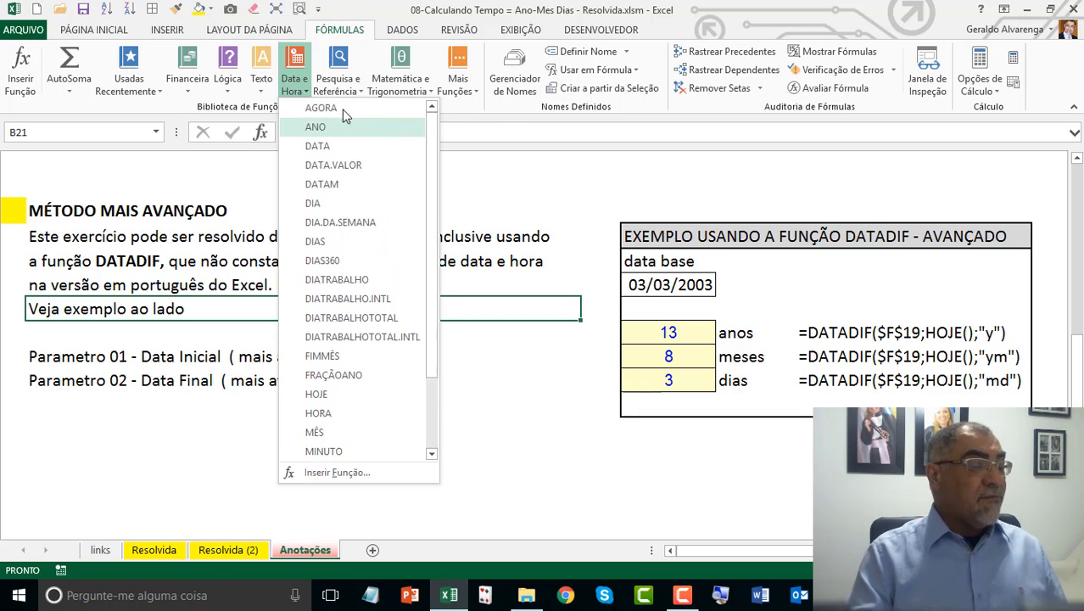
pyautogui.click(297, 80)
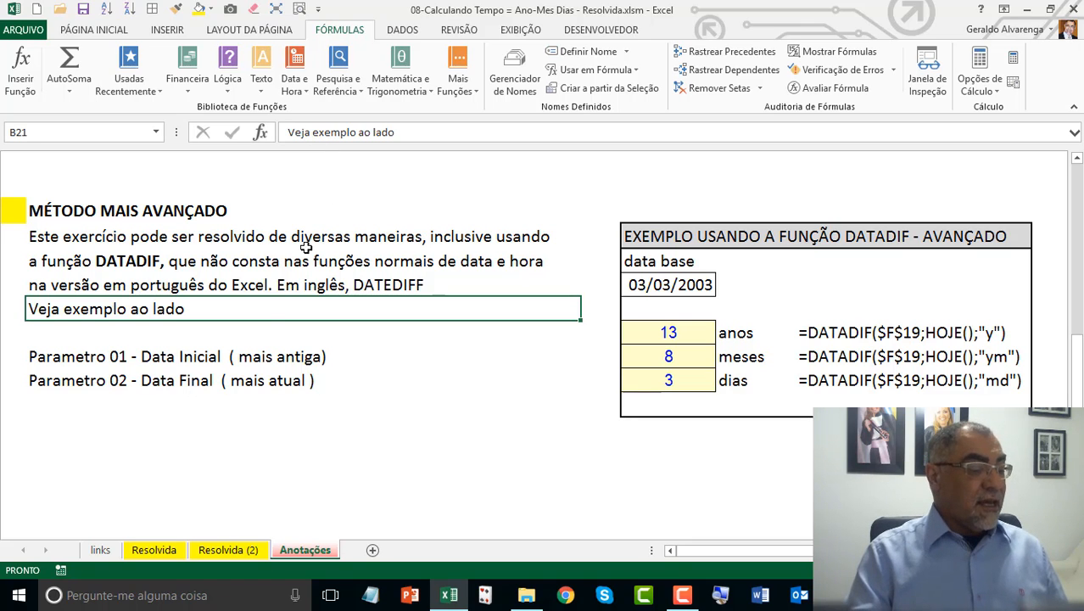
# Step: Examine the DATADIF parameter notes and the example's base date and formulas for anos, meses and dias
pyautogui.click(263, 357)
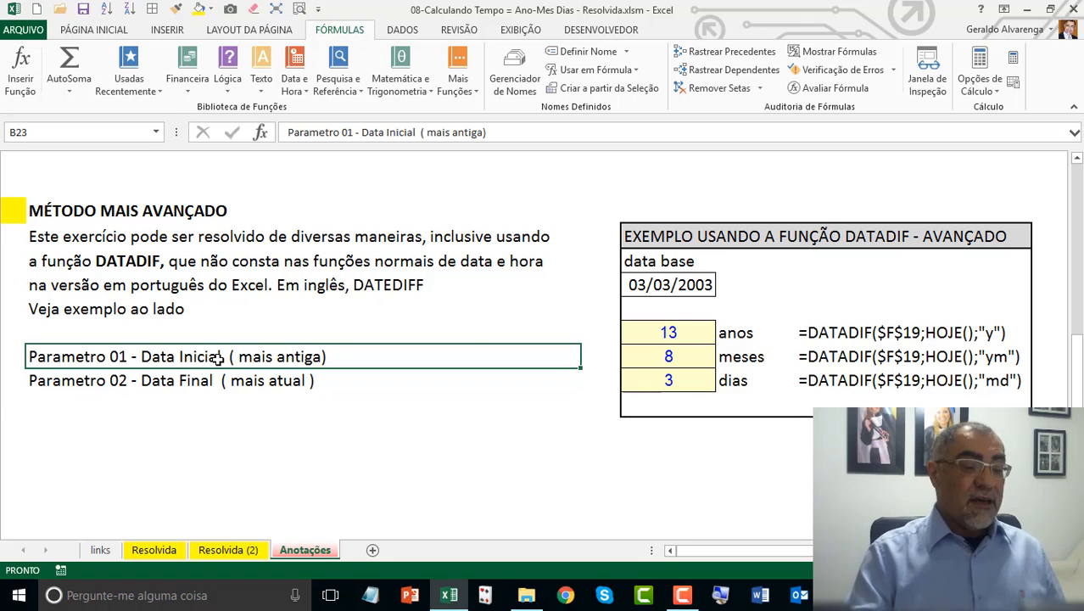
pyautogui.click(876, 332)
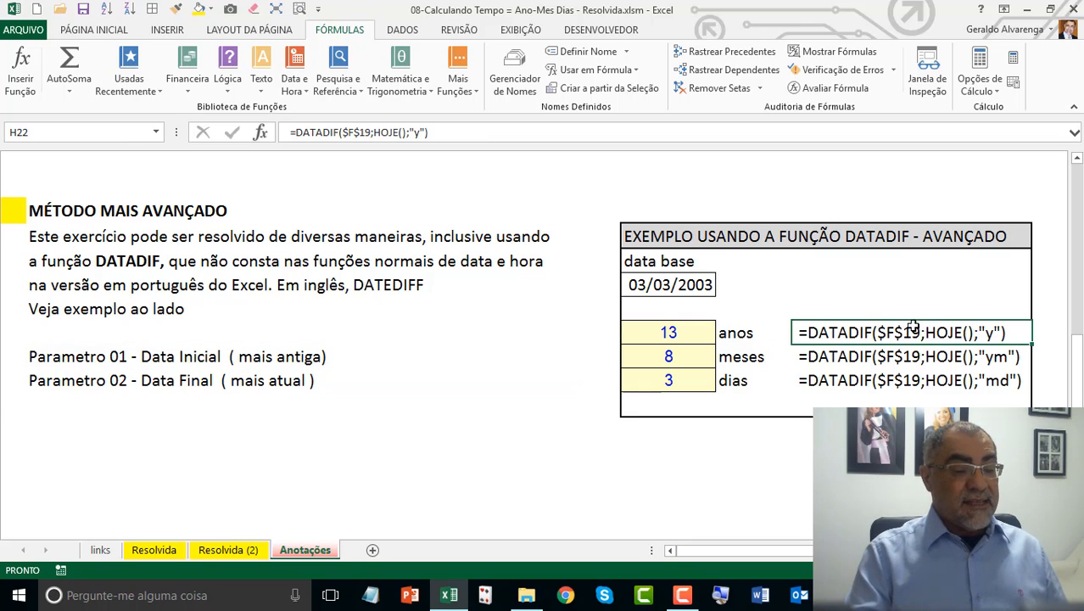
pyautogui.click(681, 289)
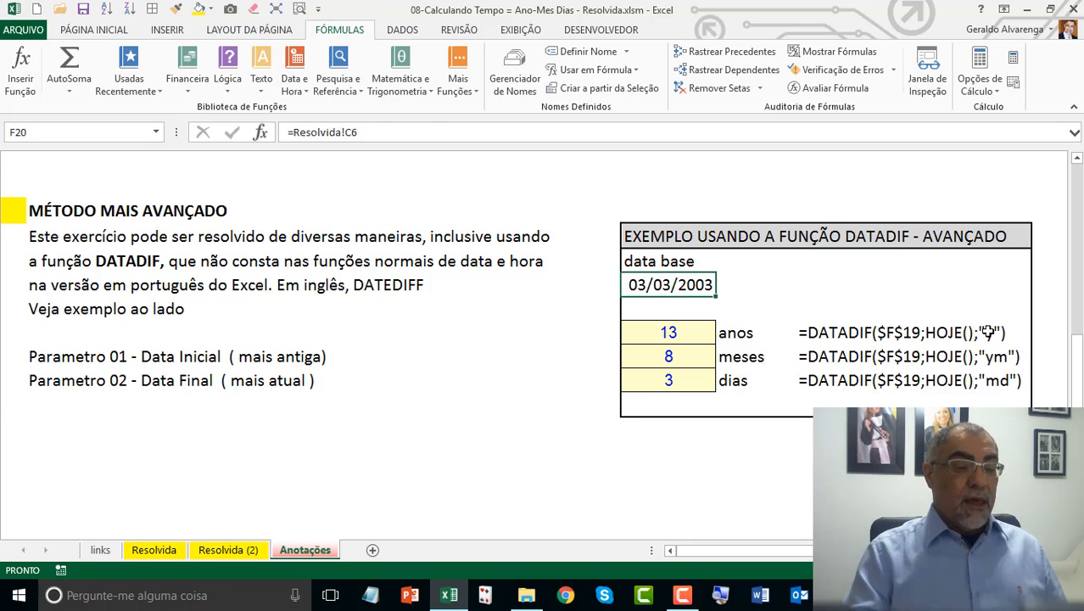
pyautogui.click(994, 360)
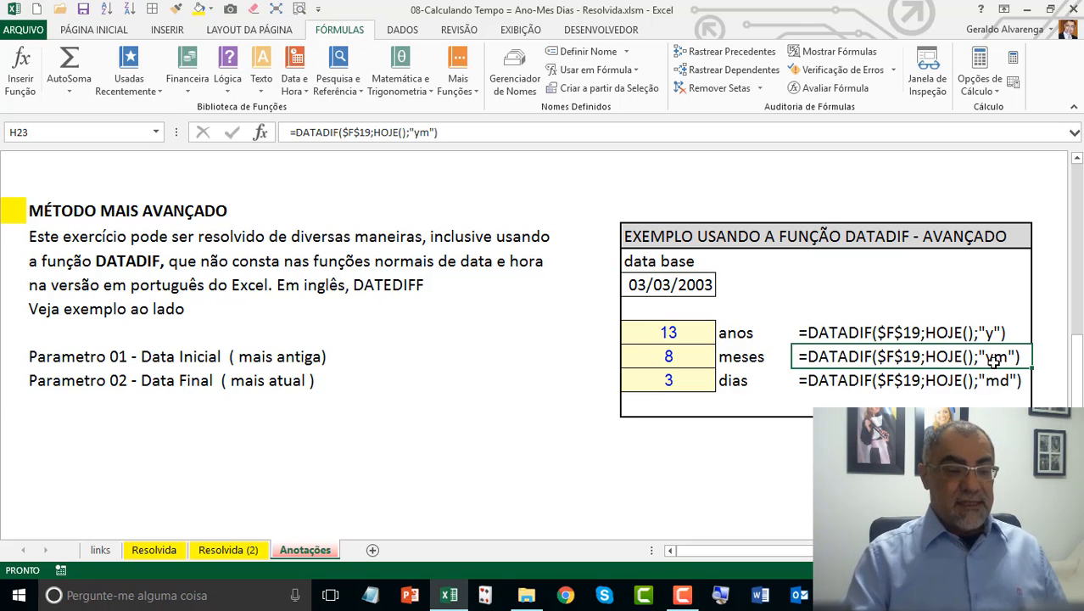
pyautogui.click(993, 384)
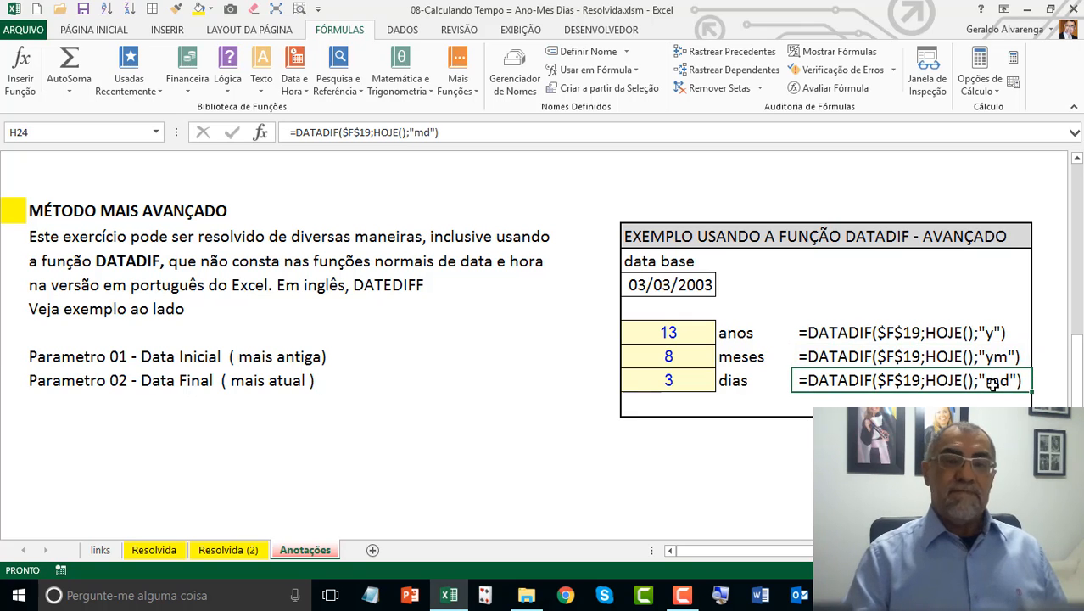
pyautogui.click(884, 339)
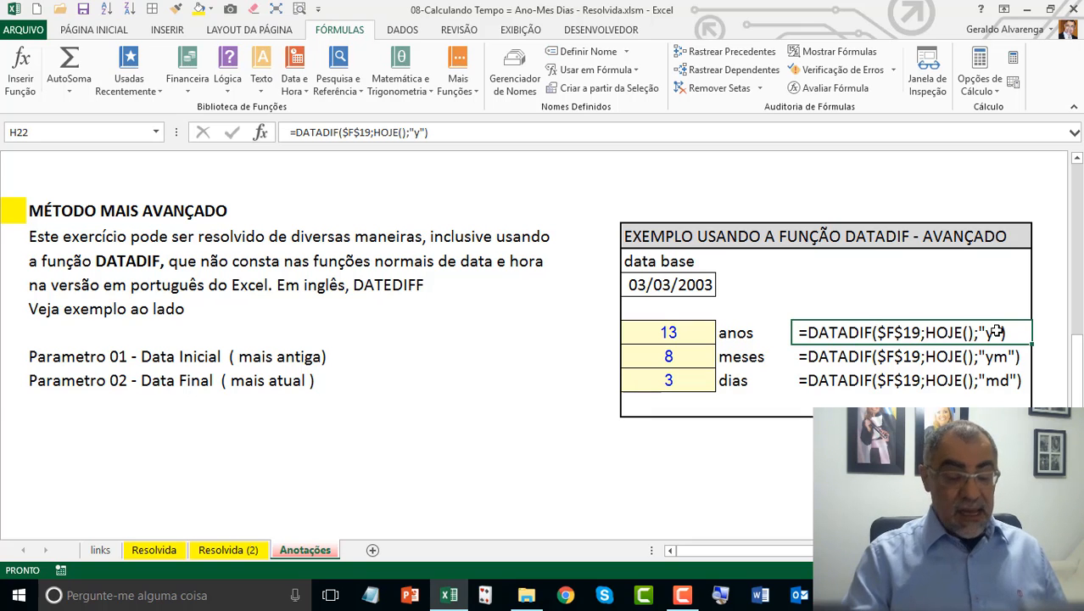
pyautogui.click(846, 357)
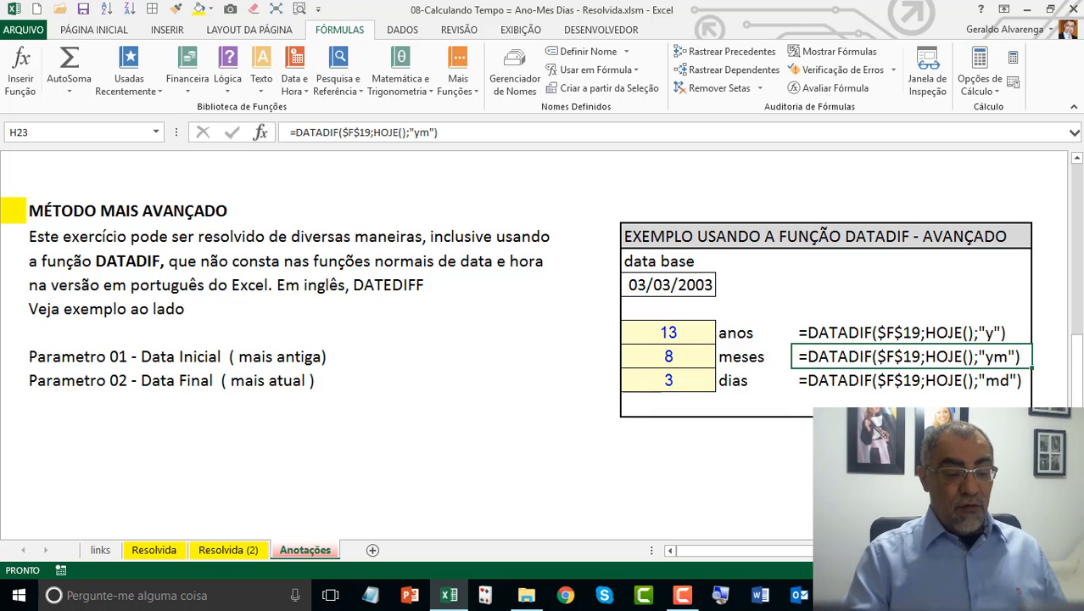
pyautogui.scroll(-2, 711, 295)
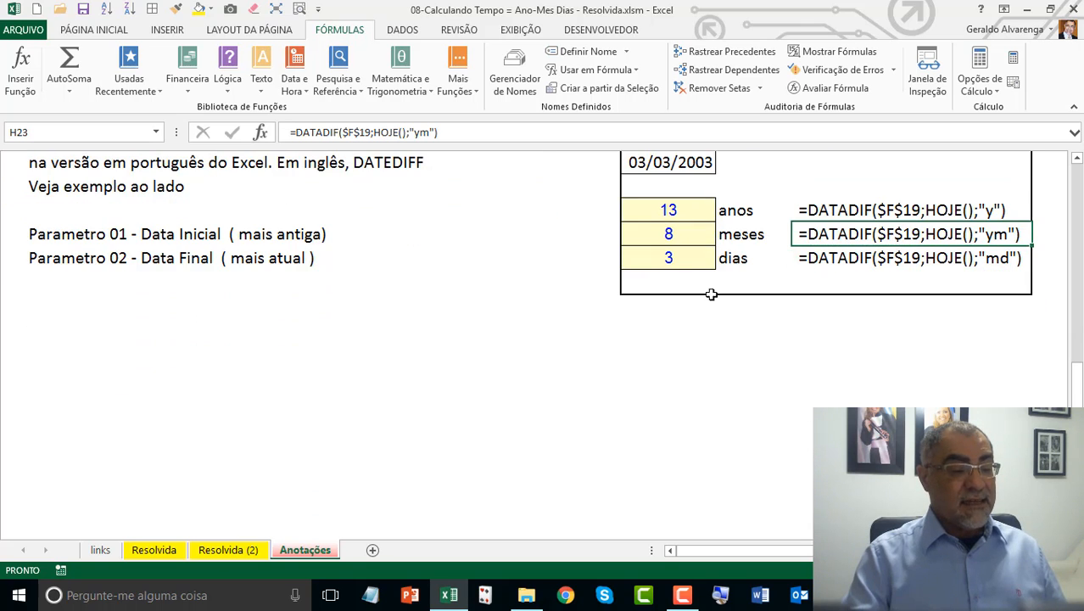
pyautogui.moveTo(685, 259); pyautogui.dragTo(901, 257)
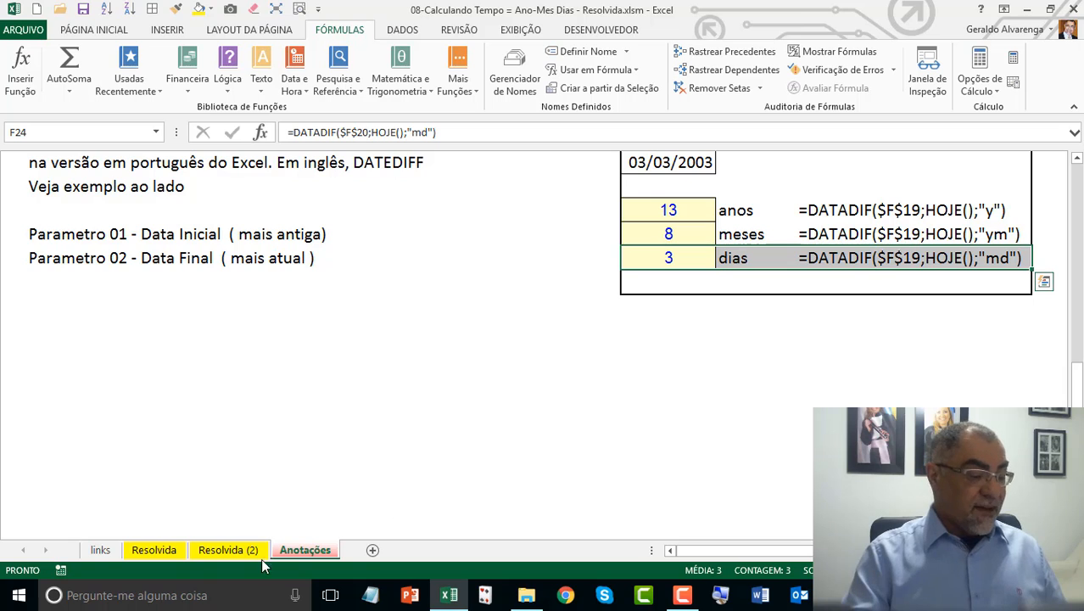
# Step: On the Resolvida (2) sheet, inspect the Anos formula and clear the Anos, Meses and Dias formulas in the DECORRIDO block, B9:B11
pyautogui.click(234, 551)
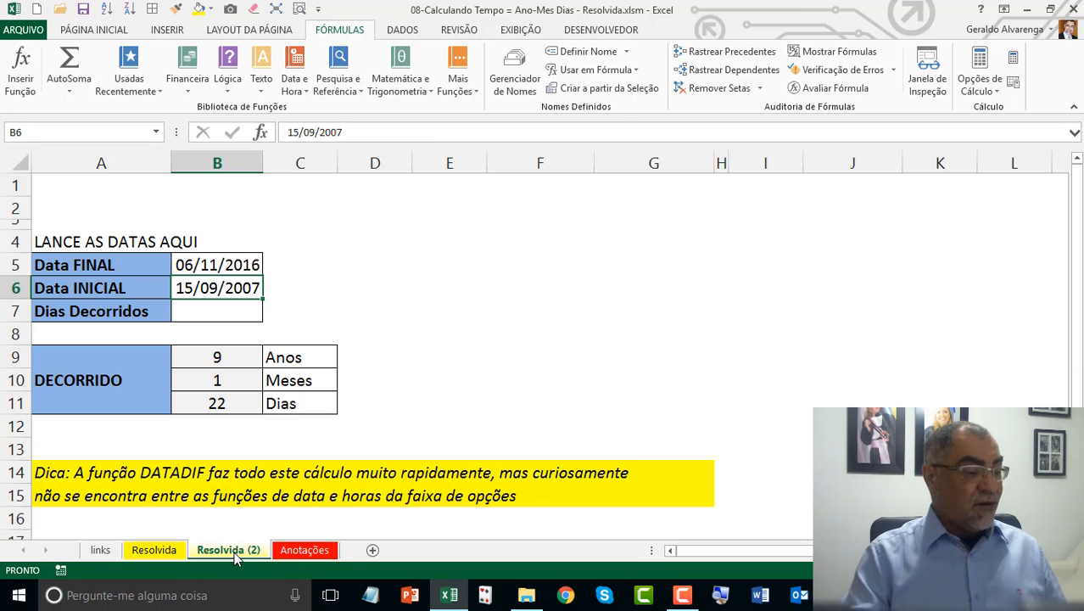
pyautogui.click(221, 355)
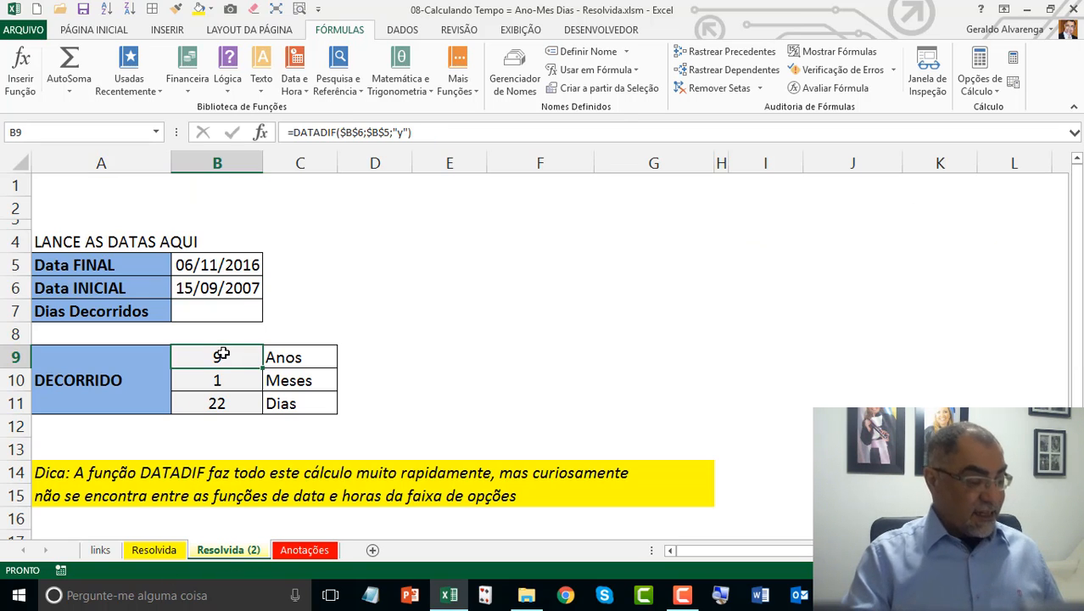
pyautogui.doubleClick(221, 355)
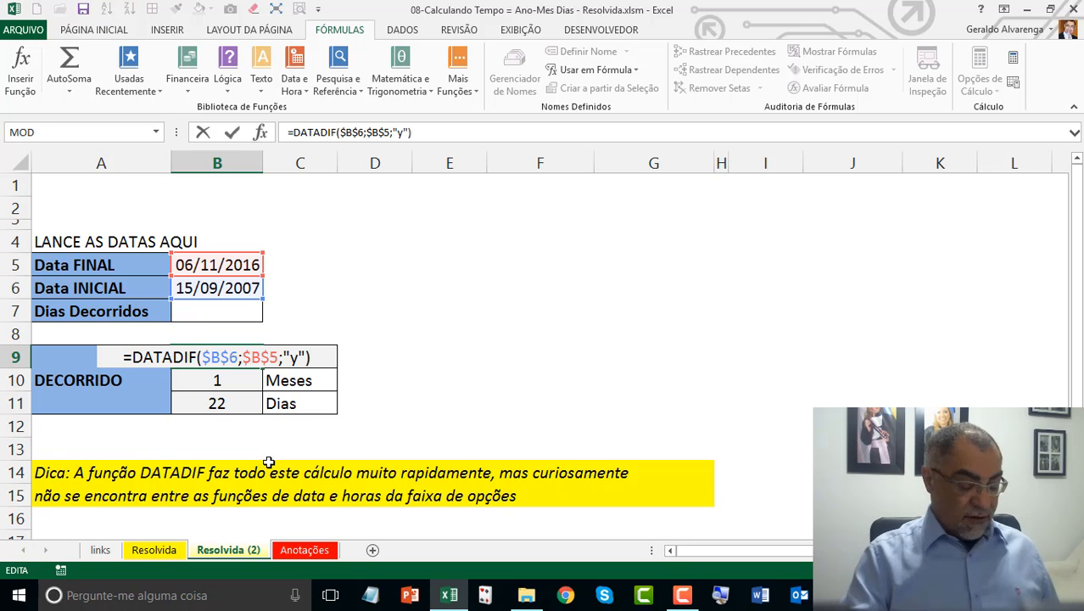
pyautogui.press('Return')
pyautogui.moveTo(225, 354); pyautogui.dragTo(230, 402)
pyautogui.press('Delete')
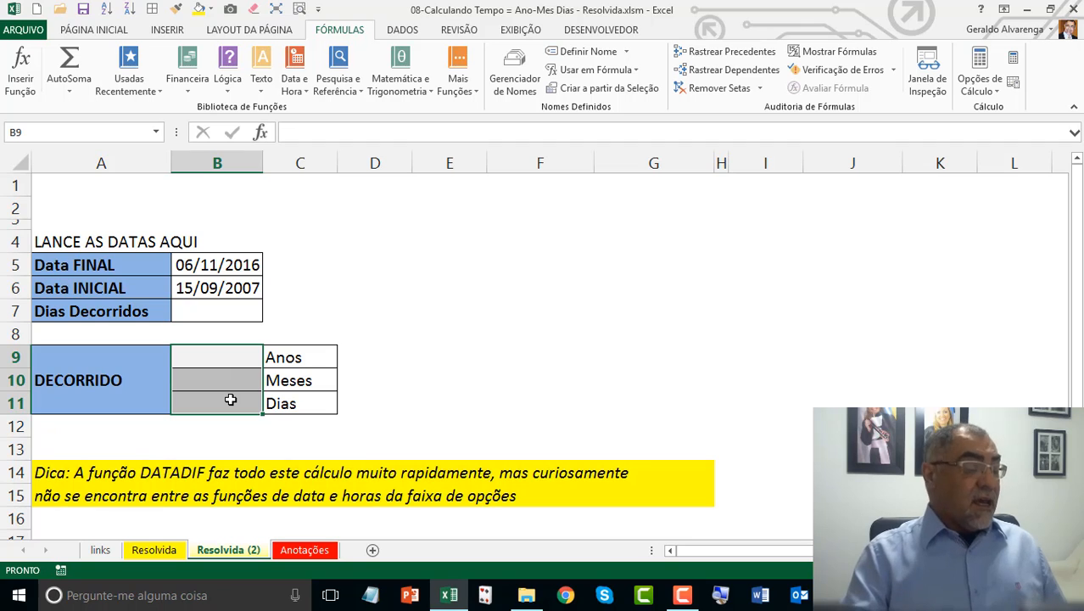
# Step: In the Anos cell B9, begin a DATADIF formula with the Data INICIAL cell as the absolute reference $B$6
pyautogui.click(227, 360)
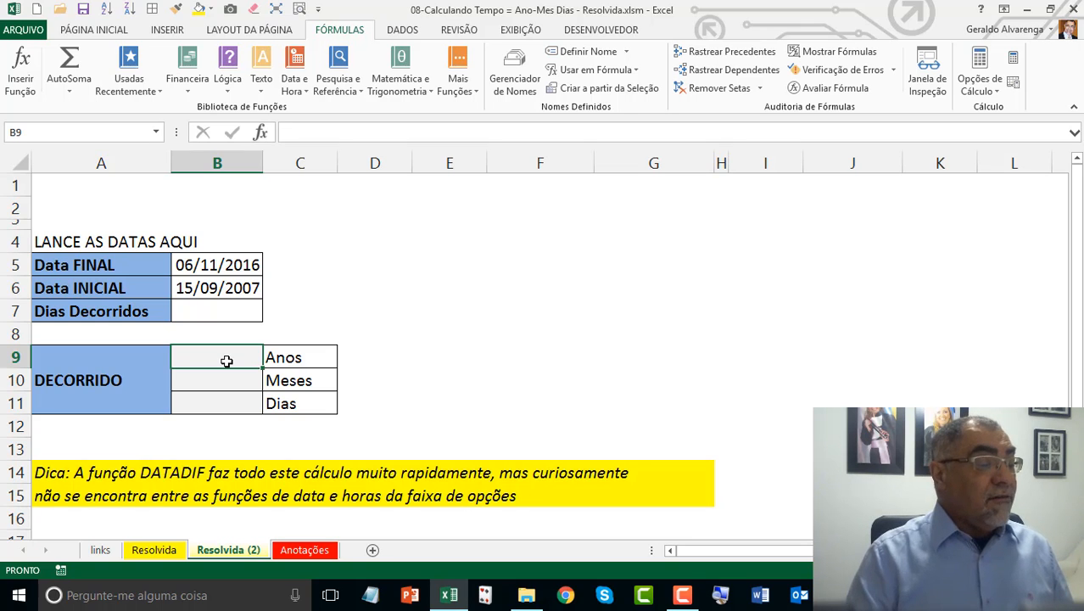
pyautogui.click(293, 84)
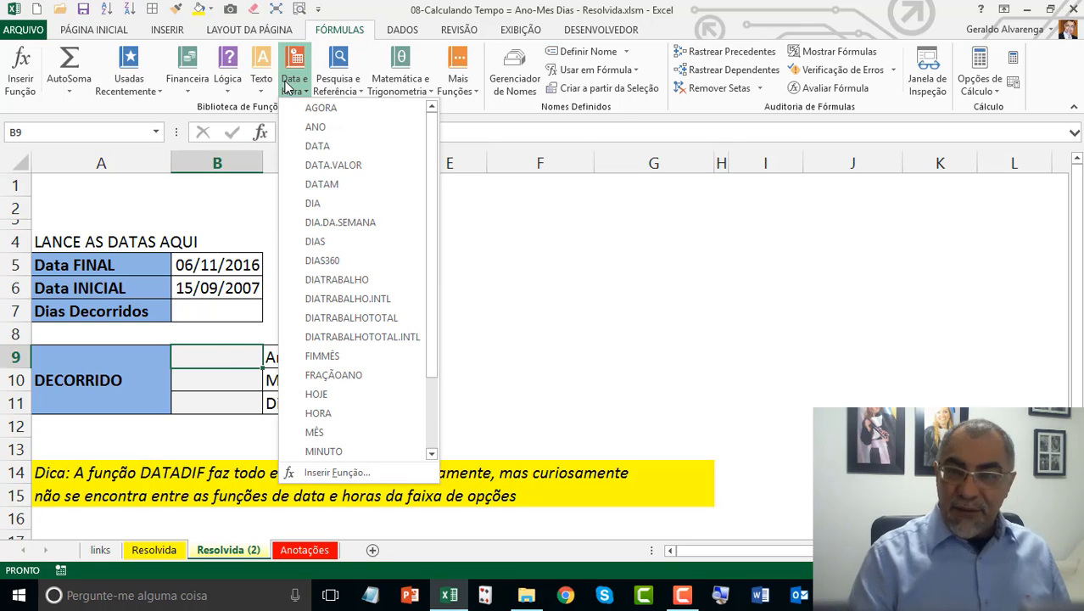
pyautogui.click(289, 84)
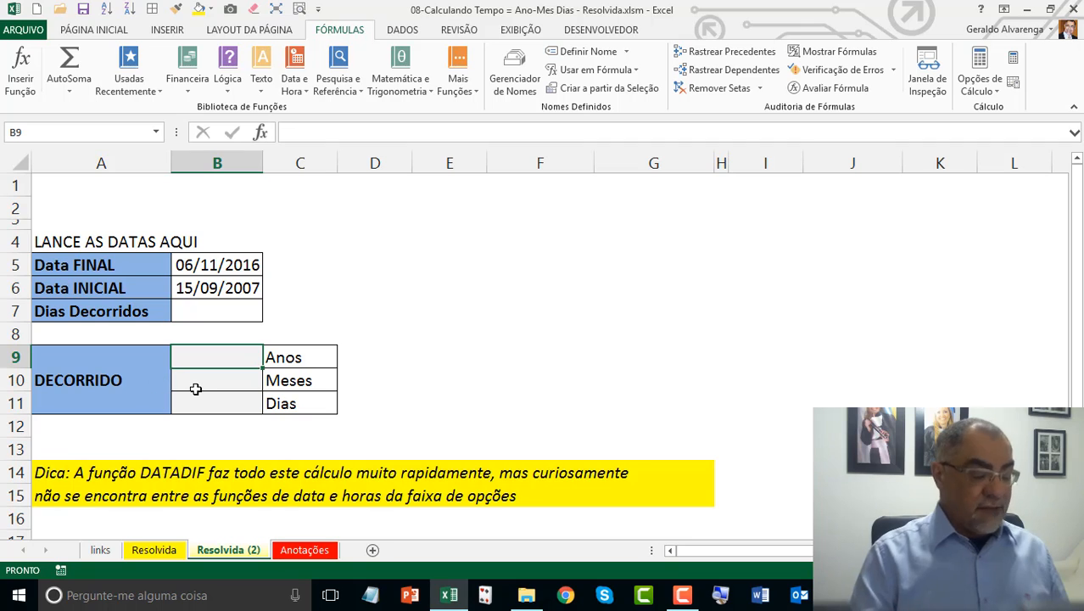
pyautogui.write('=')
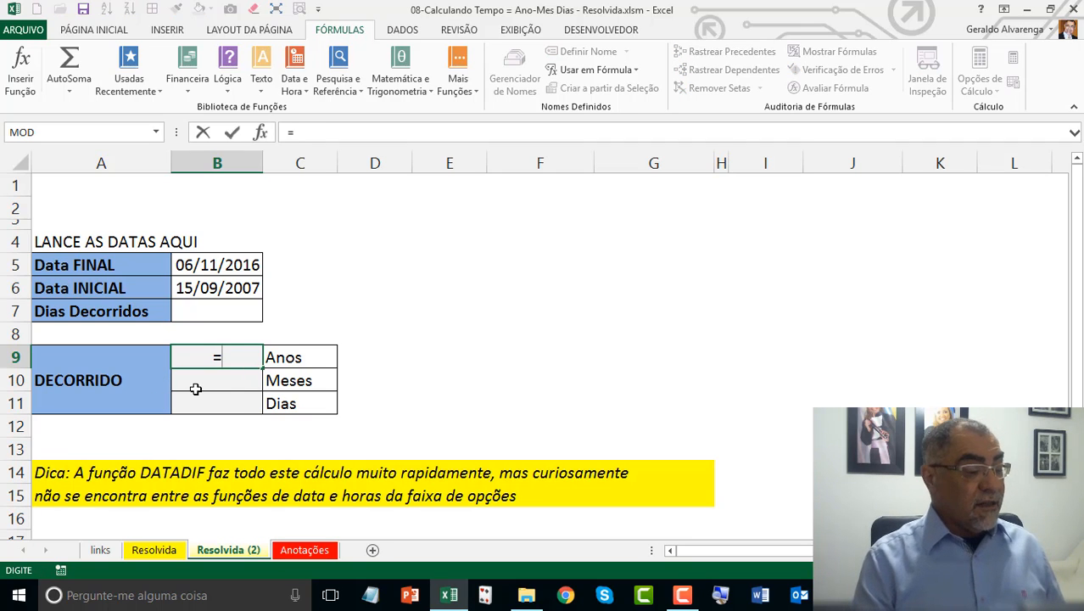
pyautogui.write('datadif')
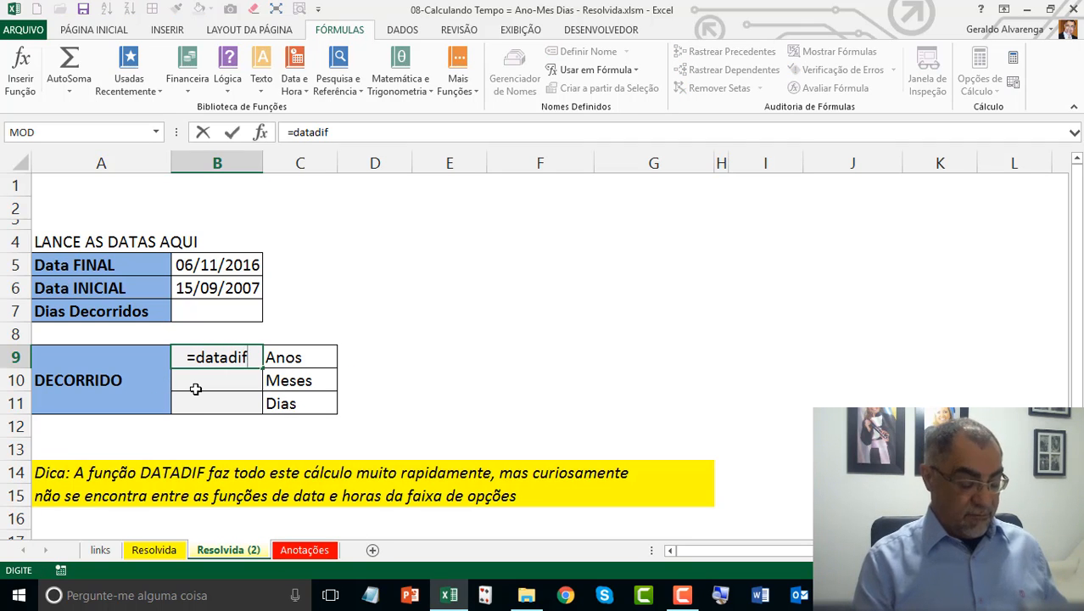
pyautogui.write('(')
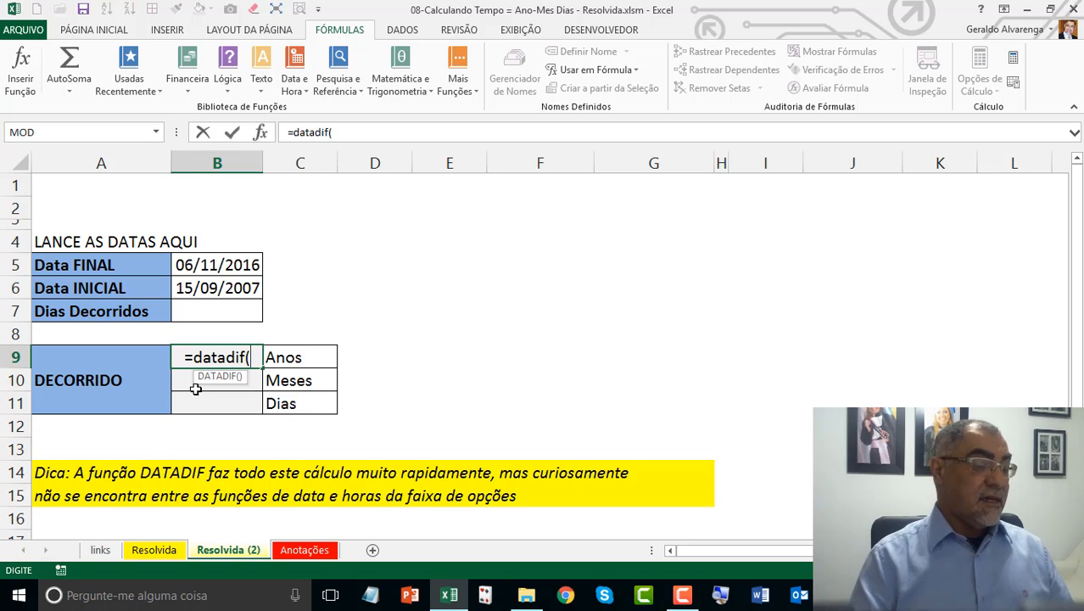
pyautogui.click(203, 293)
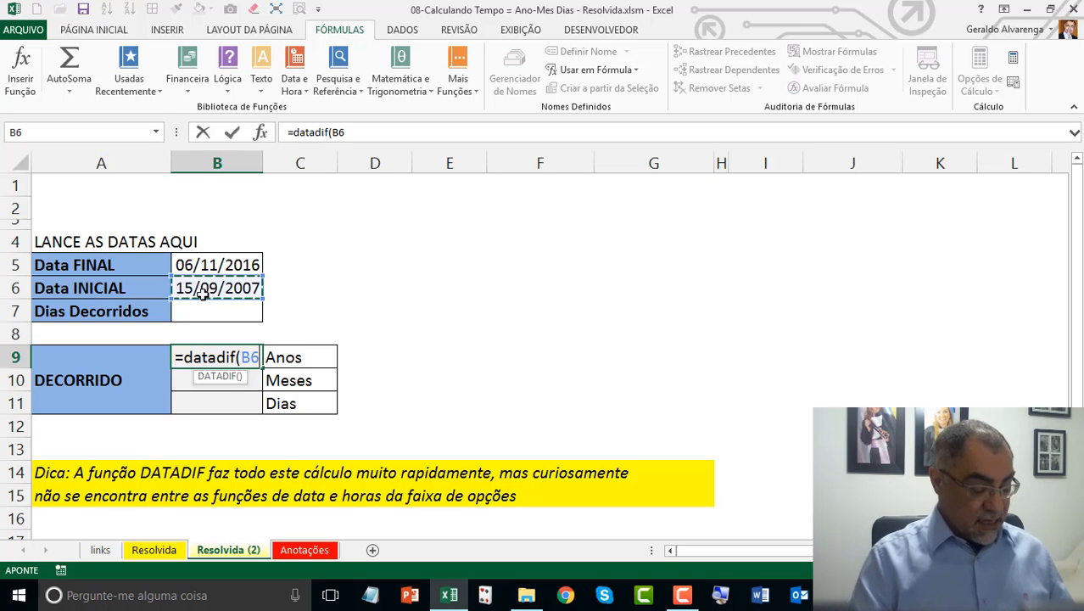
pyautogui.press('F4')
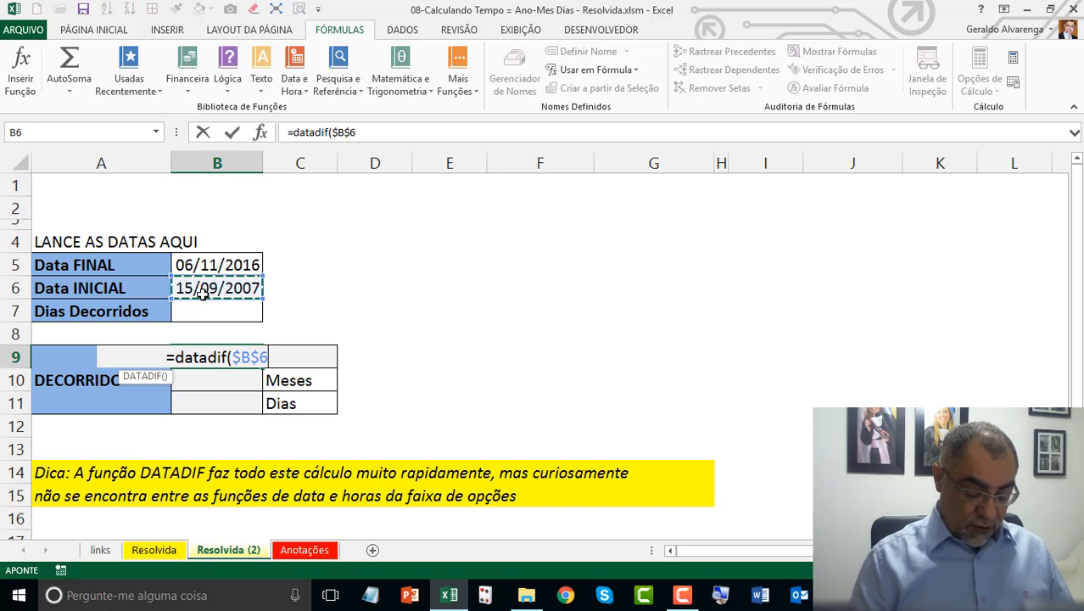
pyautogui.write(';')
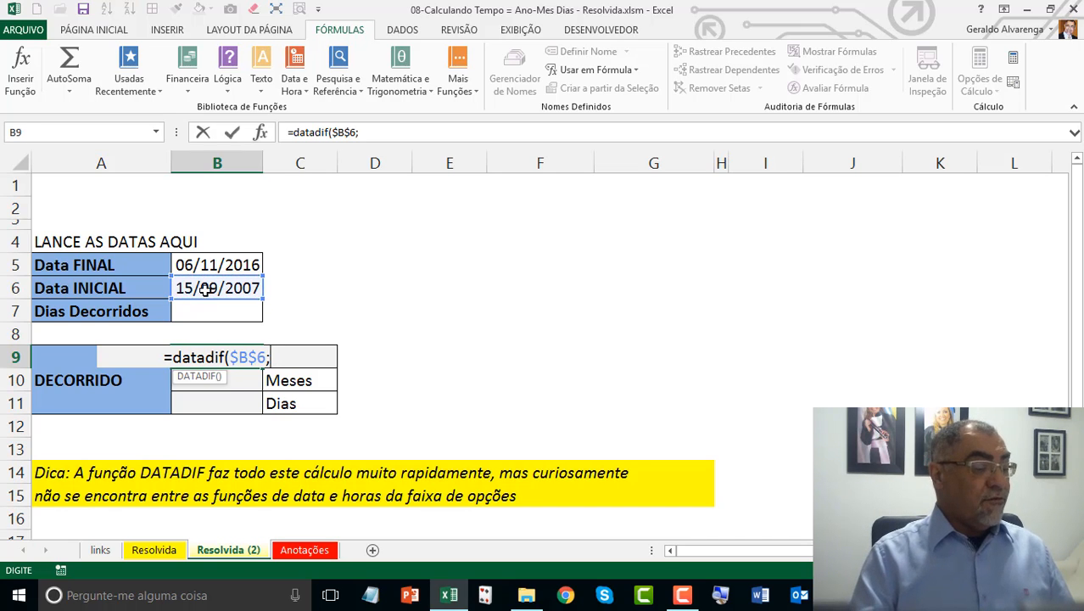
# Step: Complete the Anos formula with the Data FINAL cell as absolute reference $B$5 and the unit "y"
pyautogui.click(218, 265)
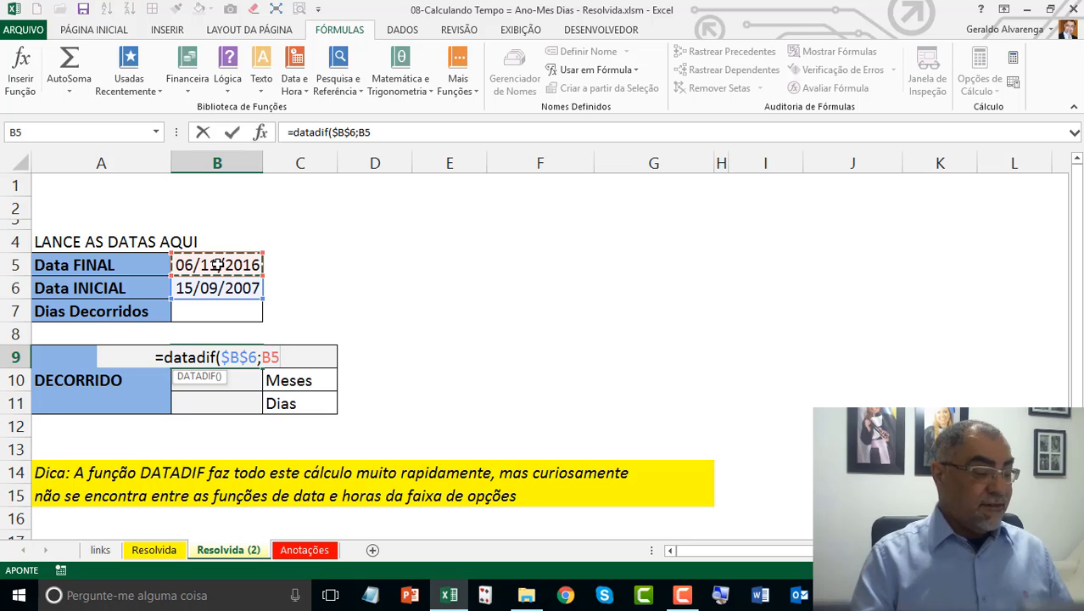
pyautogui.press('F4')
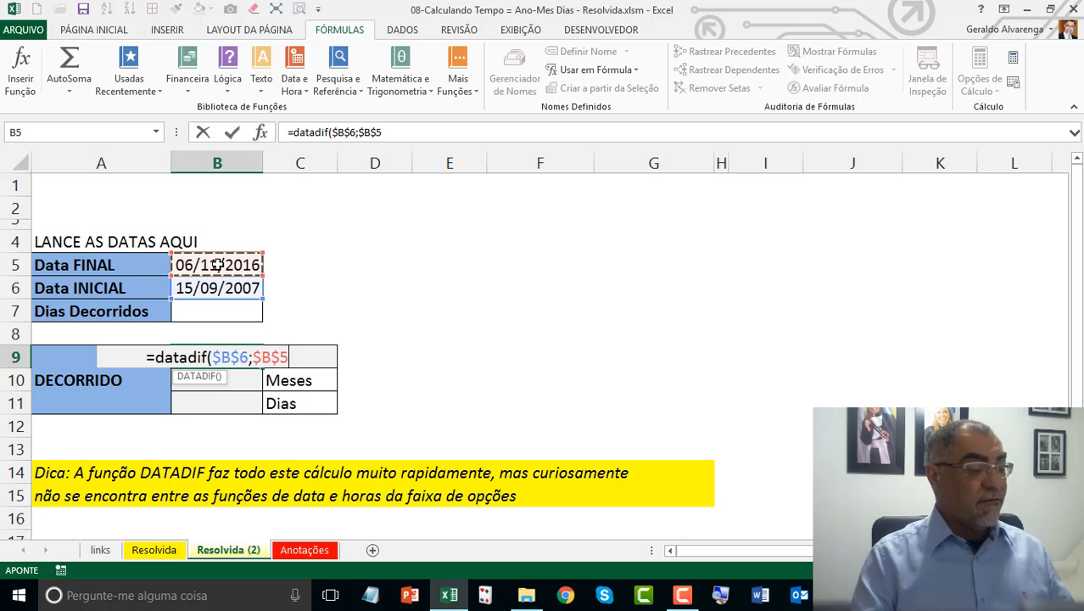
pyautogui.write(';')
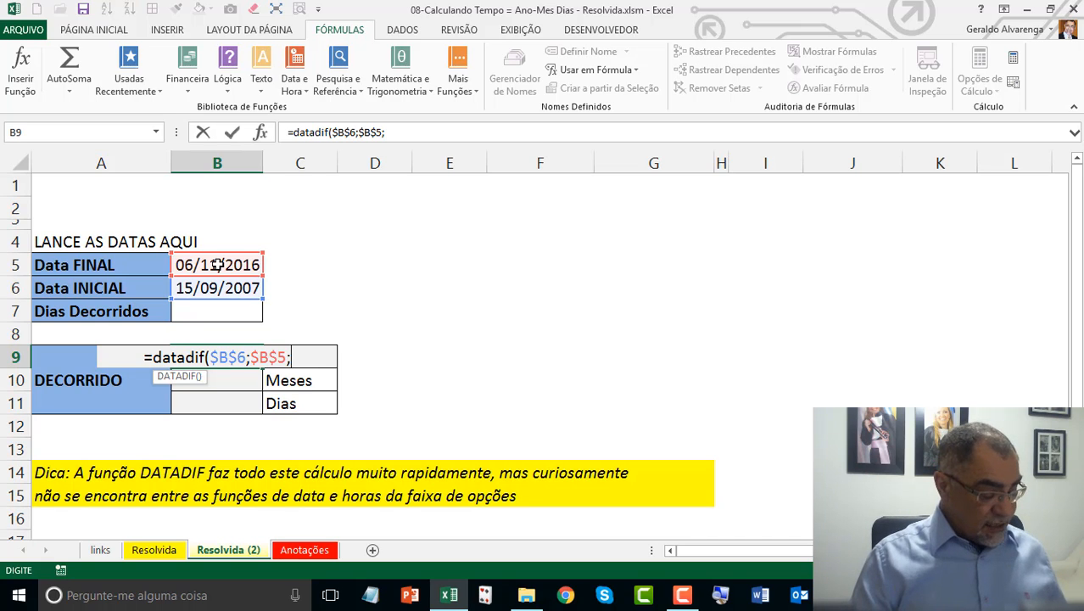
pyautogui.write('"y')
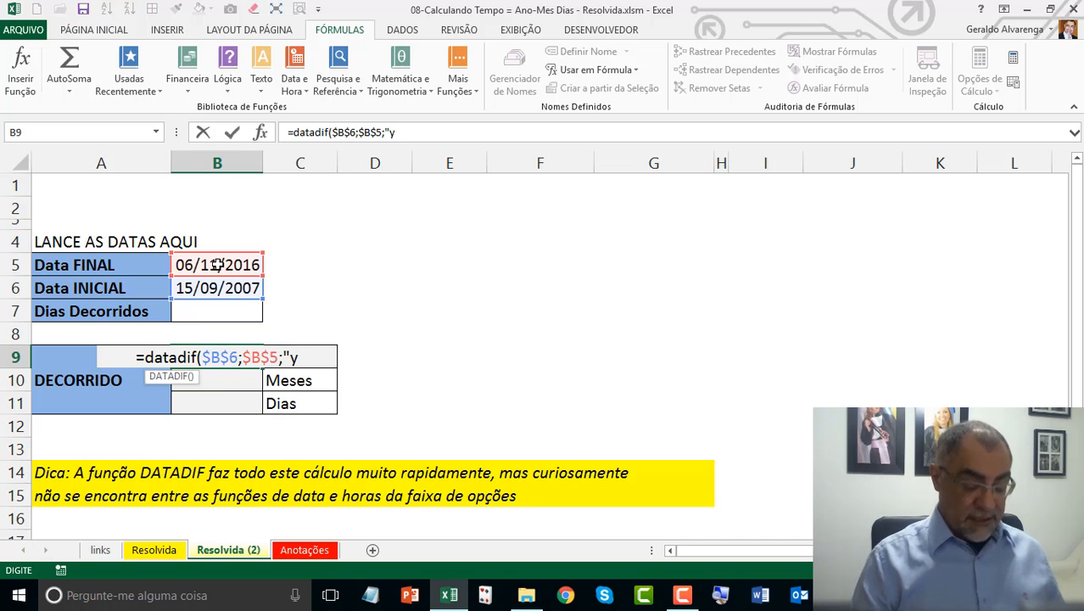
pyautogui.write('"')
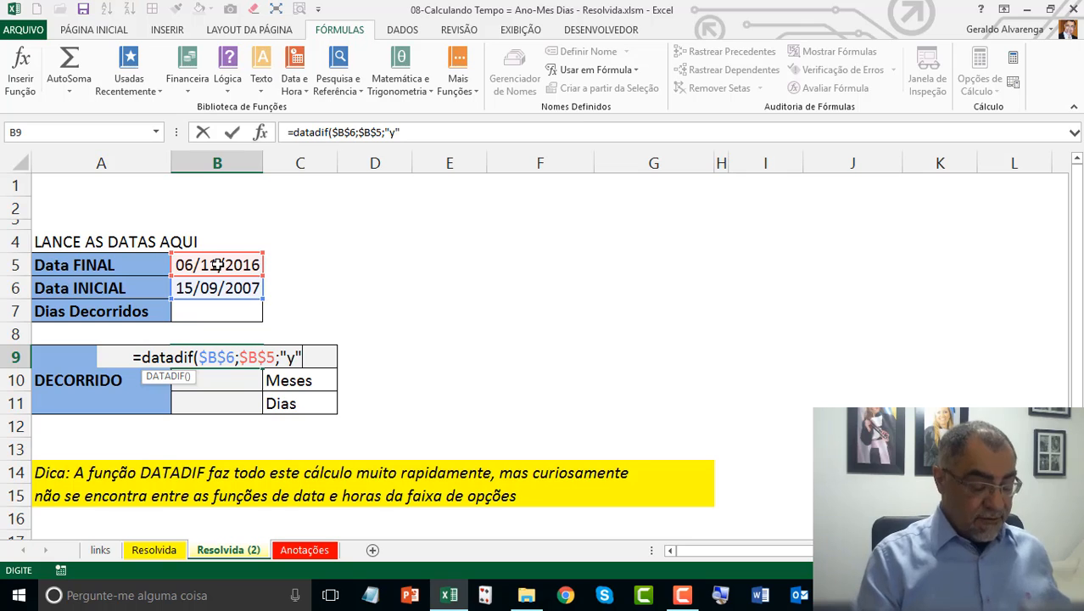
pyautogui.write(')')
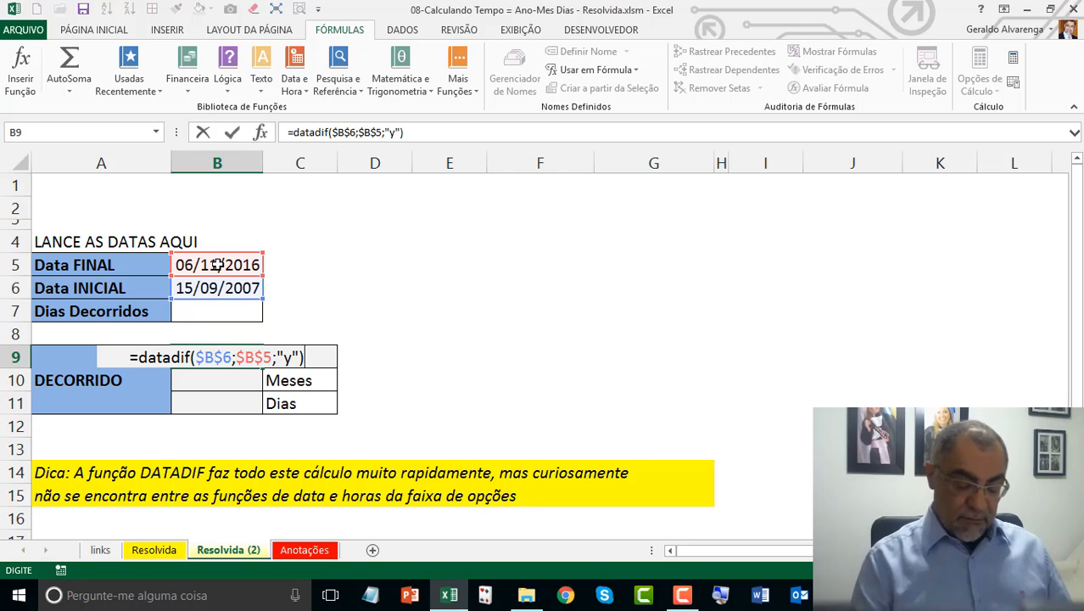
pyautogui.press('Return')
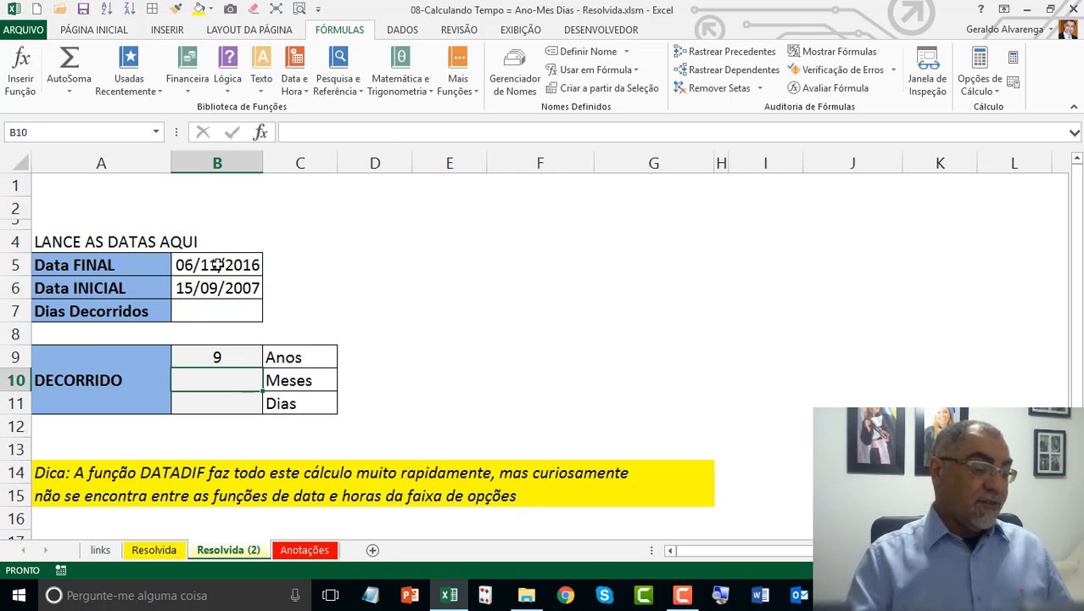
# Step: Copy the Anos formula down through B11 and change the unit in the Meses formula, B10, to "ym"
pyautogui.click(212, 356)
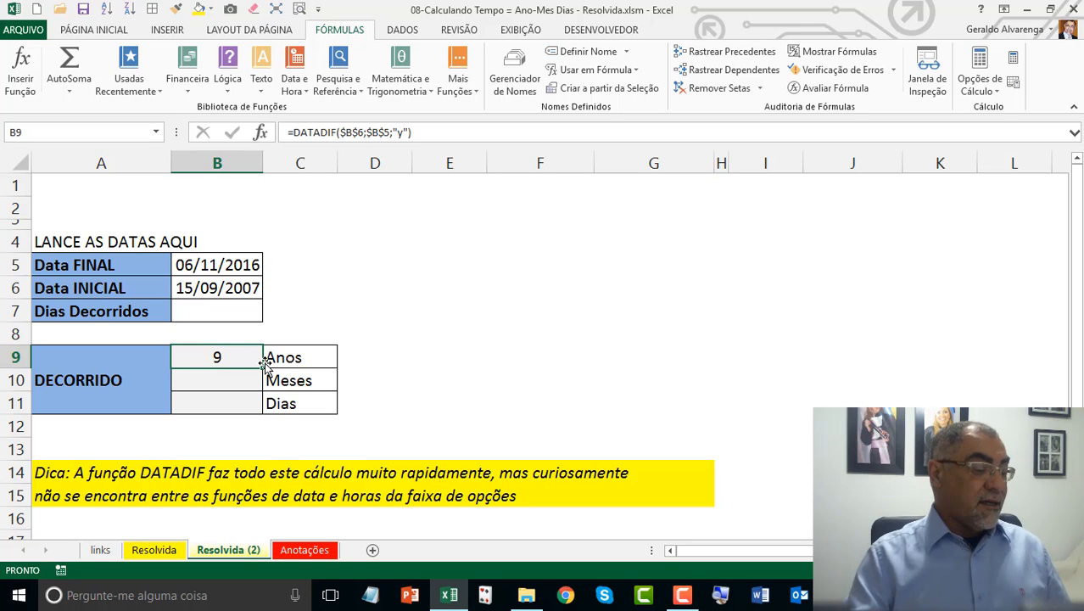
pyautogui.moveTo(262, 367); pyautogui.dragTo(259, 413)
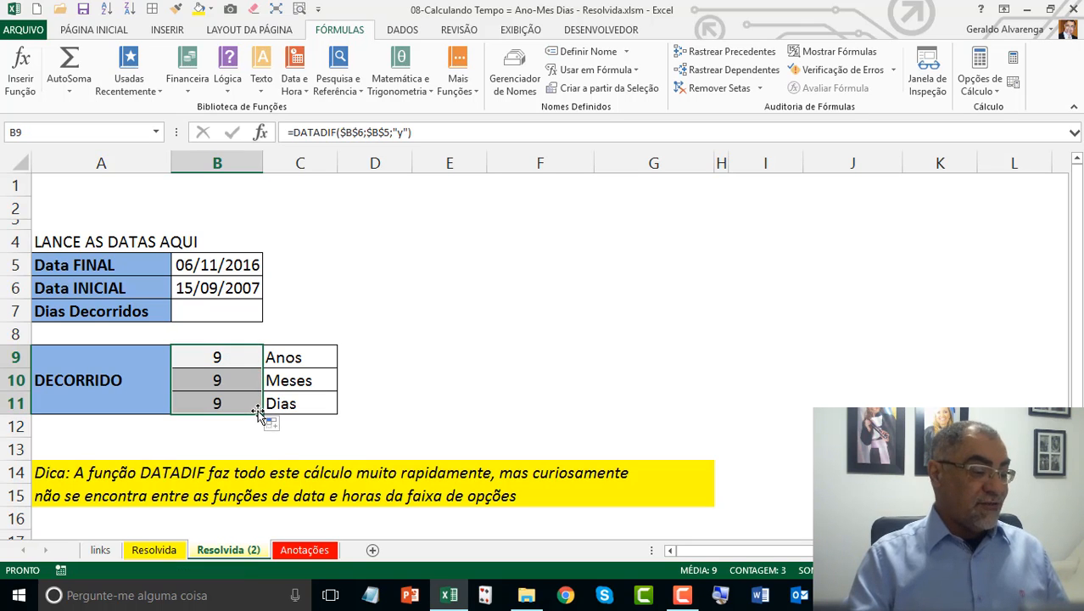
pyautogui.click(237, 382)
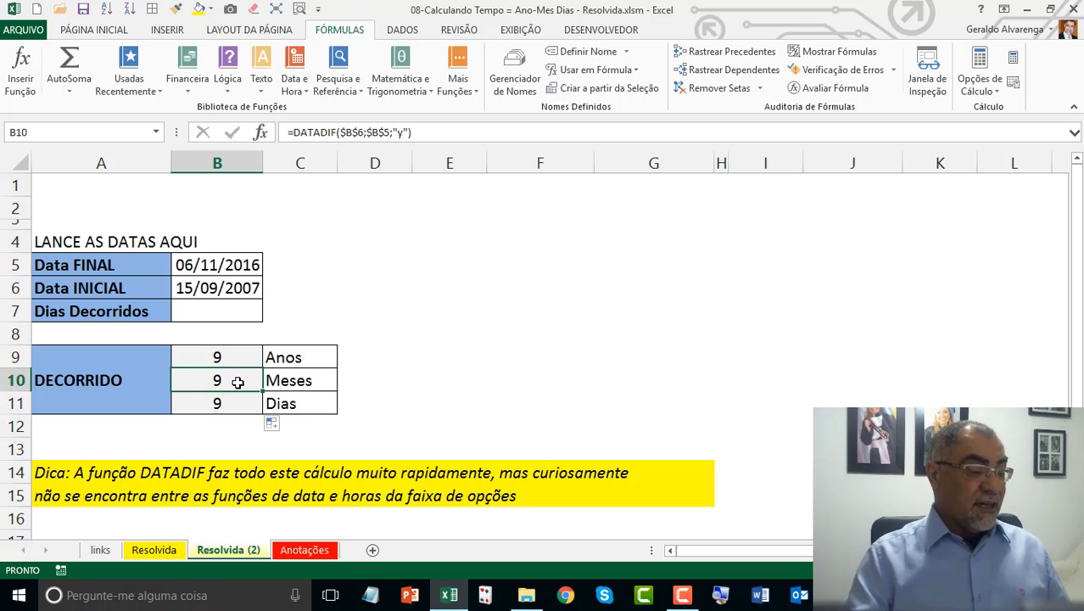
pyautogui.doubleClick(238, 382)
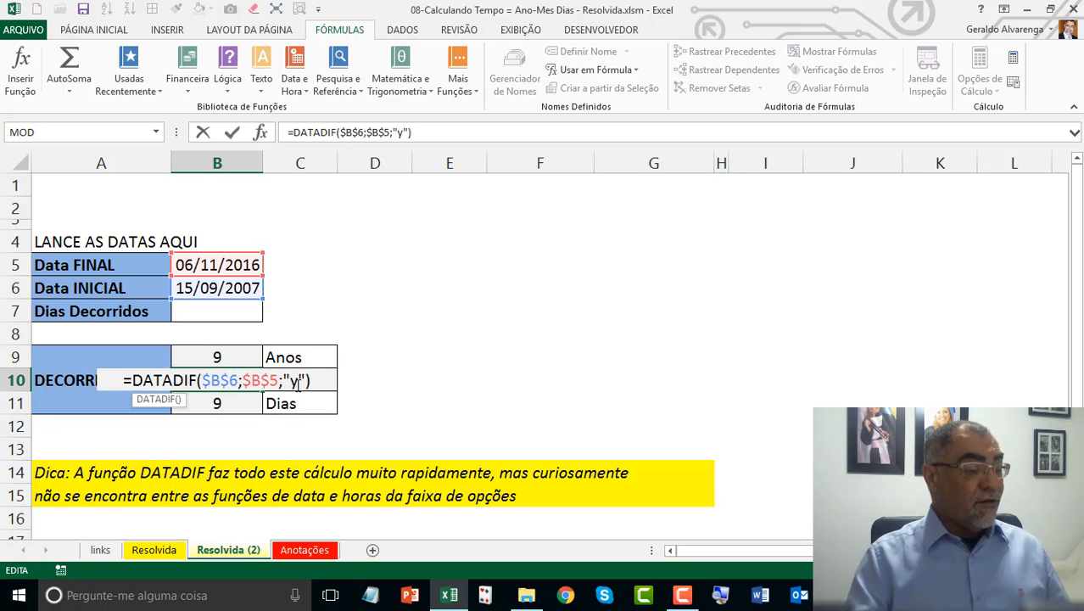
pyautogui.write('m')
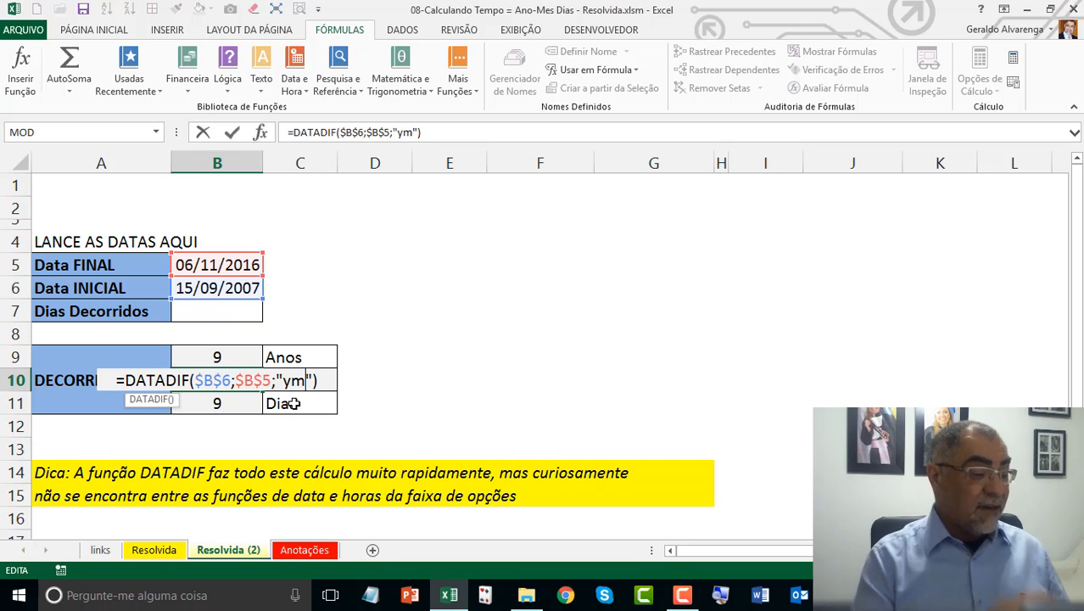
pyautogui.press('Return')
pyautogui.click(244, 379)
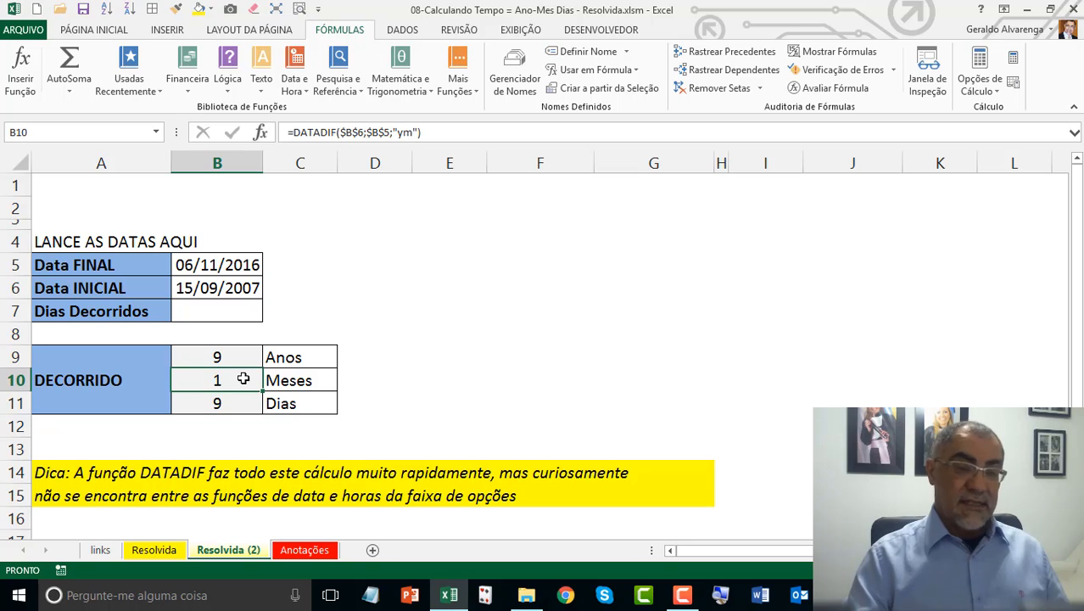
# Step: Change the unit in the Dias formula, B11, to "md"
pyautogui.click(241, 405)
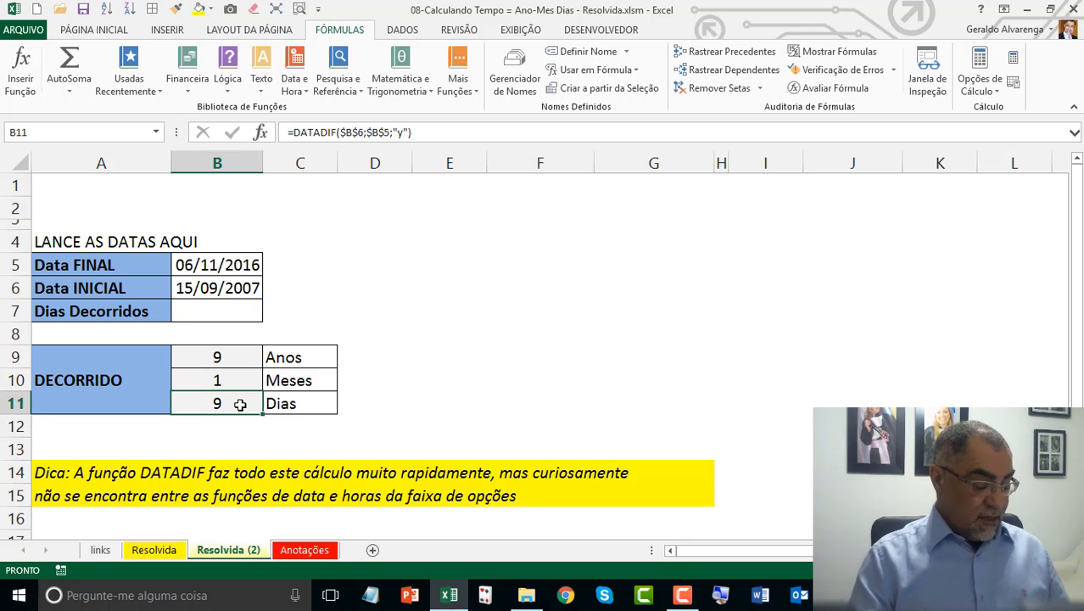
pyautogui.doubleClick(240, 405)
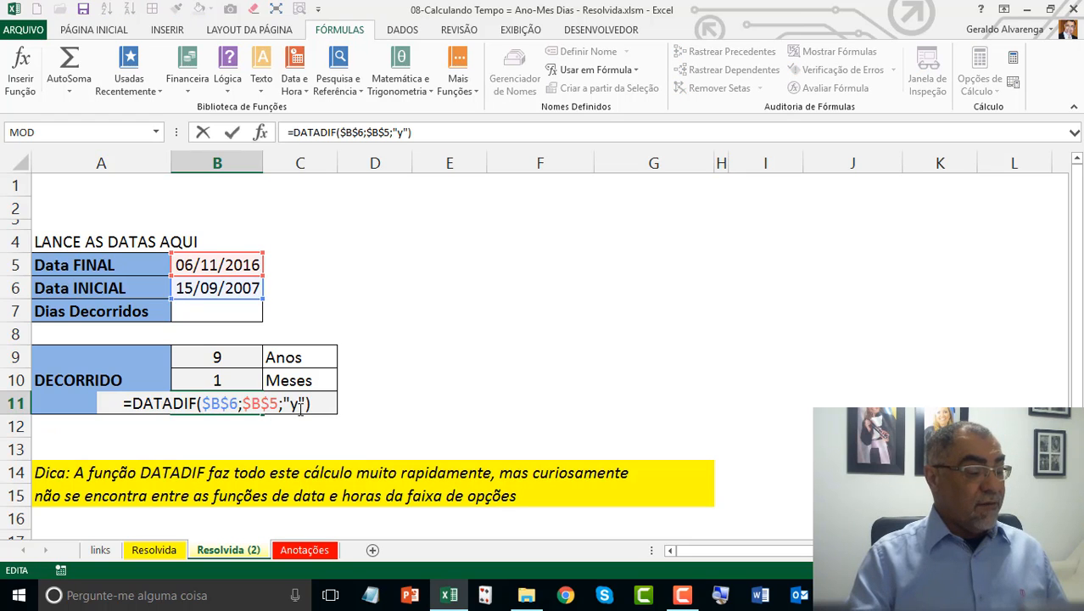
pyautogui.press('BackSpace')
pyautogui.write('md')
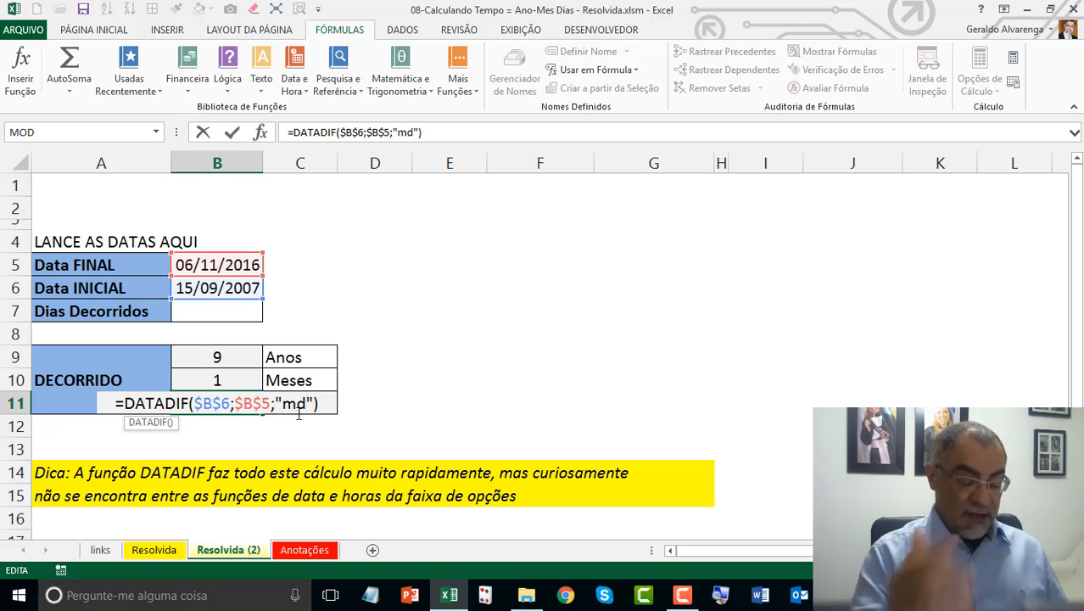
pyautogui.press('Return')
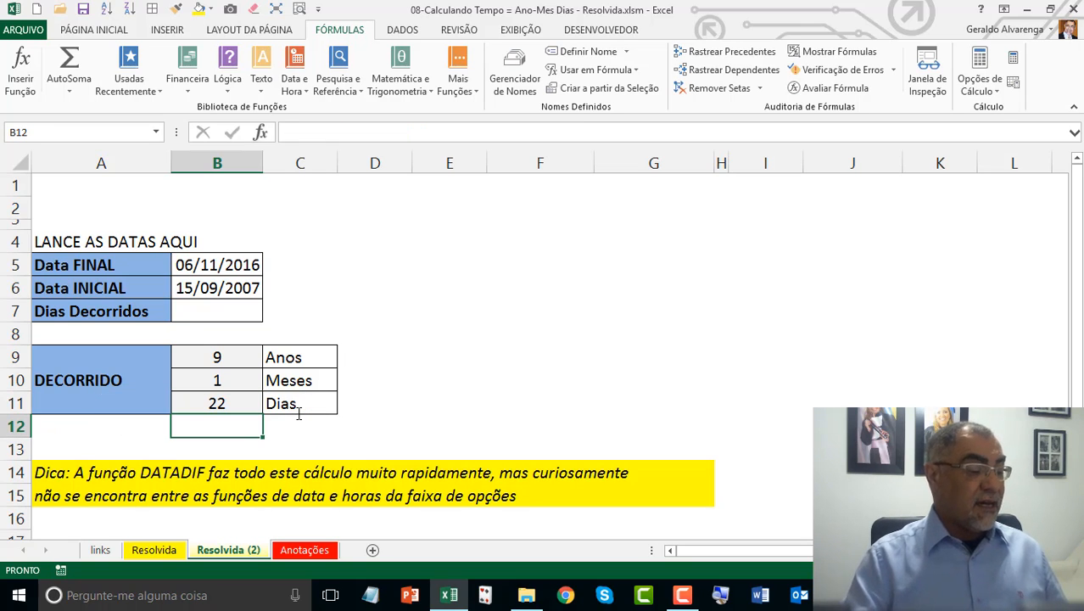
# Step: Clear the Dias Decorridos row, A7:B7, below the two dates
pyautogui.moveTo(68, 314); pyautogui.dragTo(182, 313)
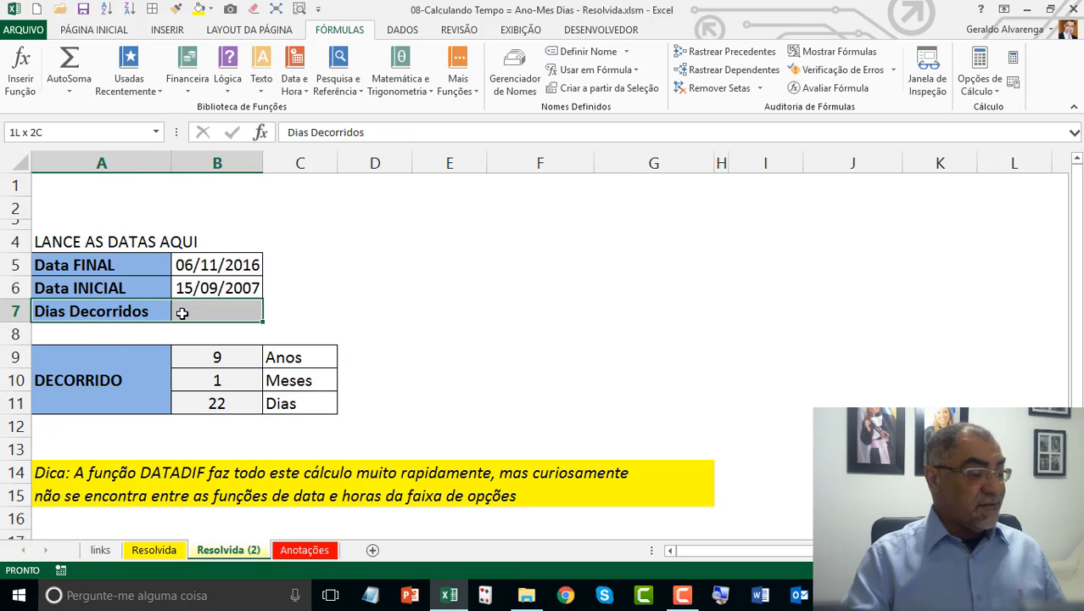
pyautogui.press('Delete')
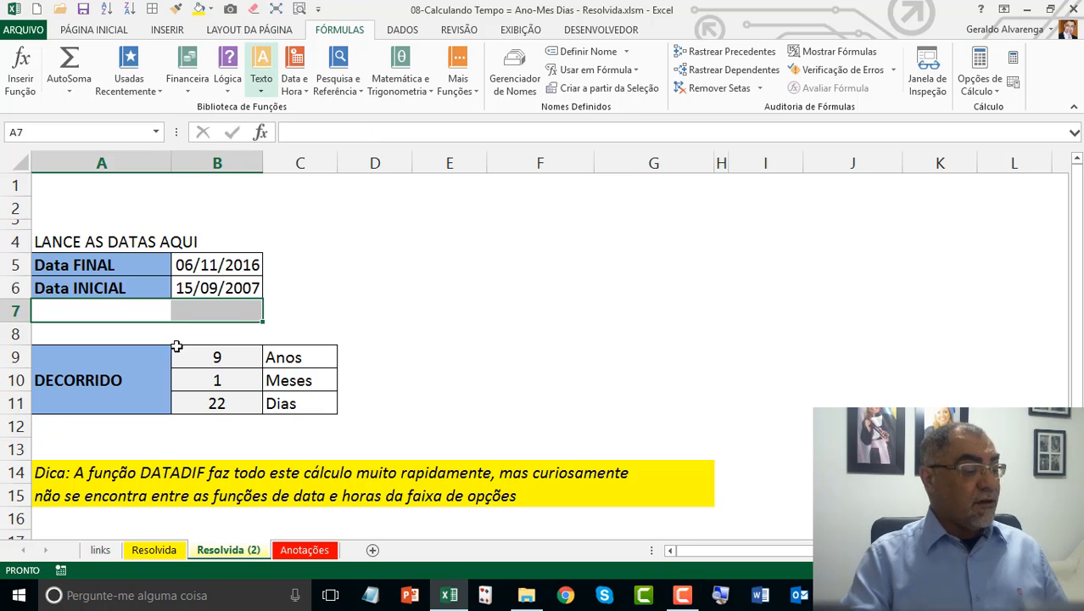
pyautogui.click(207, 313)
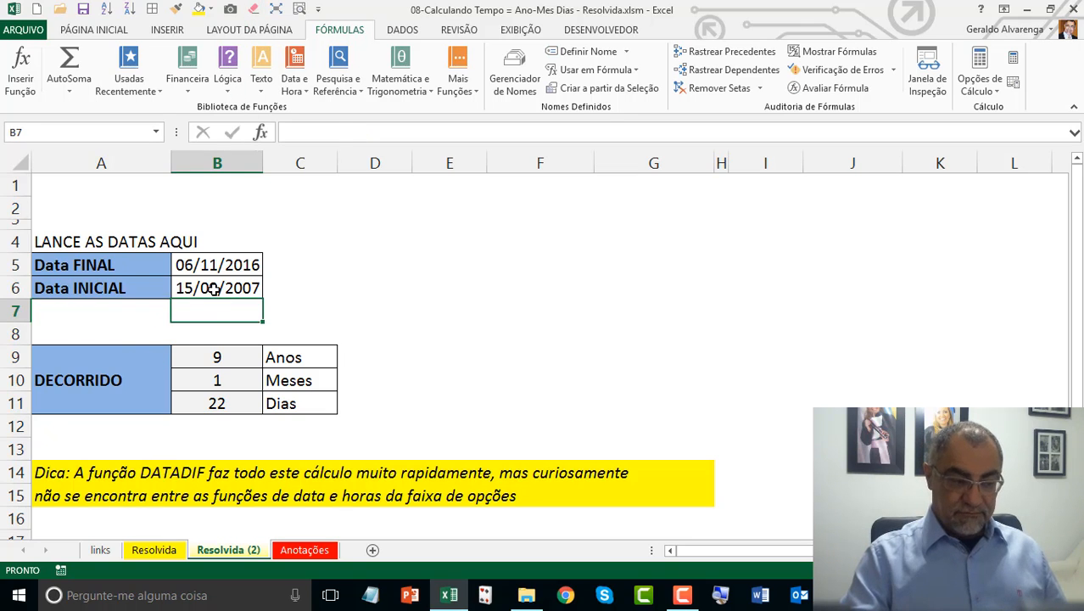
# Step: Review the Data FINAL and Data INICIAL entries against the Anos, Meses and Dias formulas in B9:B11
pyautogui.click(214, 288)
pyautogui.moveTo(89, 265); pyautogui.dragTo(204, 283)
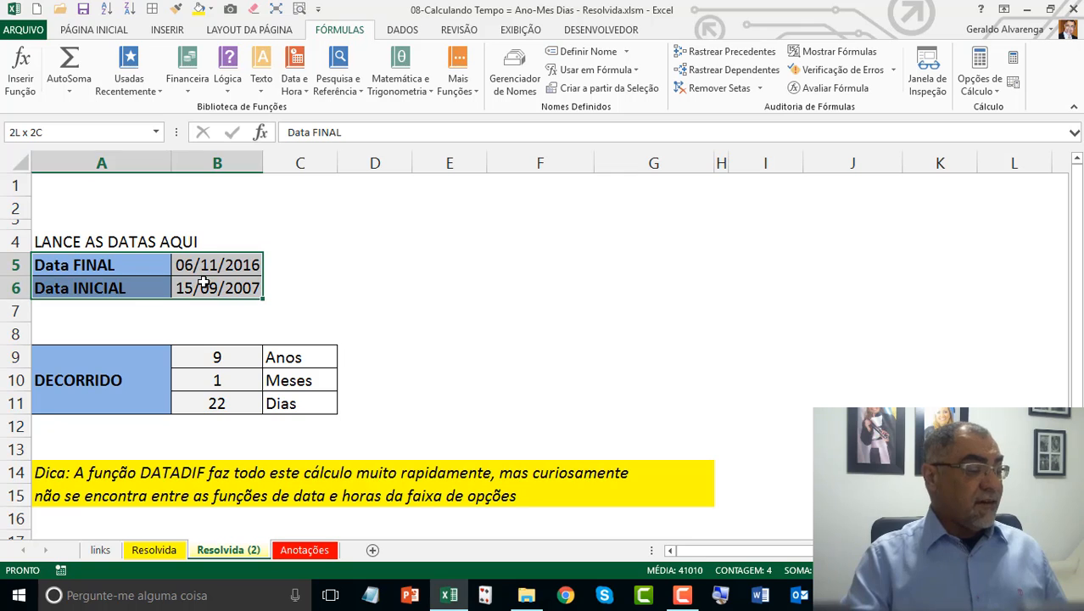
pyautogui.click(204, 282)
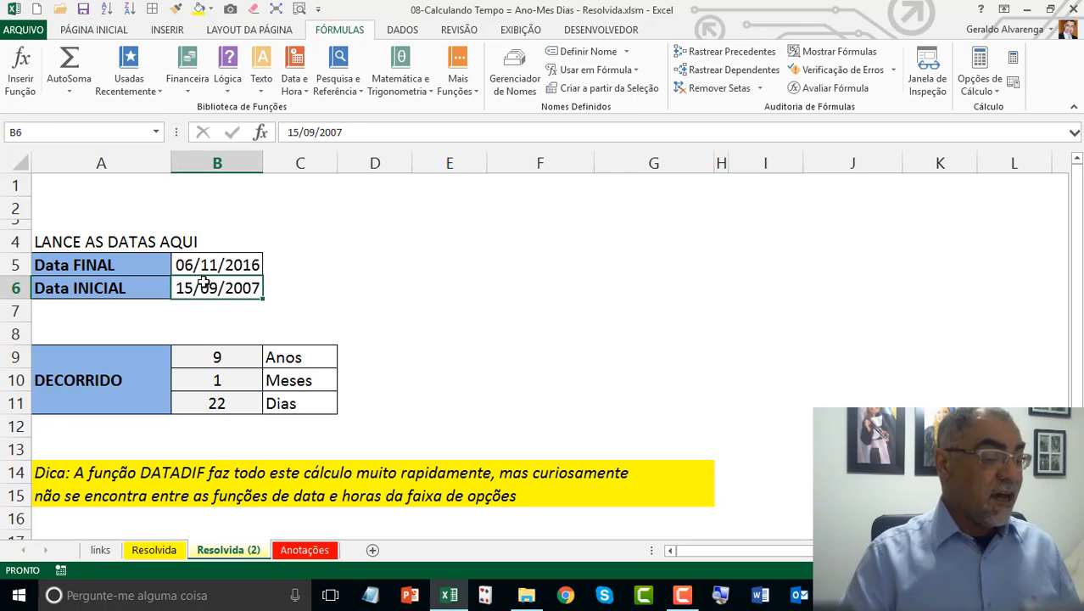
pyautogui.click(223, 360)
pyautogui.click(224, 381)
pyautogui.click(223, 404)
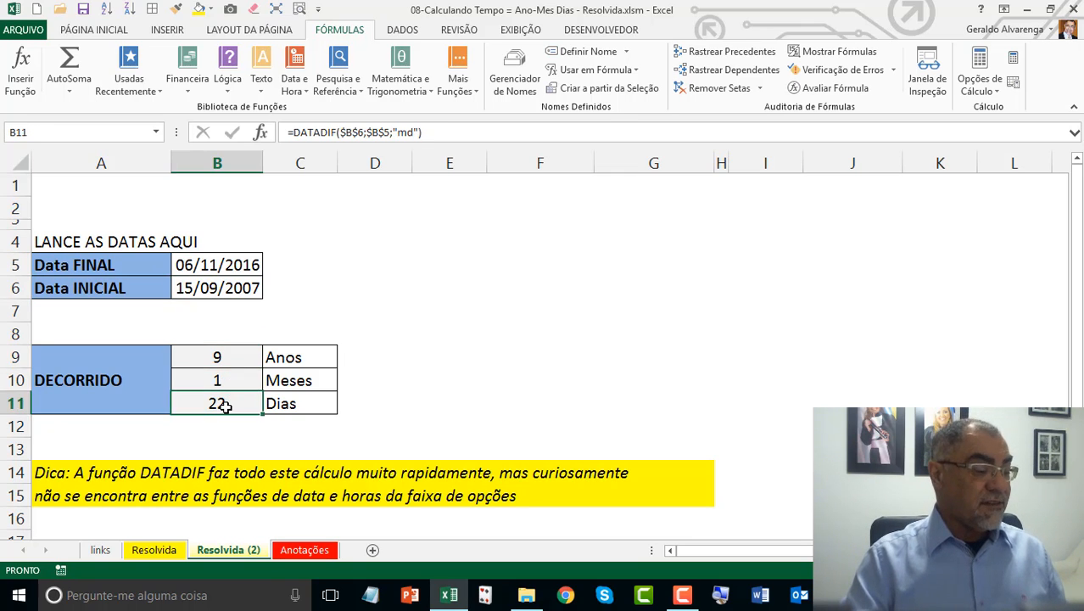
pyautogui.click(220, 290)
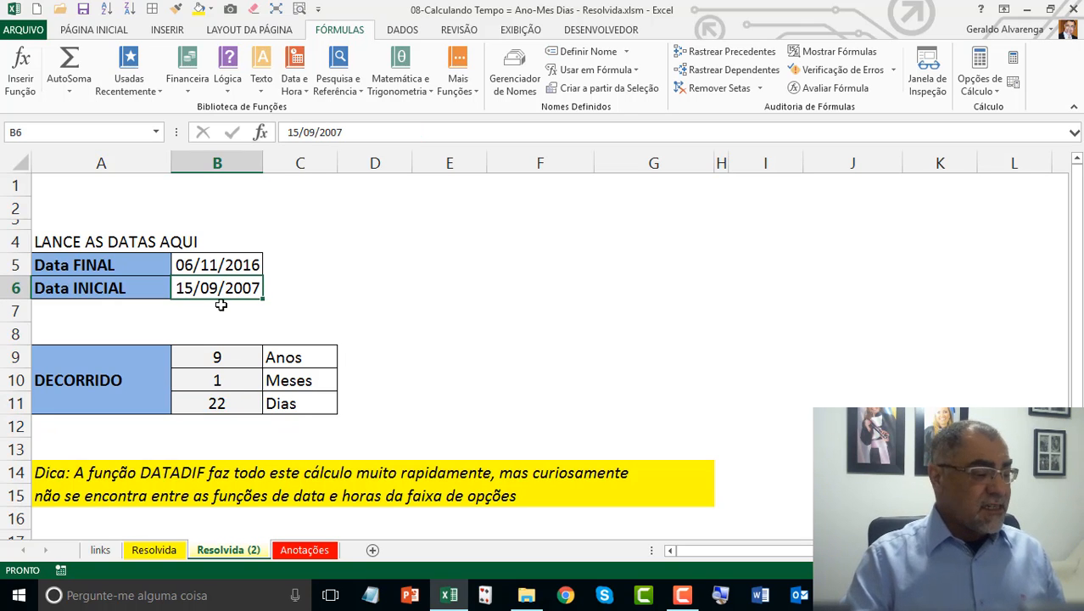
pyautogui.click(225, 358)
pyautogui.click(244, 380)
pyautogui.click(245, 406)
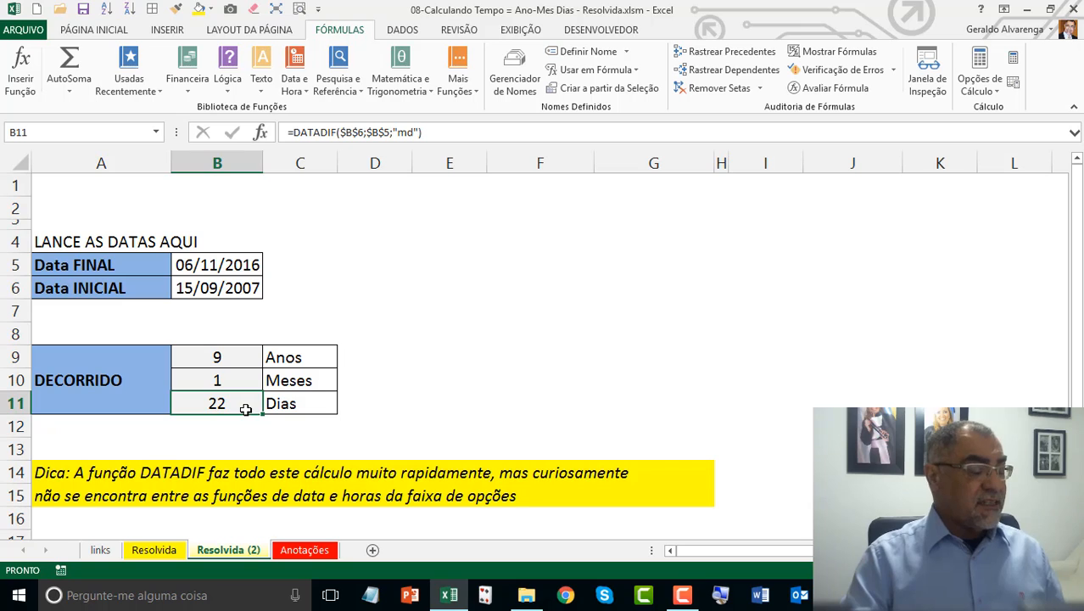
pyautogui.click(196, 290)
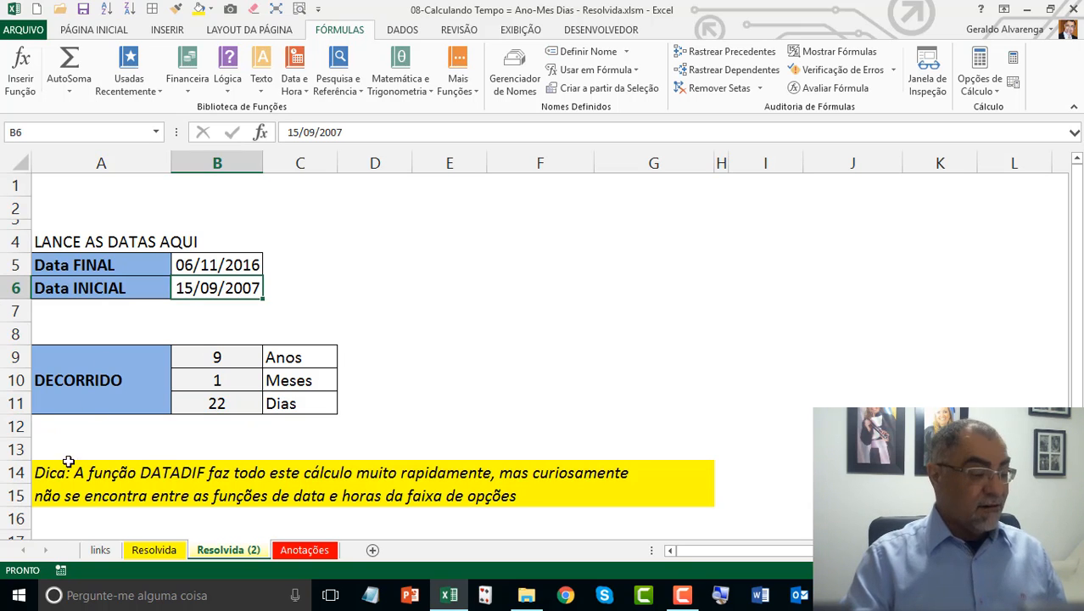
# Step: On the Resolvida sheet, set the Data INICIAL in C6 to 15/9/2007
pyautogui.click(165, 552)
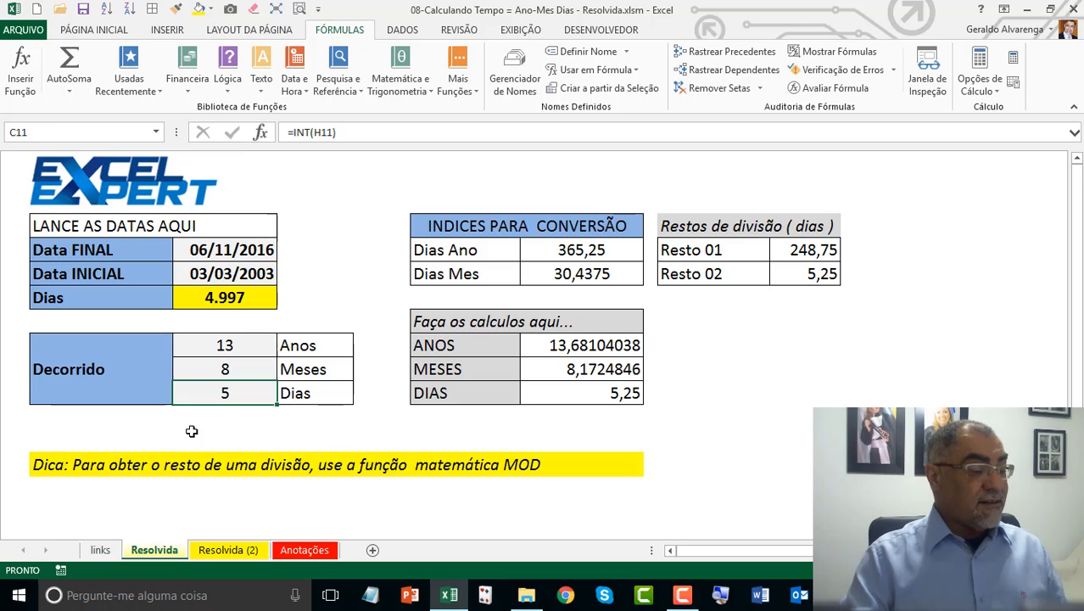
pyautogui.click(224, 276)
pyautogui.write('15')
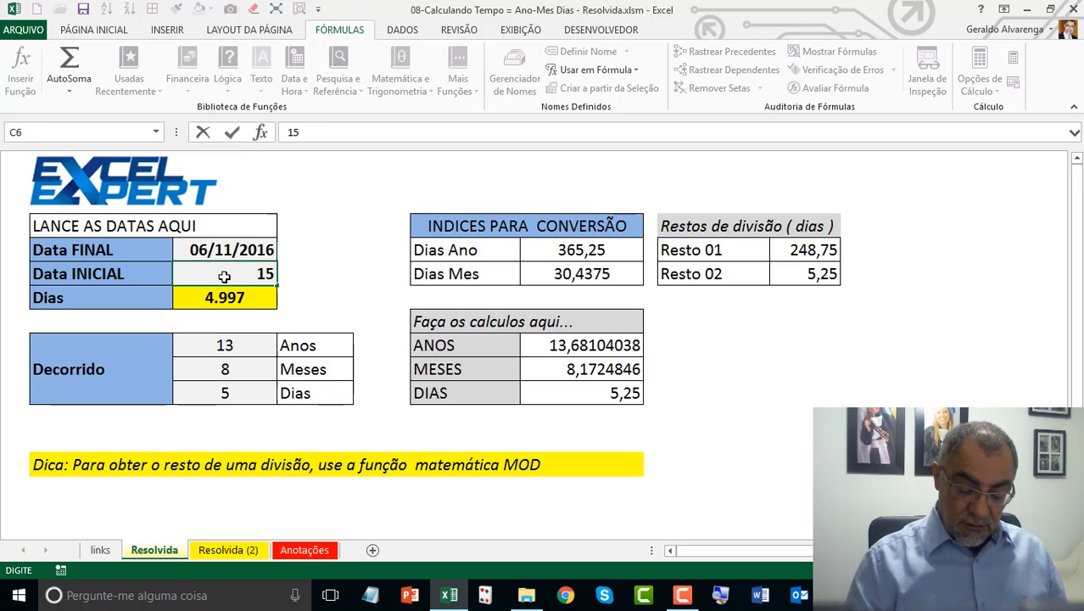
pyautogui.write('/9/')
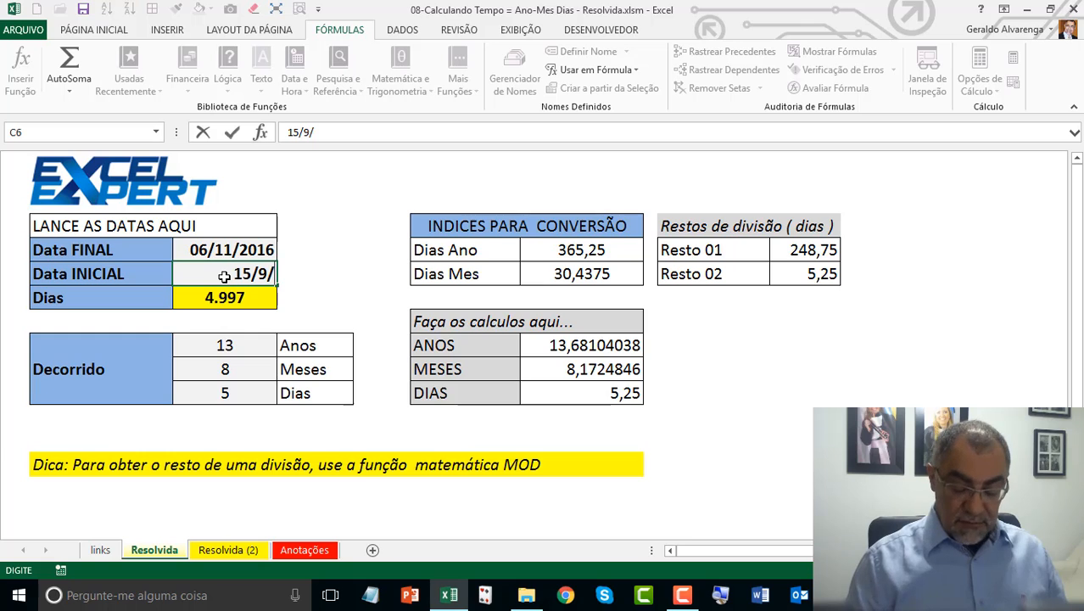
pyautogui.write('2007')
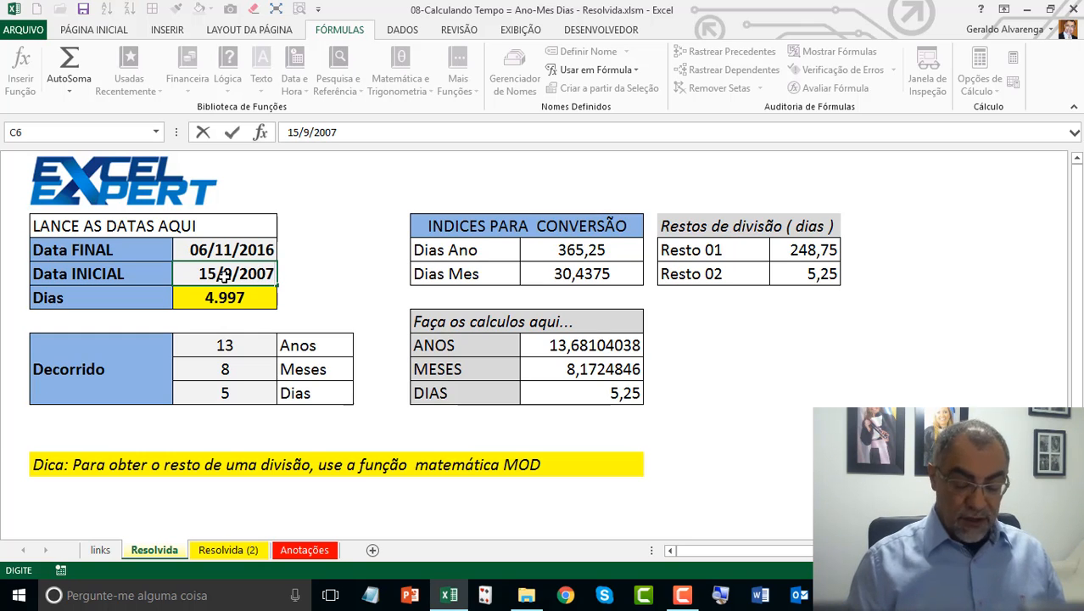
pyautogui.press('Return')
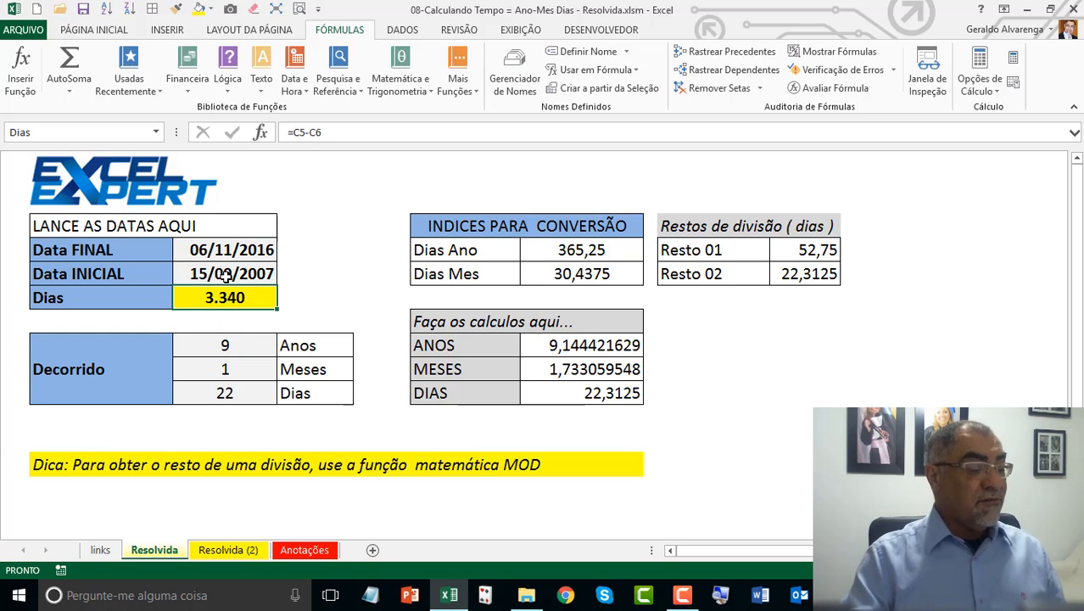
# Step: Compare the Anos, Meses and Dias results on Resolvida, with its auxiliary calculation tables, against the DATADIF results on Resolvida (2)
pyautogui.click(244, 344)
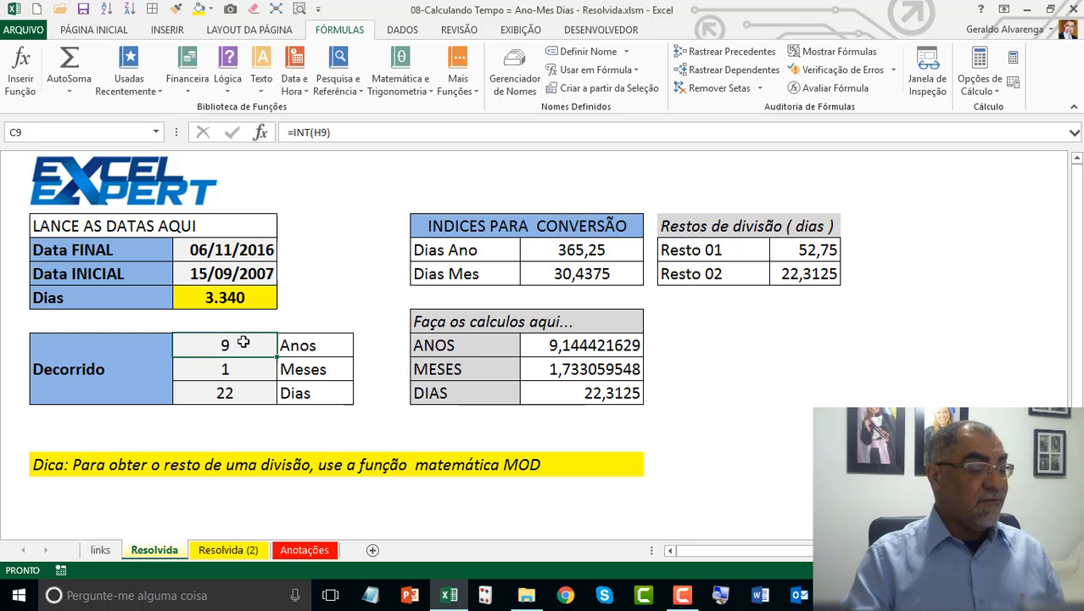
pyautogui.click(251, 371)
pyautogui.click(252, 393)
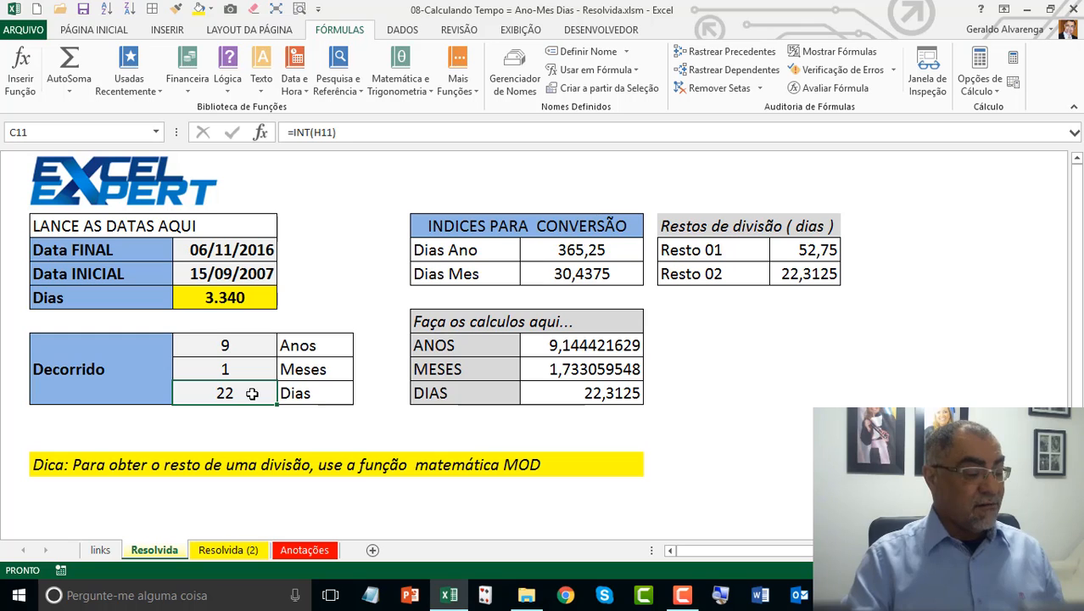
pyautogui.click(263, 550)
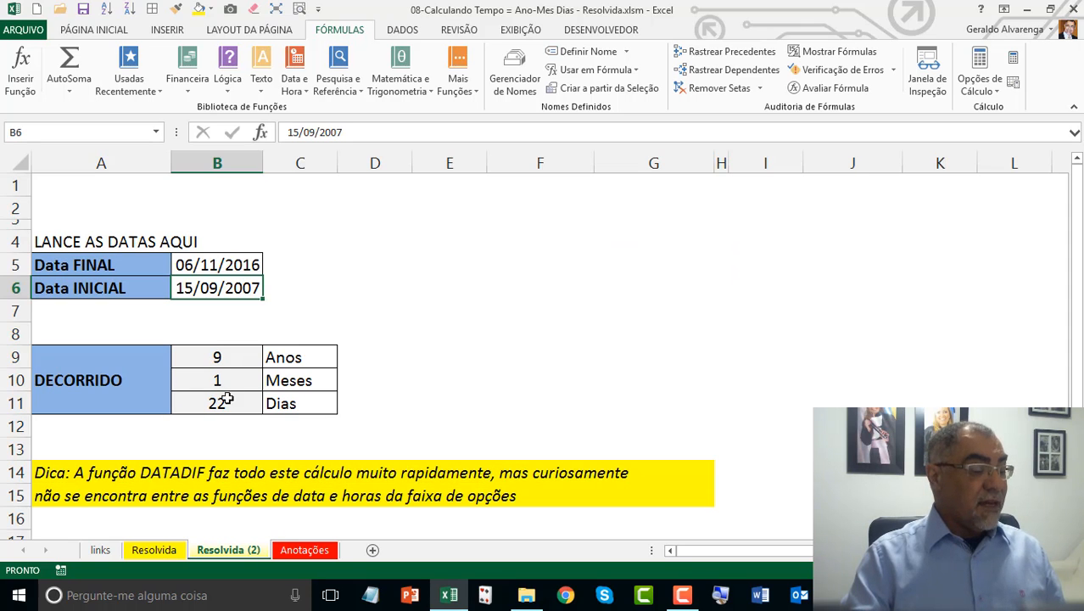
pyautogui.click(225, 357)
pyautogui.click(243, 405)
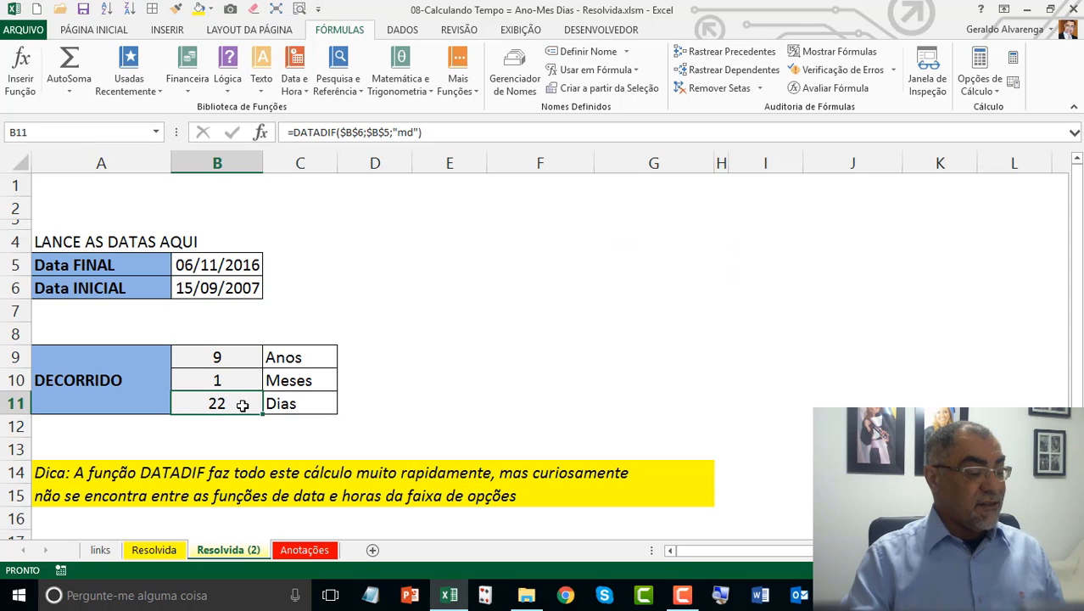
pyautogui.click(176, 551)
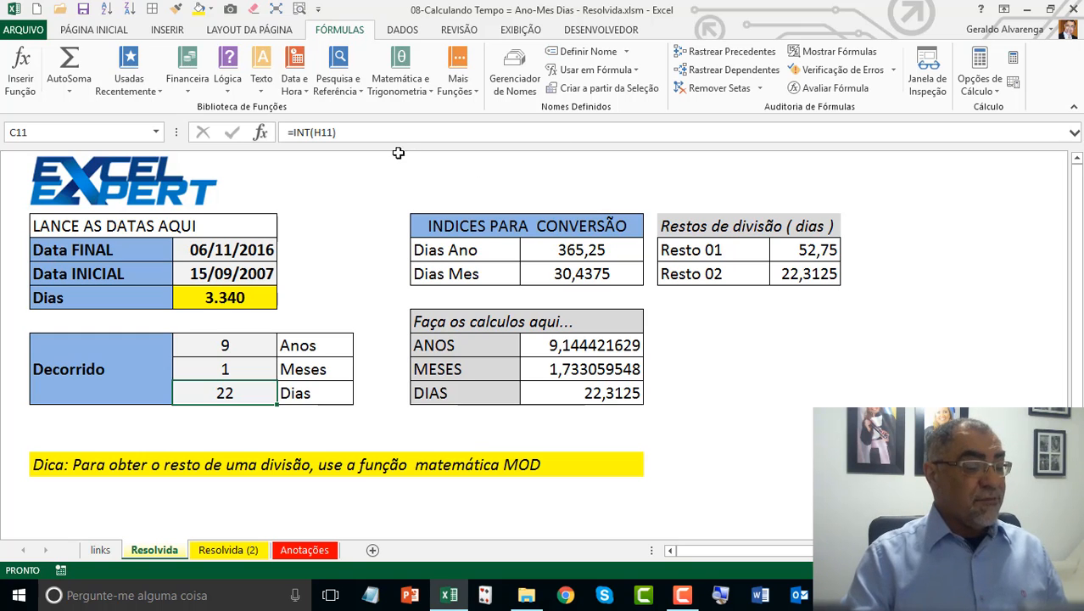
pyautogui.click(435, 165)
pyautogui.moveTo(434, 165); pyautogui.dragTo(768, 473)
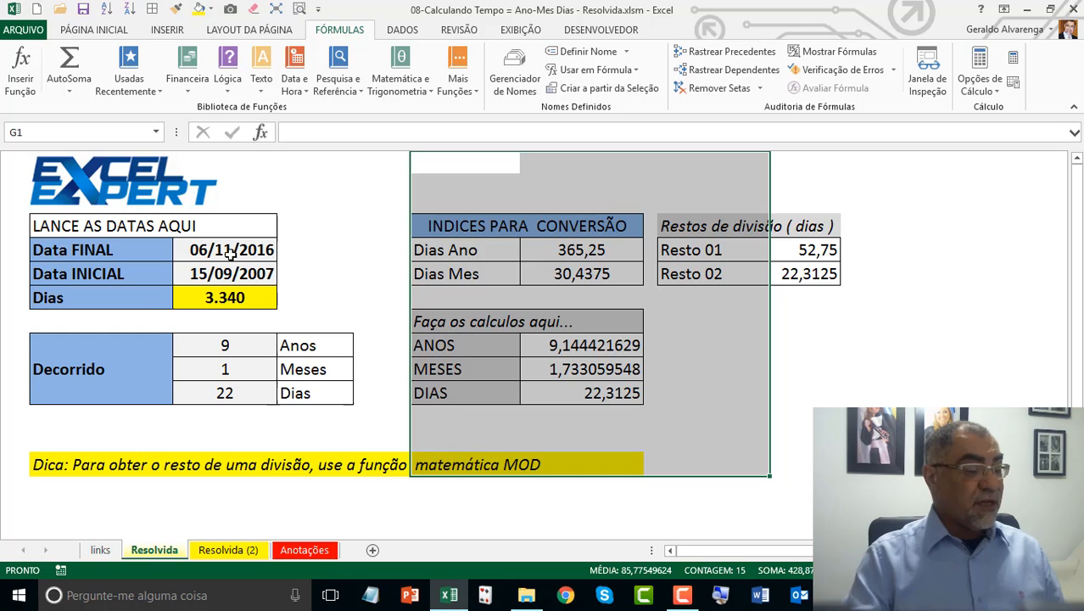
pyautogui.moveTo(232, 252); pyautogui.dragTo(231, 273)
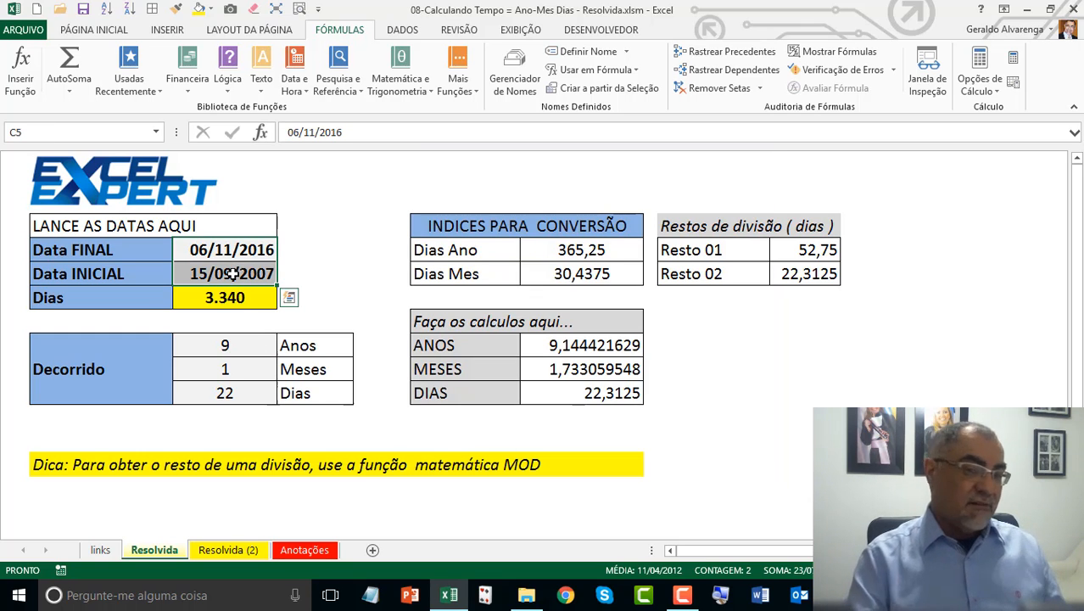
pyautogui.click(231, 345)
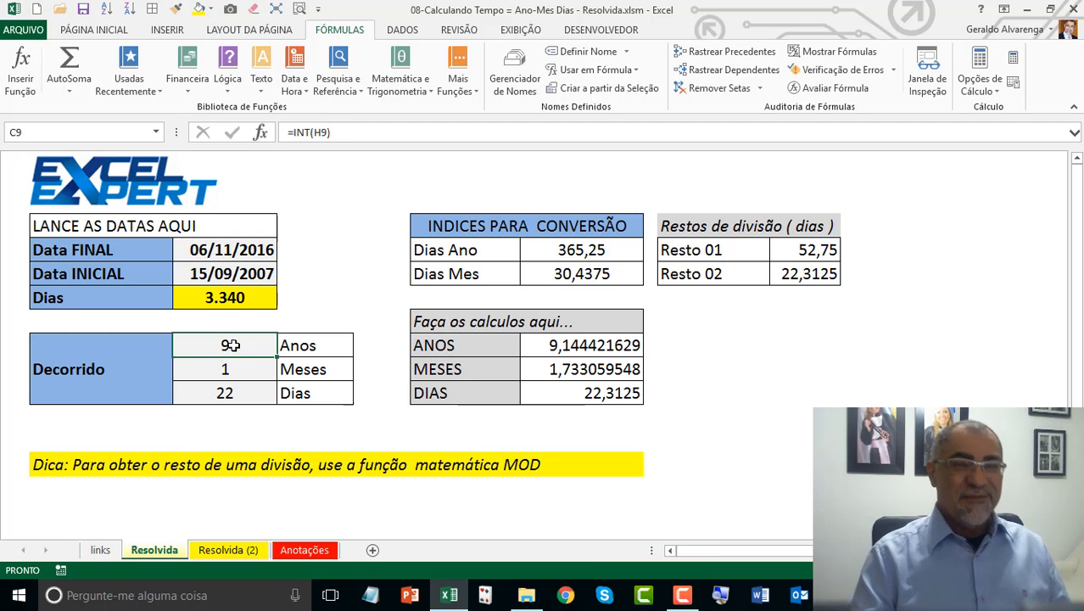